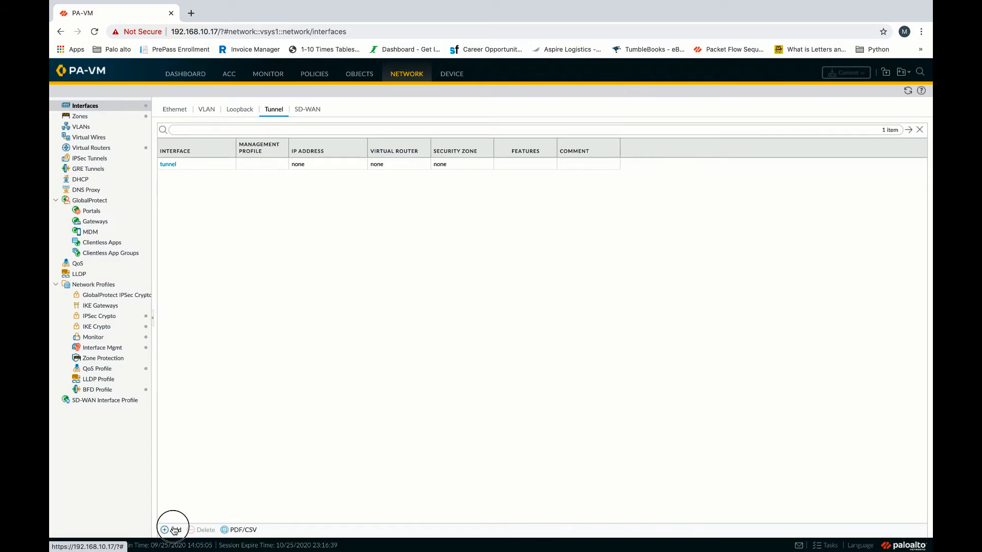
# Add tunnel interface tunnel.10, commented GP_VPN_Tunnel, in virtual router VR and zone GP_VPN.
pyautogui.click(607, 256)
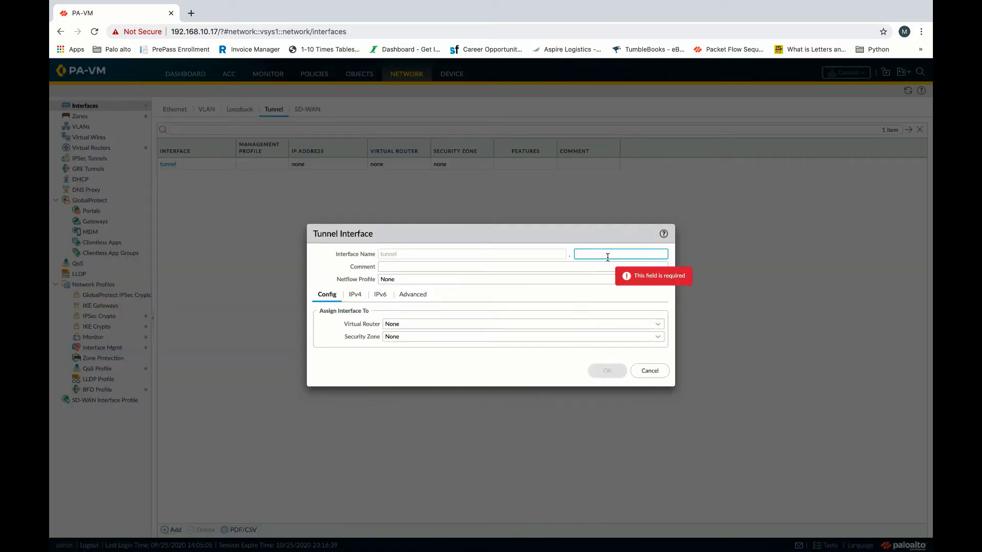
pyautogui.write('10')
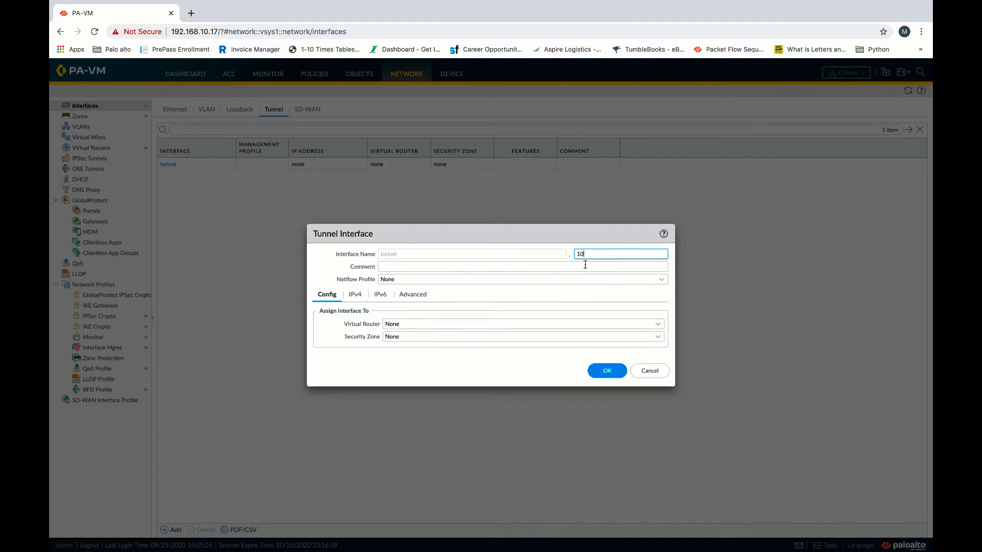
pyautogui.click(424, 268)
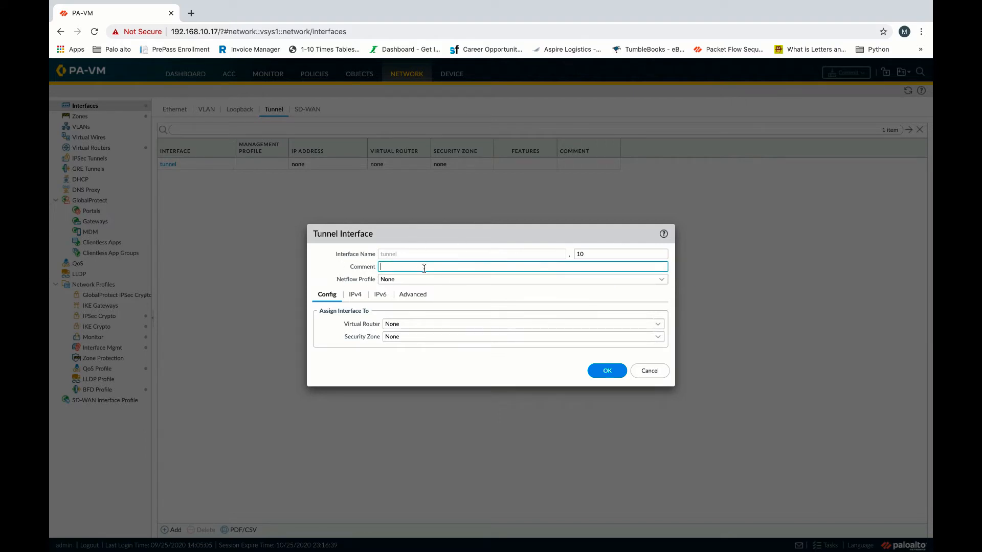
pyautogui.write('GP_VPN_Tunnel')
pyautogui.click(658, 325)
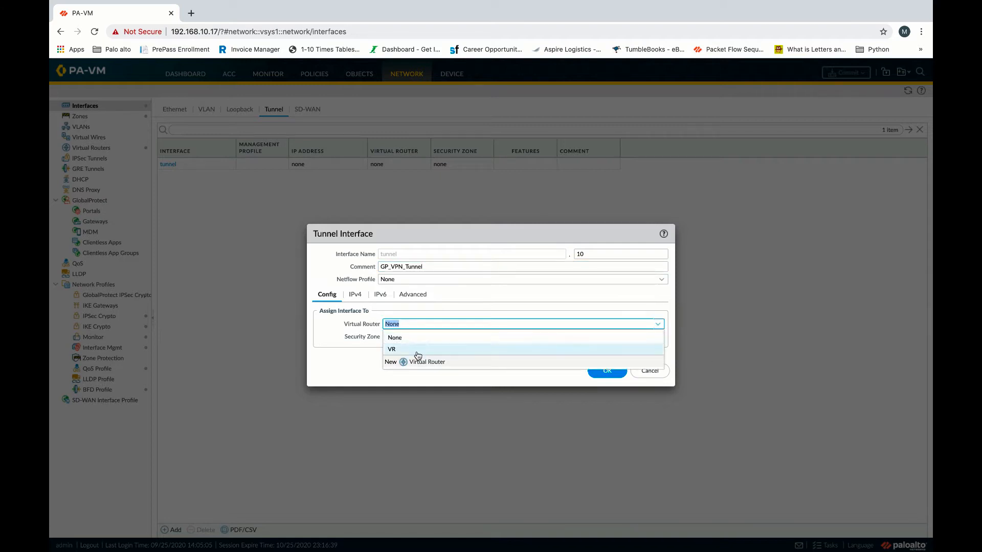
pyautogui.click(405, 351)
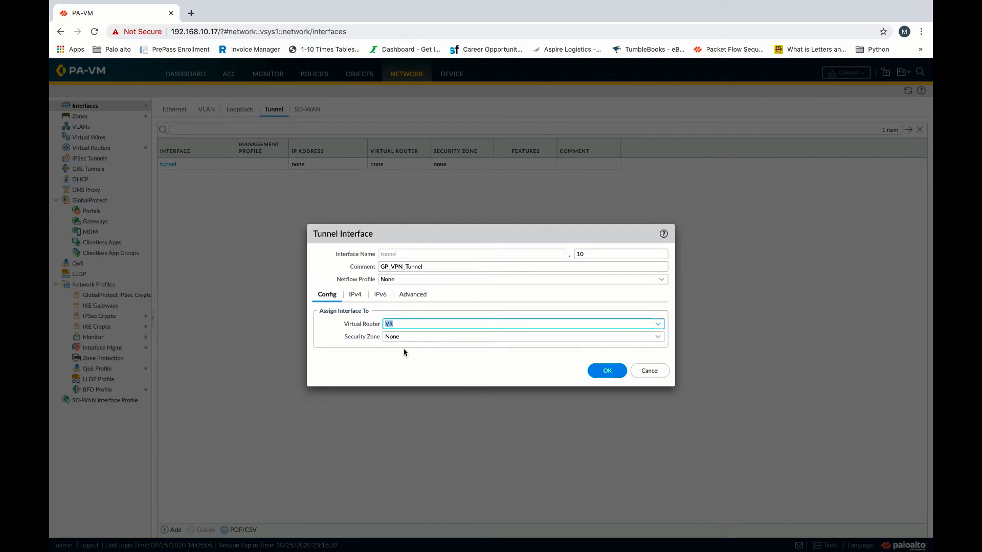
pyautogui.click(658, 338)
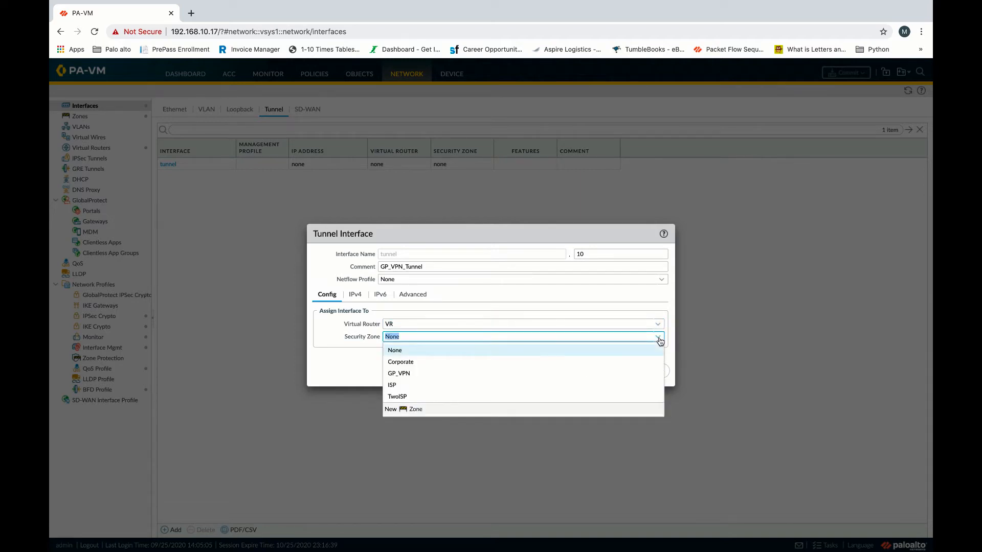
pyautogui.click(415, 381)
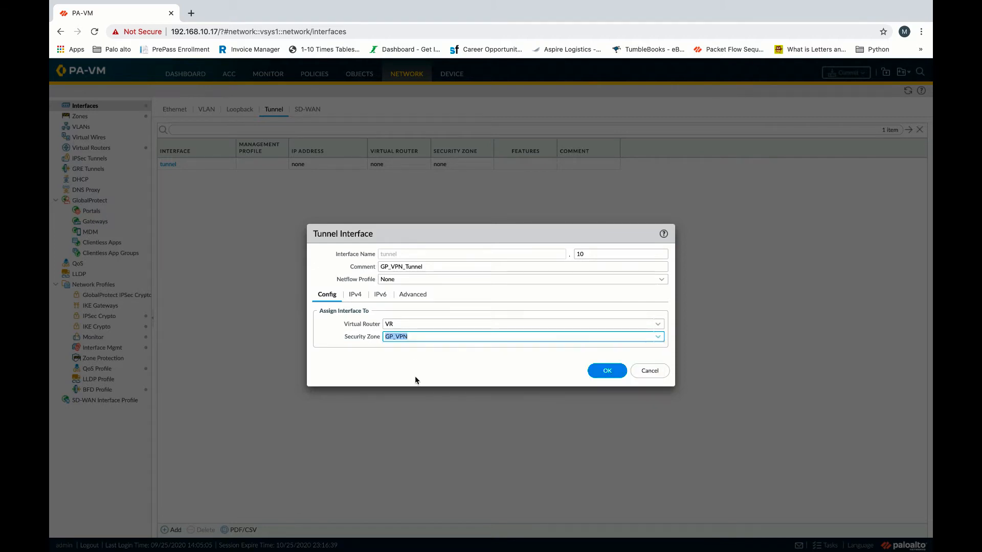
pyautogui.click(358, 296)
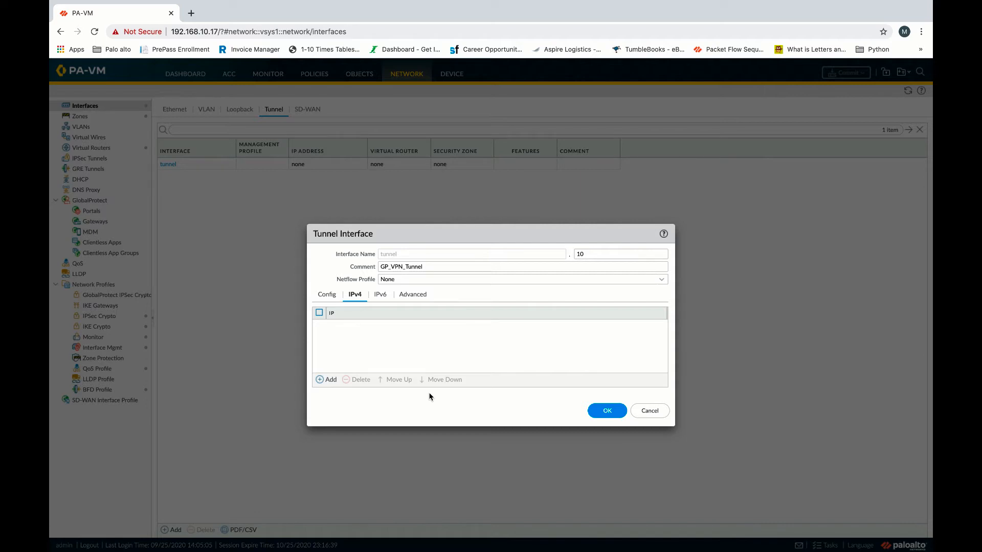
pyautogui.click(605, 411)
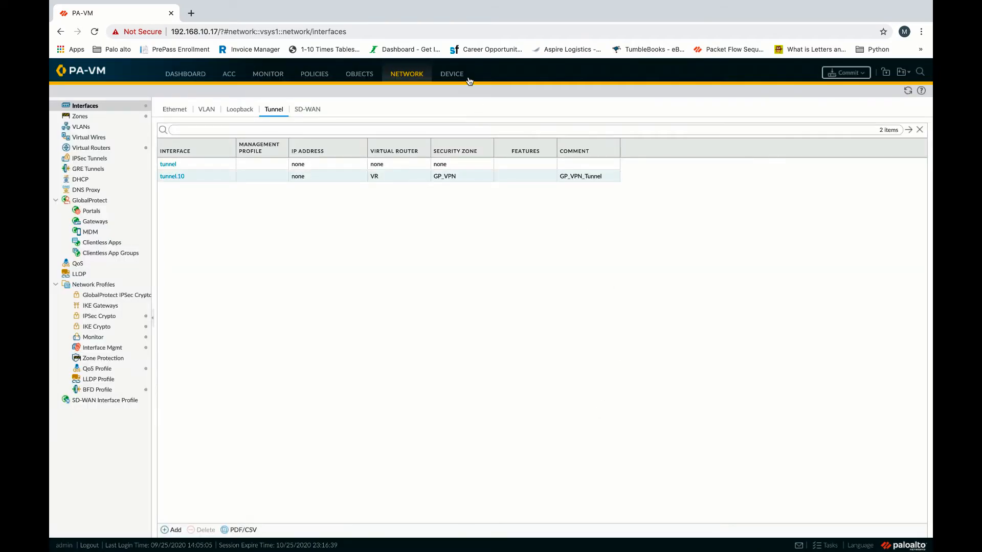
# Generate a self-signed CA certificate named GlobalProtect with common name GlobalProtect.
pyautogui.click(452, 76)
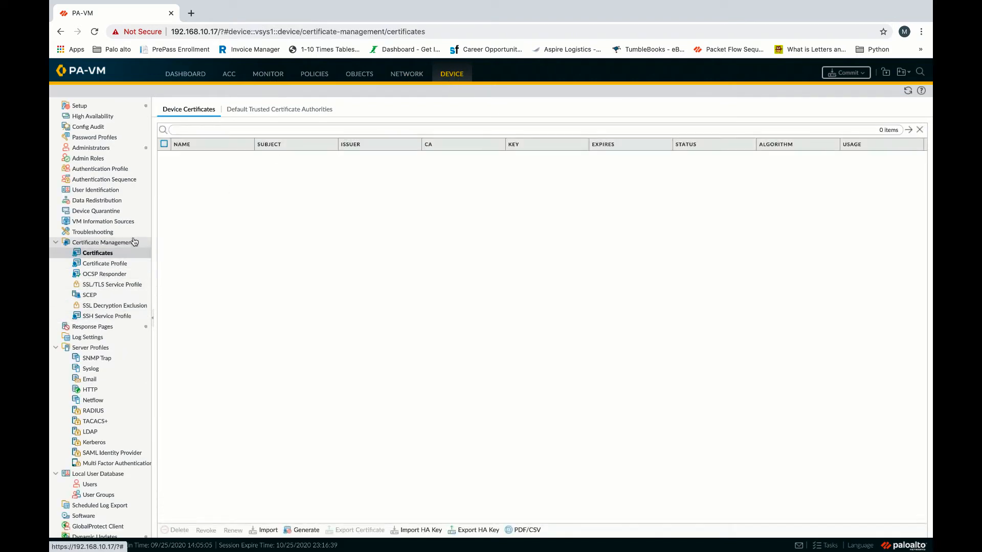
pyautogui.click(102, 256)
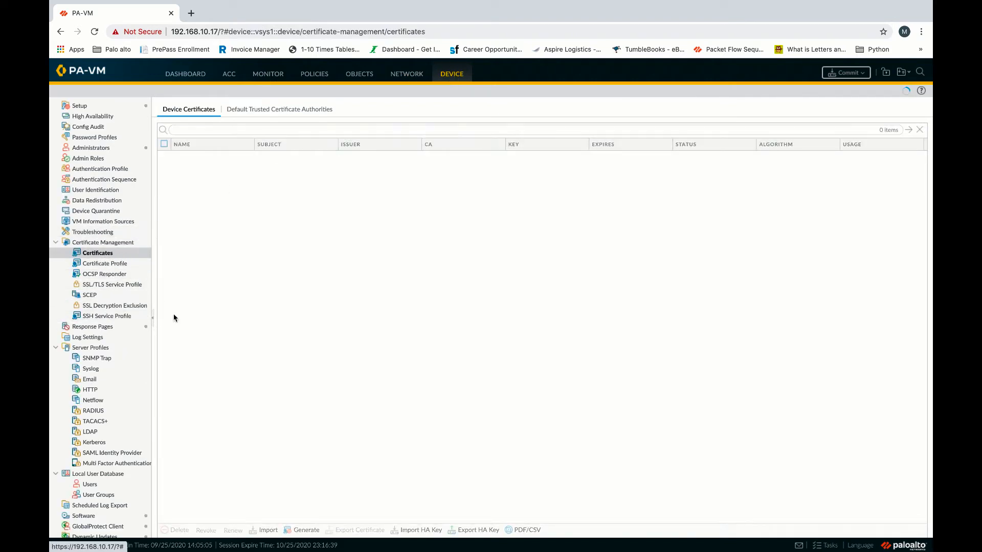
pyautogui.click(305, 532)
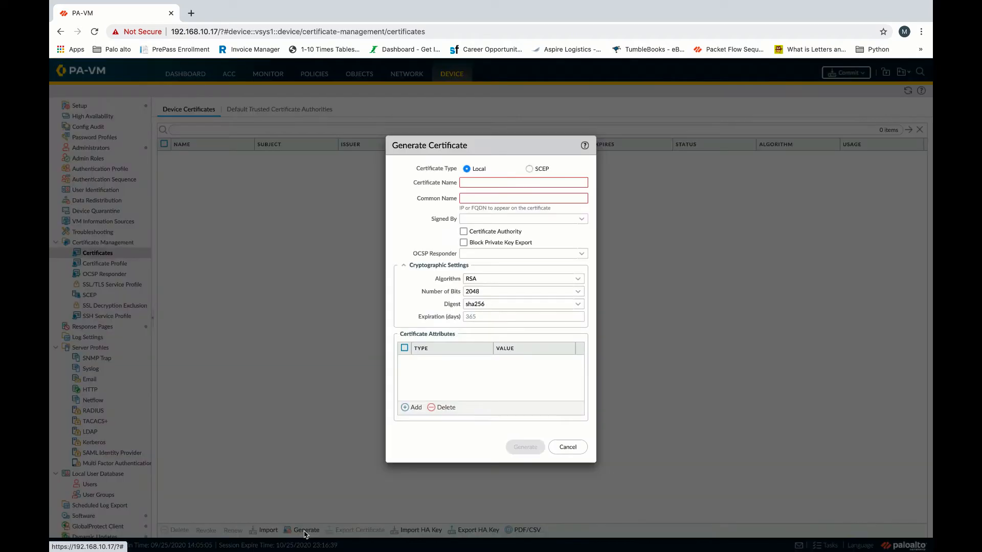
pyautogui.click(497, 184)
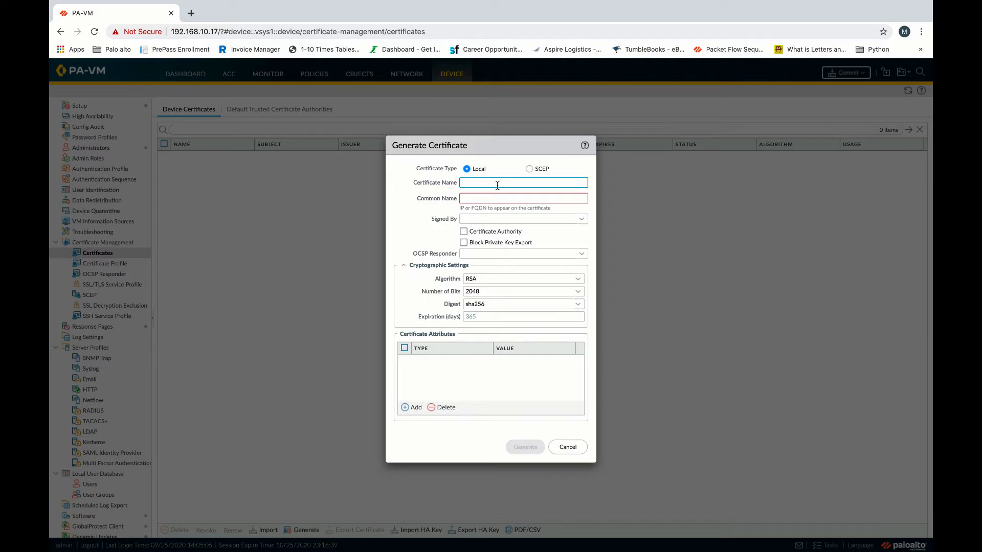
pyautogui.write('GlobalProtect')
pyautogui.click(488, 194)
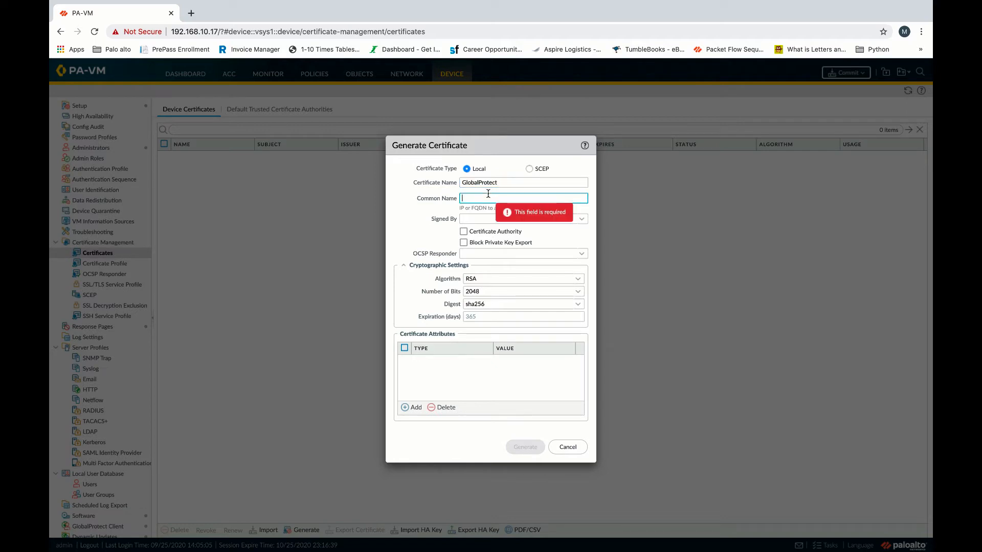
pyautogui.write('GlobalProt')
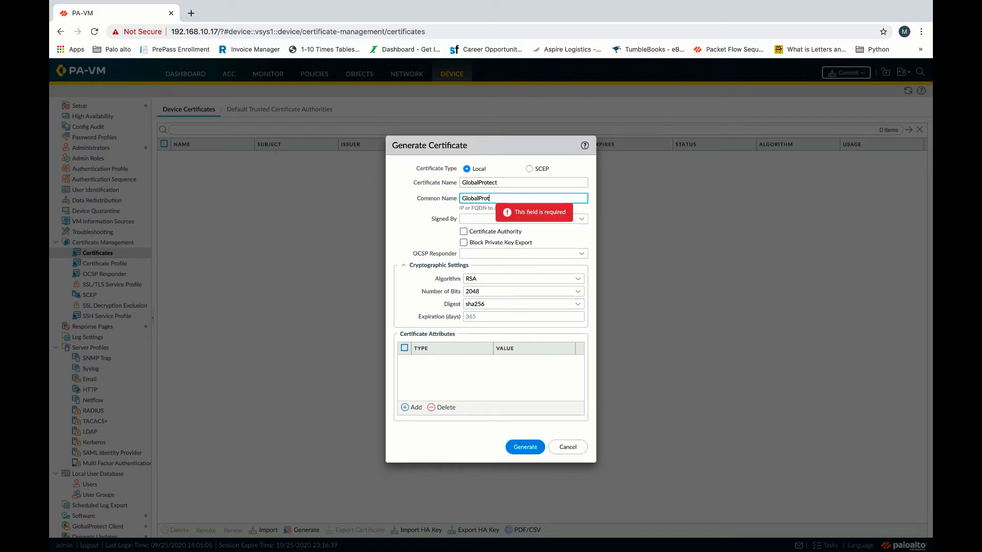
pyautogui.write('ect')
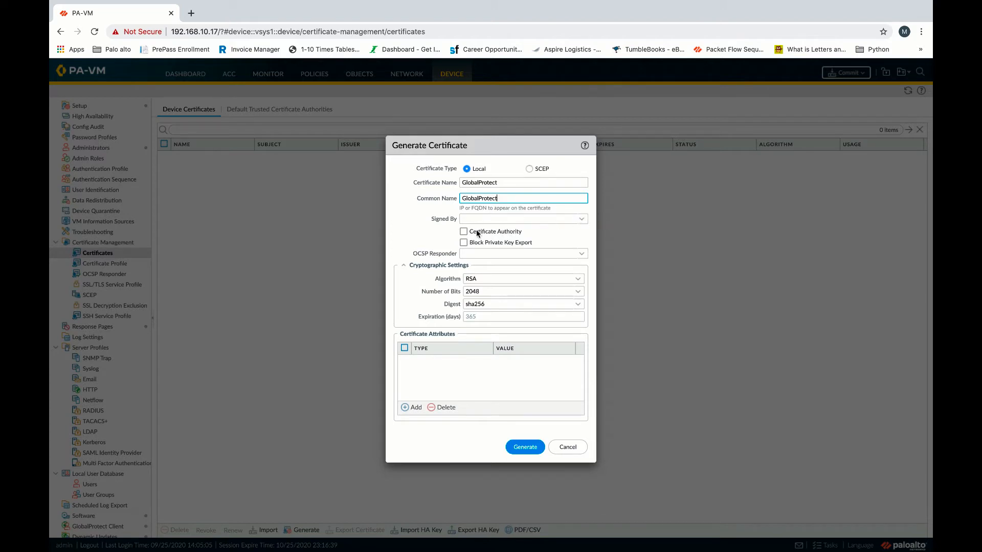
pyautogui.click(466, 233)
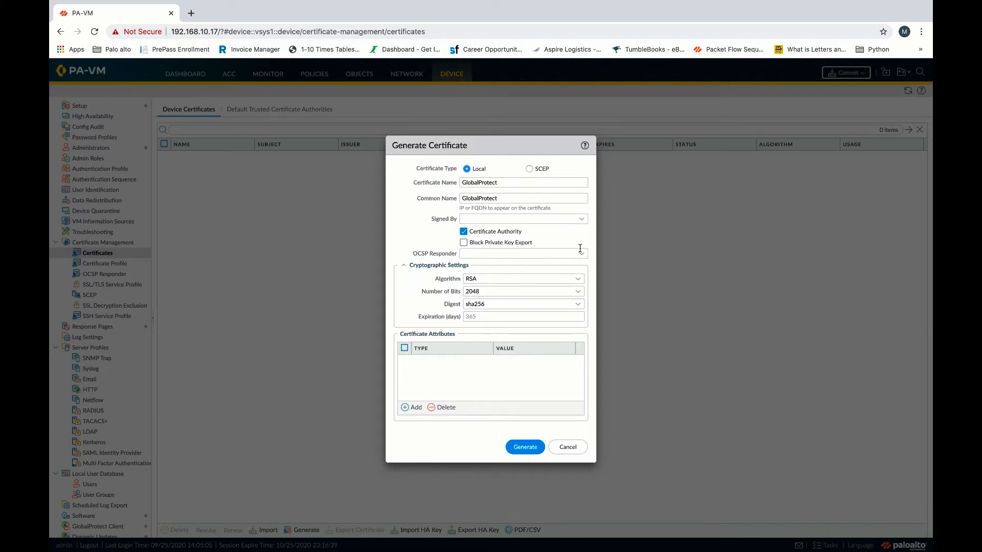
pyautogui.click(524, 447)
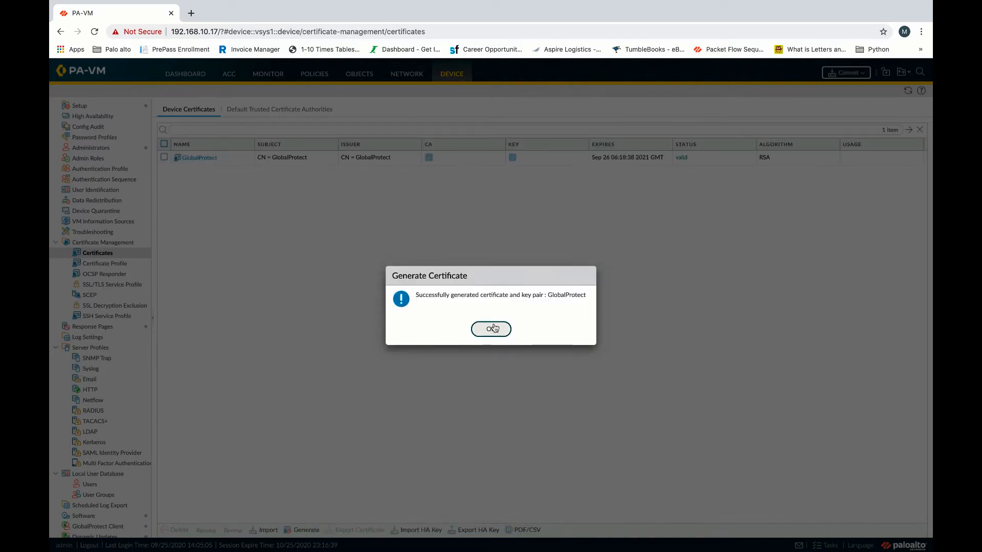
pyautogui.click(493, 328)
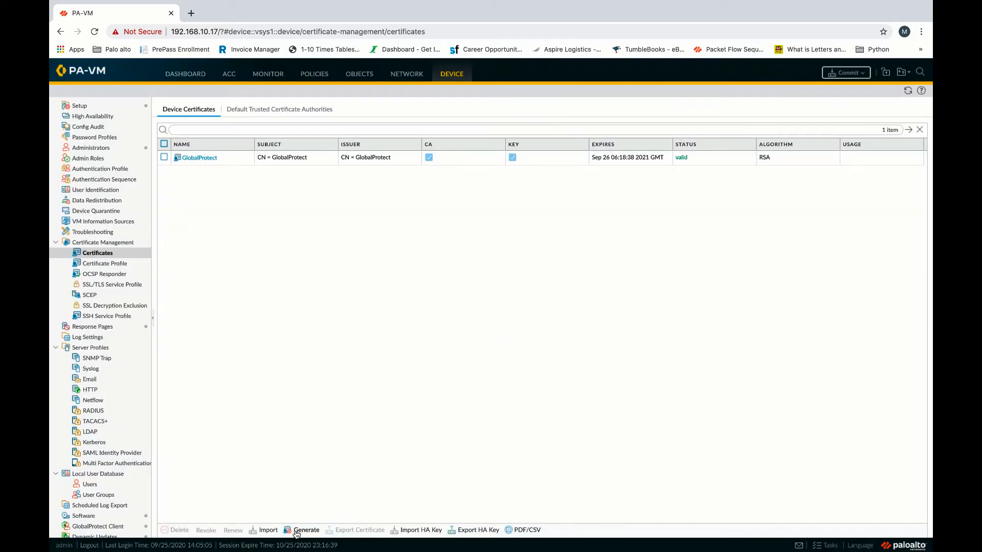
# Generate GP_P_G_Cert with common name 209.165.10.1, signed by the GlobalProtect CA.
pyautogui.click(303, 531)
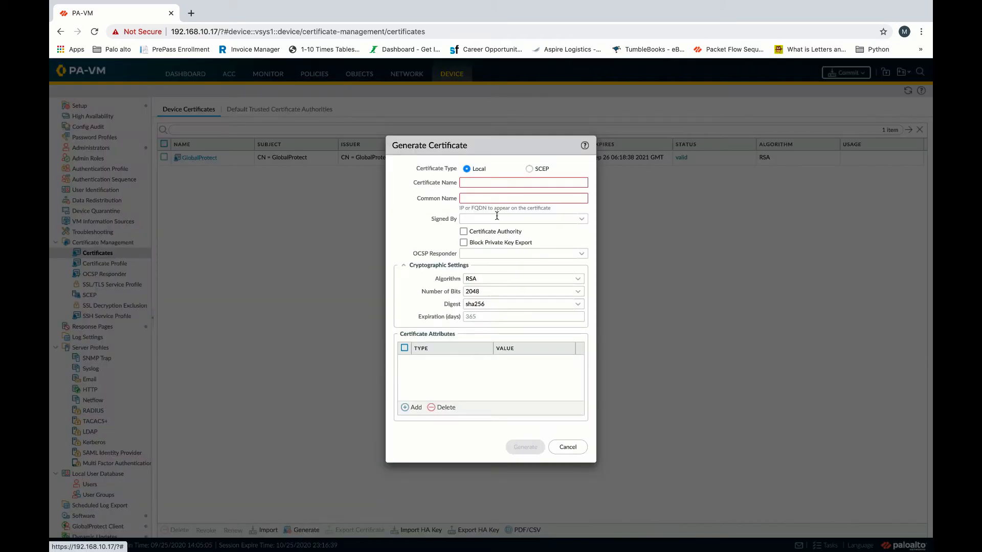
pyautogui.click(499, 181)
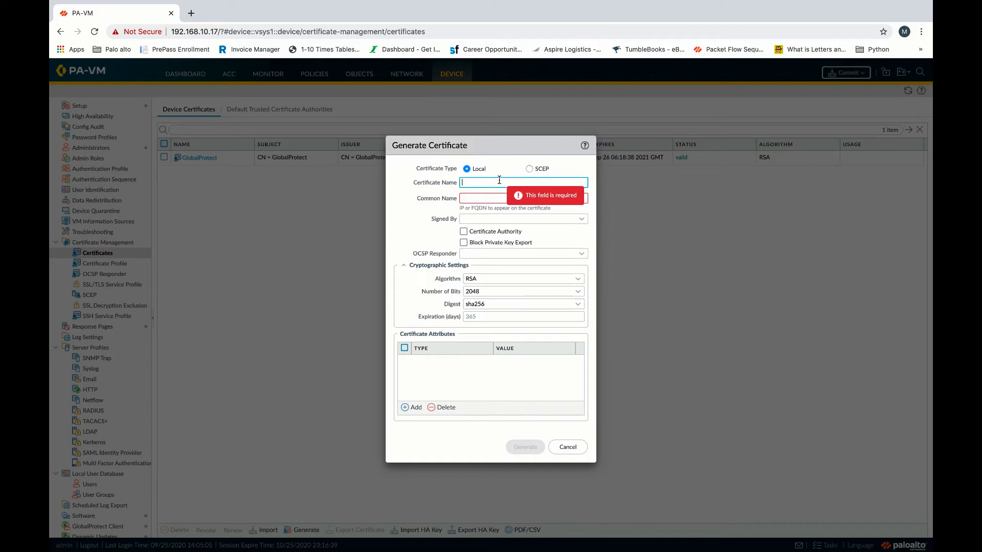
pyautogui.write('GG')
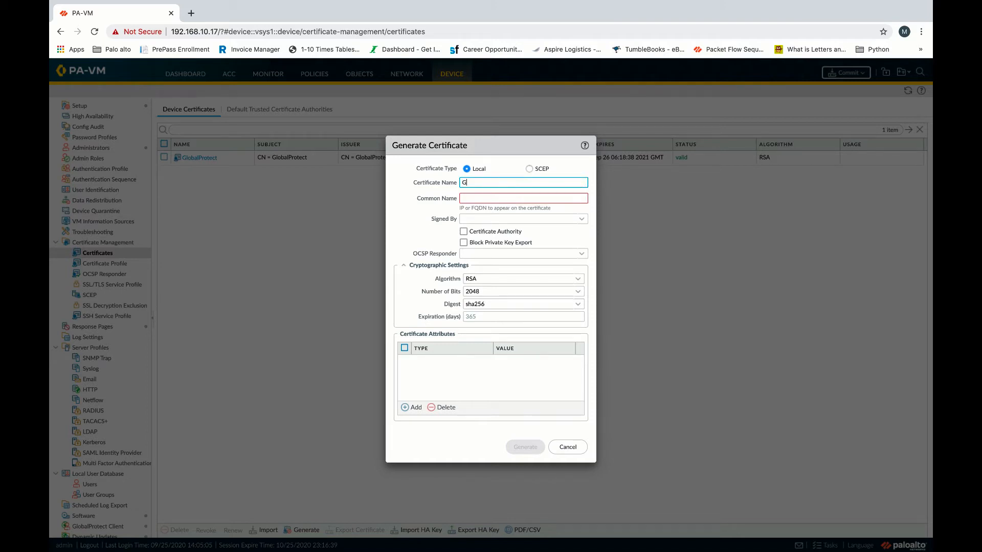
pyautogui.press('BackSpace')
pyautogui.write('GP_P_G_Cert')
pyautogui.click(532, 199)
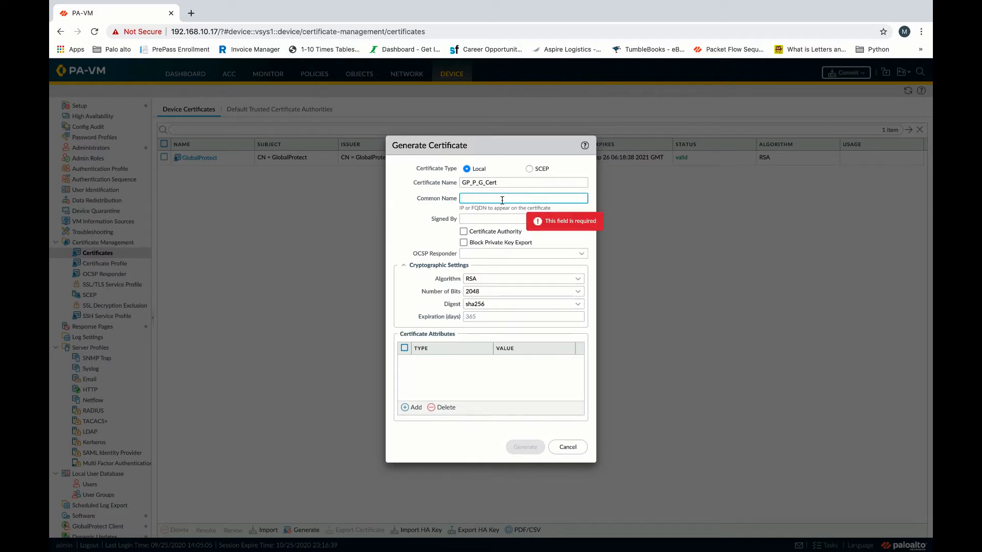
pyautogui.write('209.')
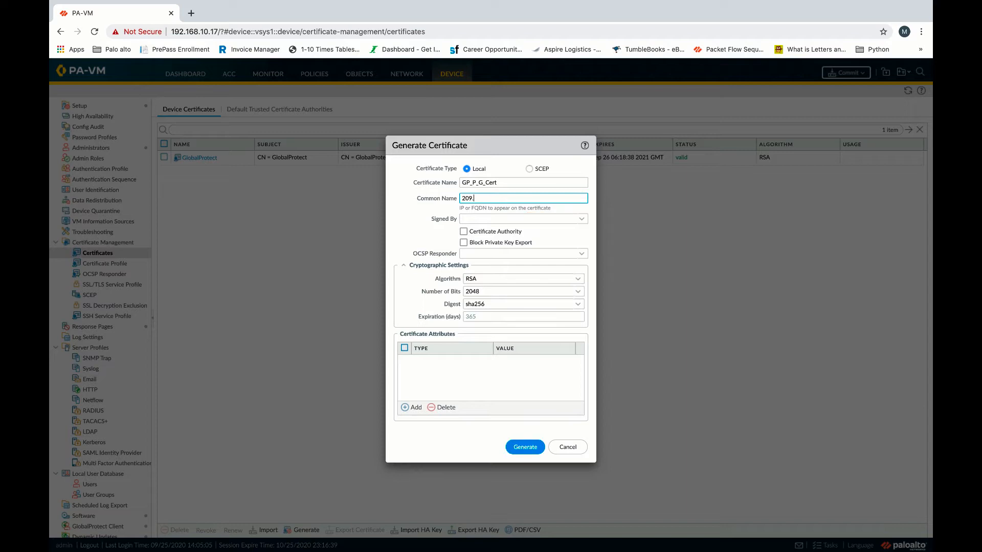
pyautogui.write('165.10.1')
pyautogui.click(582, 221)
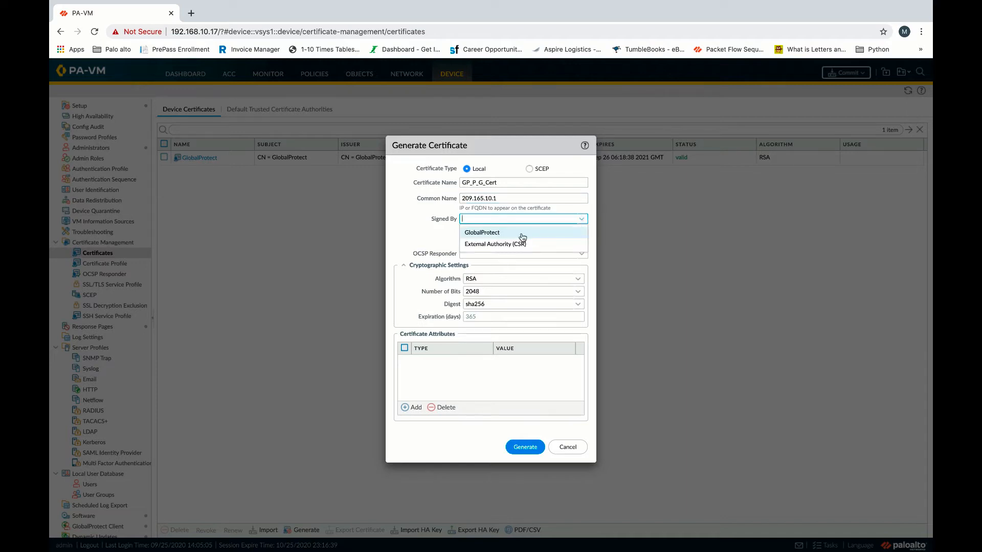
pyautogui.click(488, 233)
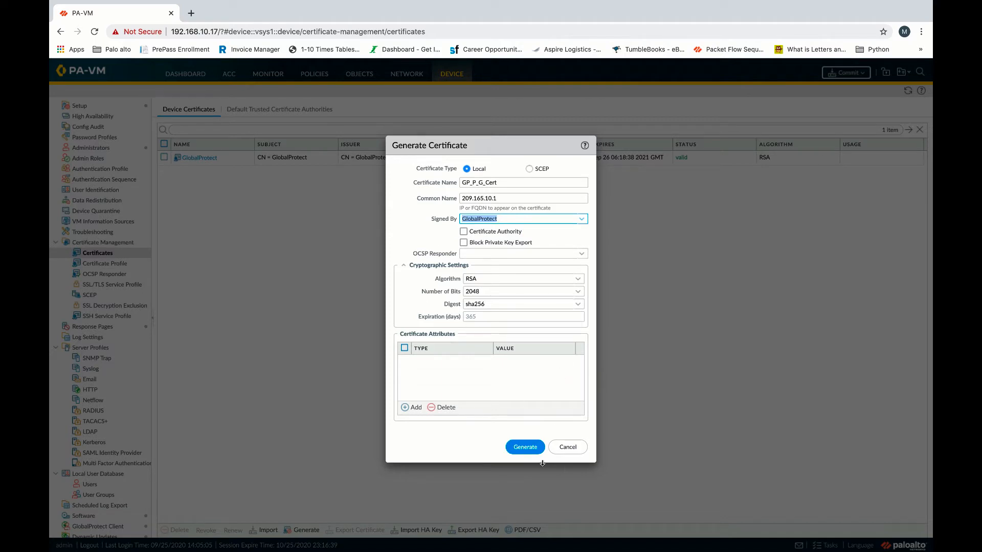
pyautogui.click(529, 449)
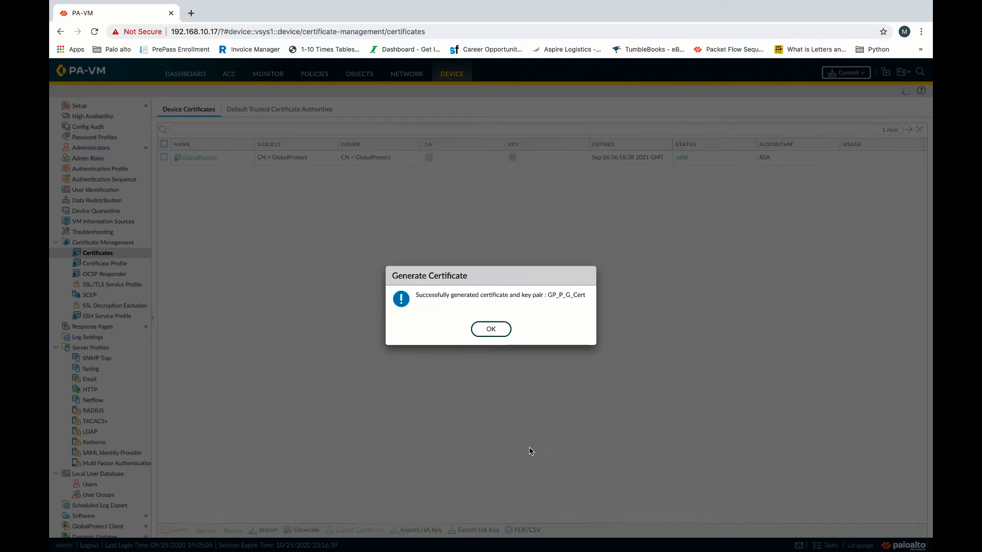
pyautogui.click(483, 333)
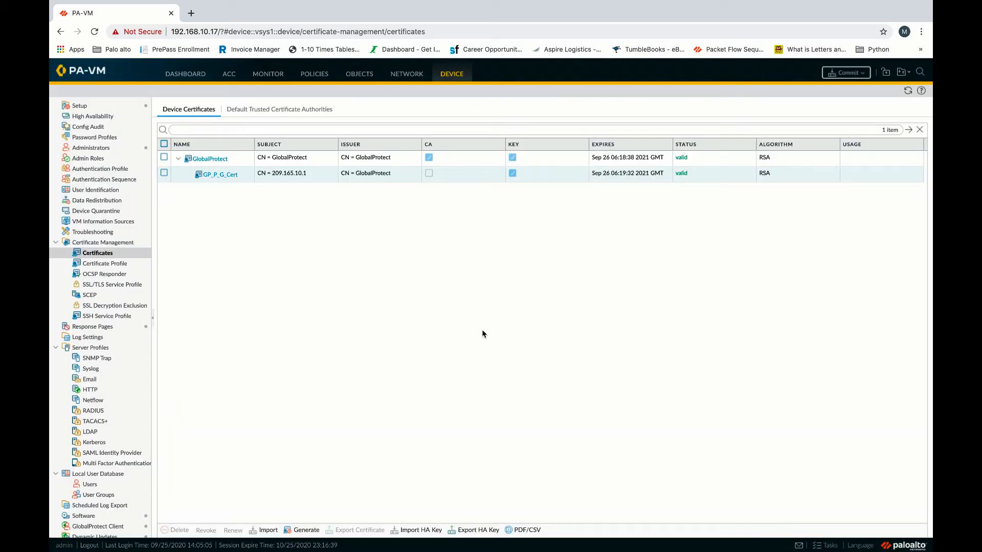
# Create SSL/TLS profile SSL_Cert_F_GP using GP_P_G_Cert, keeping TLSv1.0 minimum and Max maximum.
pyautogui.click(117, 285)
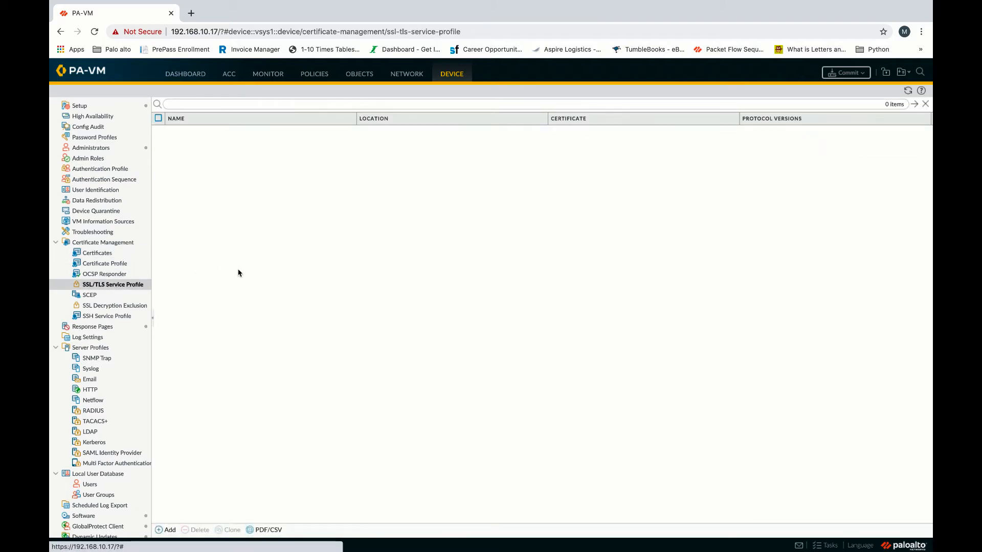
pyautogui.click(164, 531)
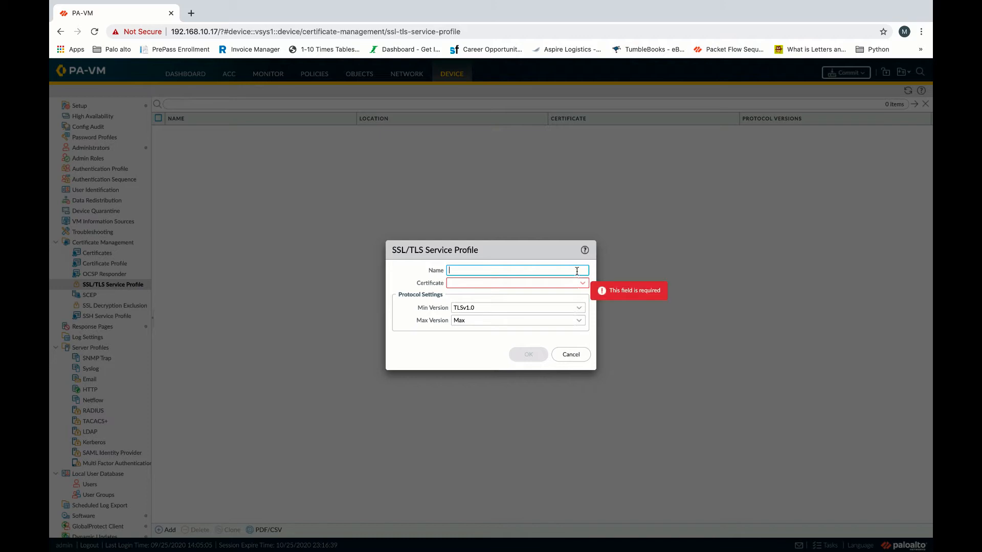
pyautogui.click(519, 272)
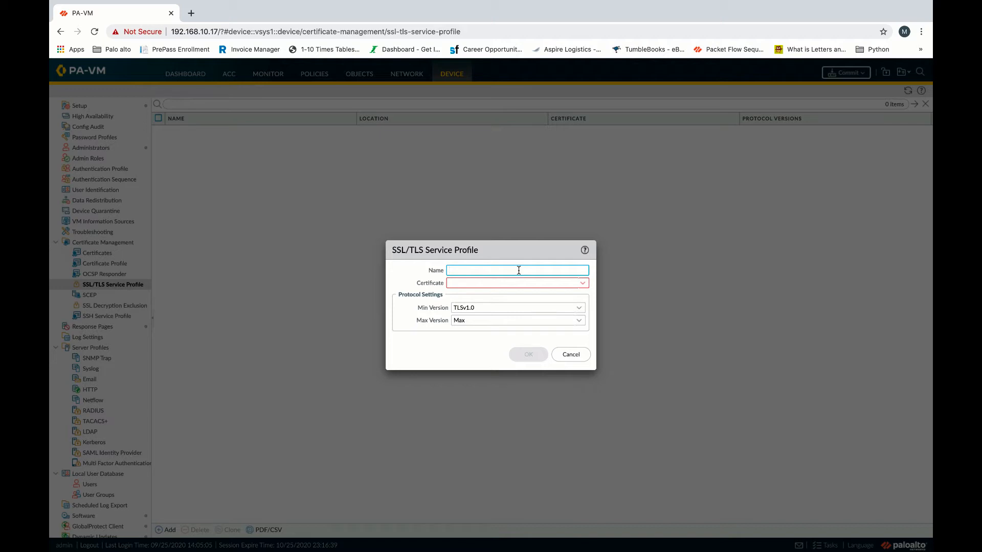
pyautogui.write('SSL_Cert_F_GP')
pyautogui.click(583, 284)
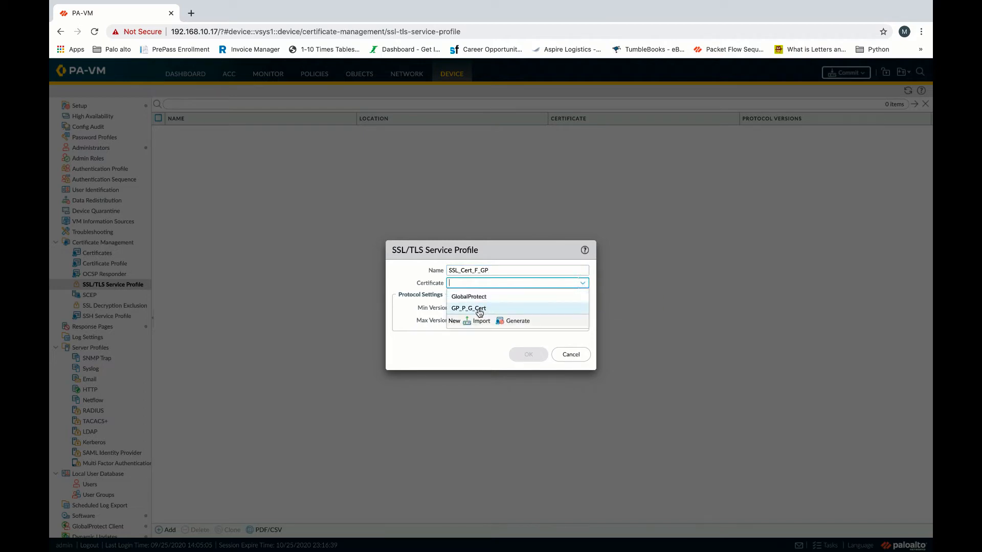
pyautogui.click(476, 309)
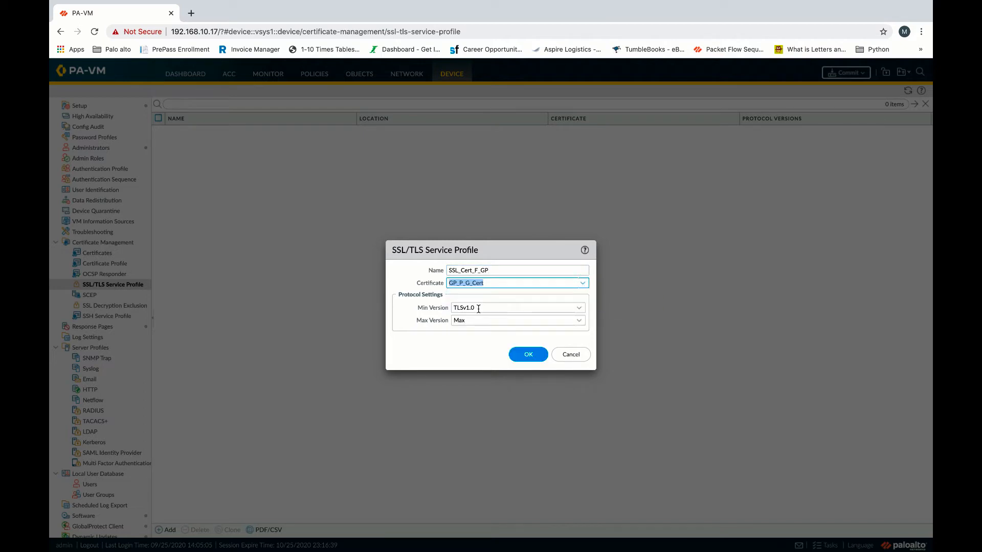
pyautogui.click(530, 356)
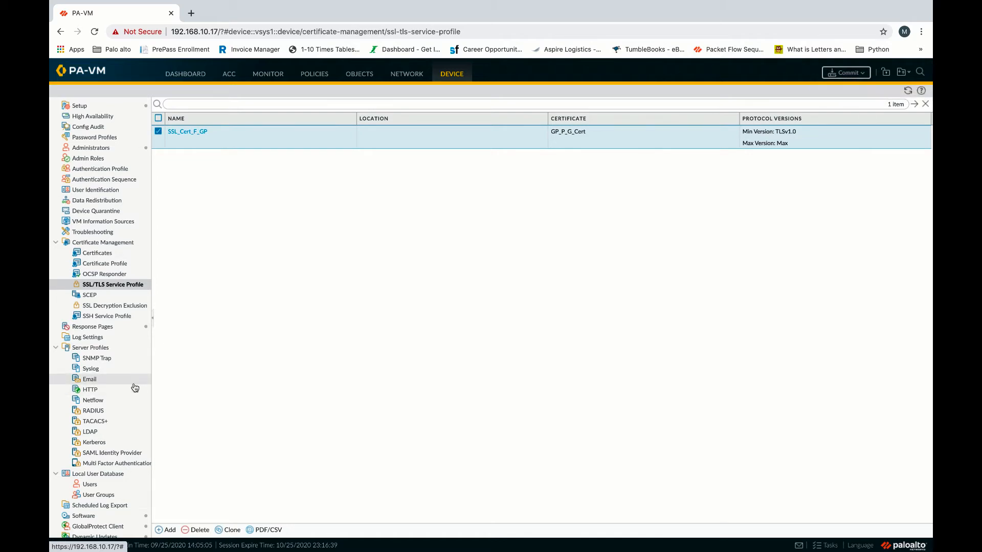
pyautogui.scroll(-3, 135, 388)
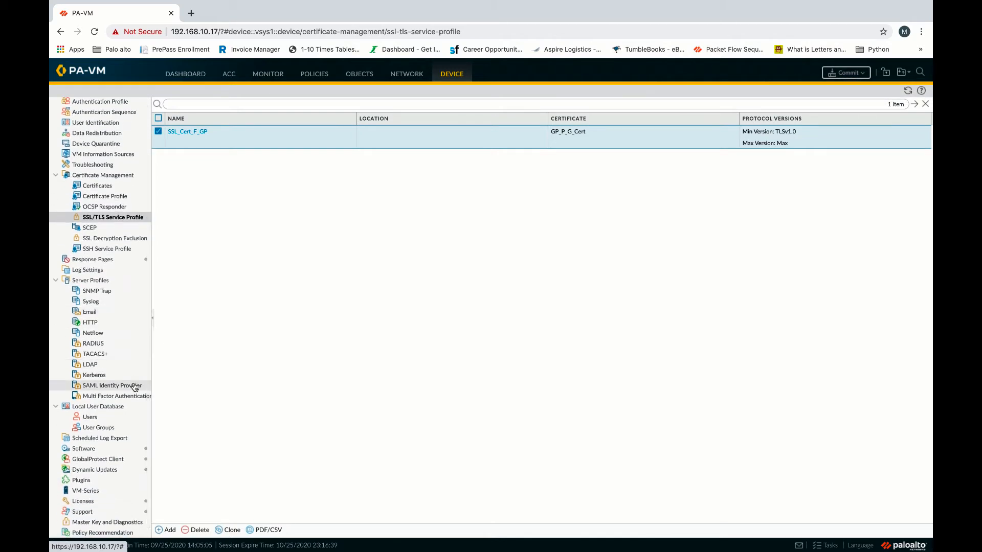
pyautogui.hscroll(1, 100, 417)
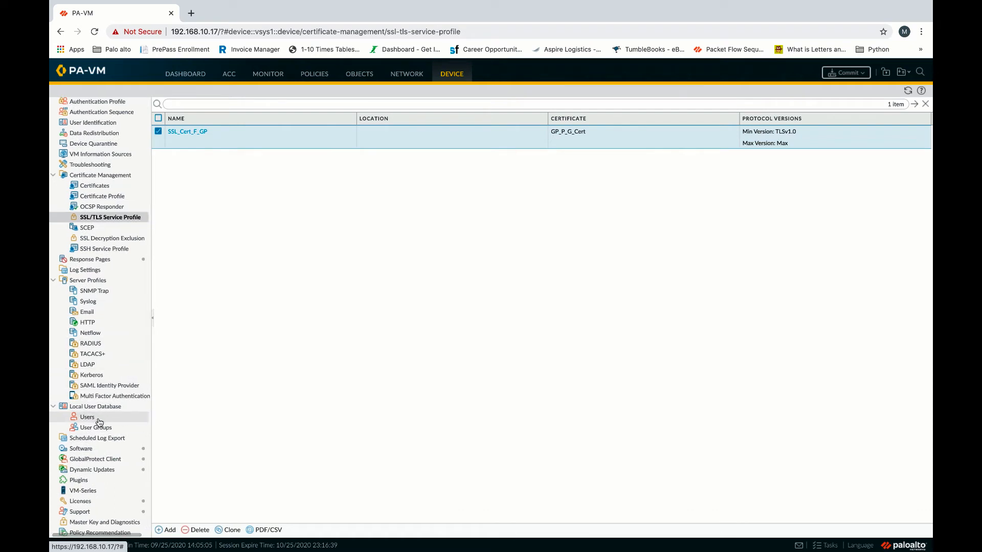
# Add local user User1 with a password.
pyautogui.click(98, 419)
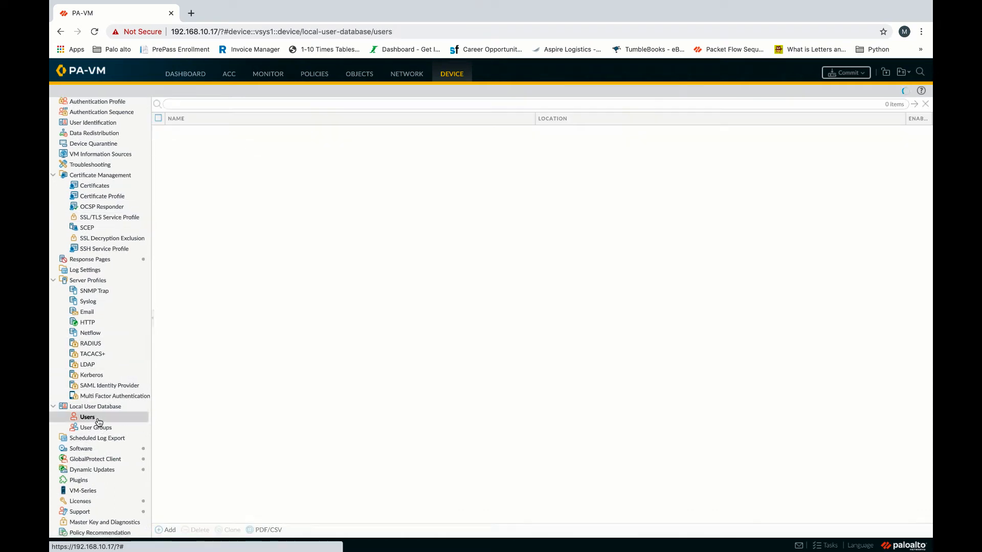
pyautogui.click(167, 530)
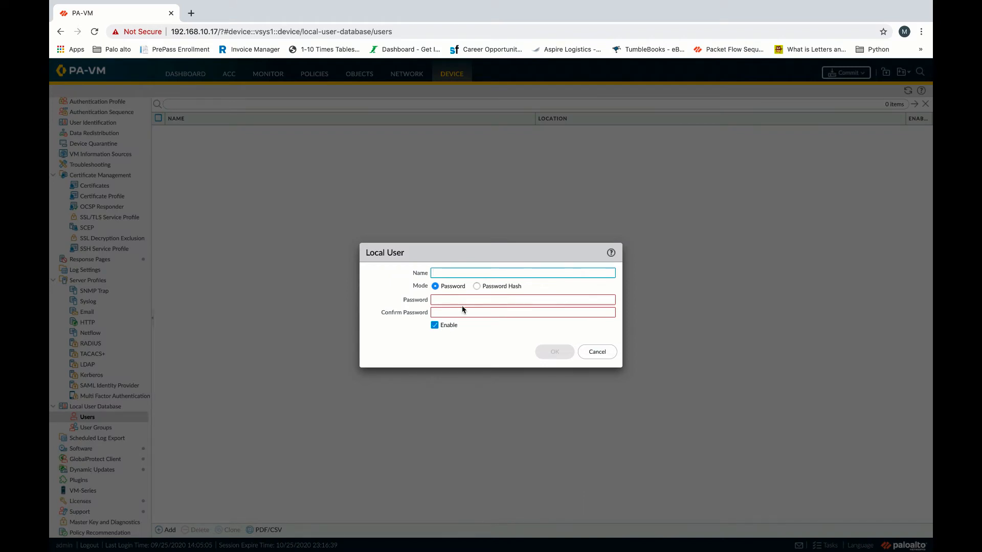
pyautogui.write('User1')
pyautogui.click(464, 301)
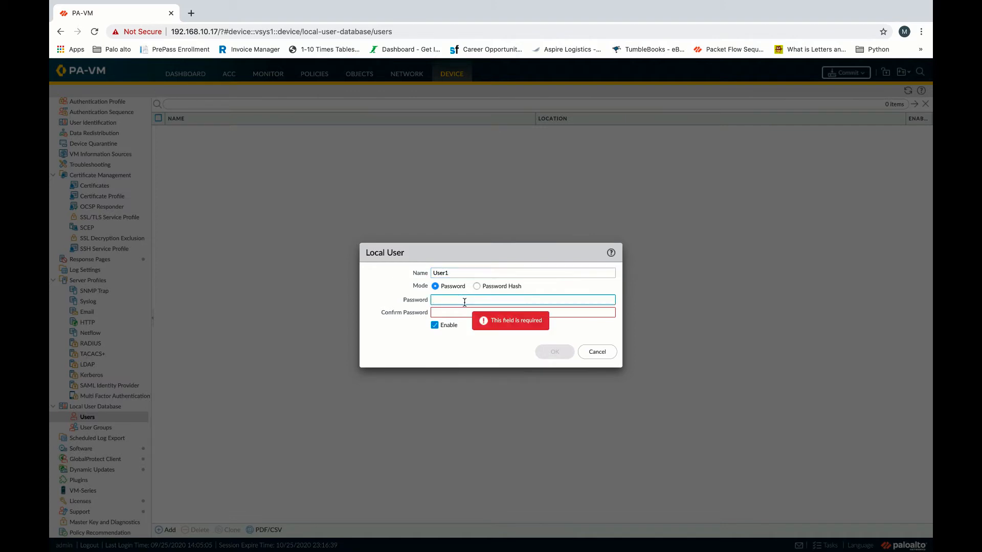
pyautogui.write('•••••••••••••••')
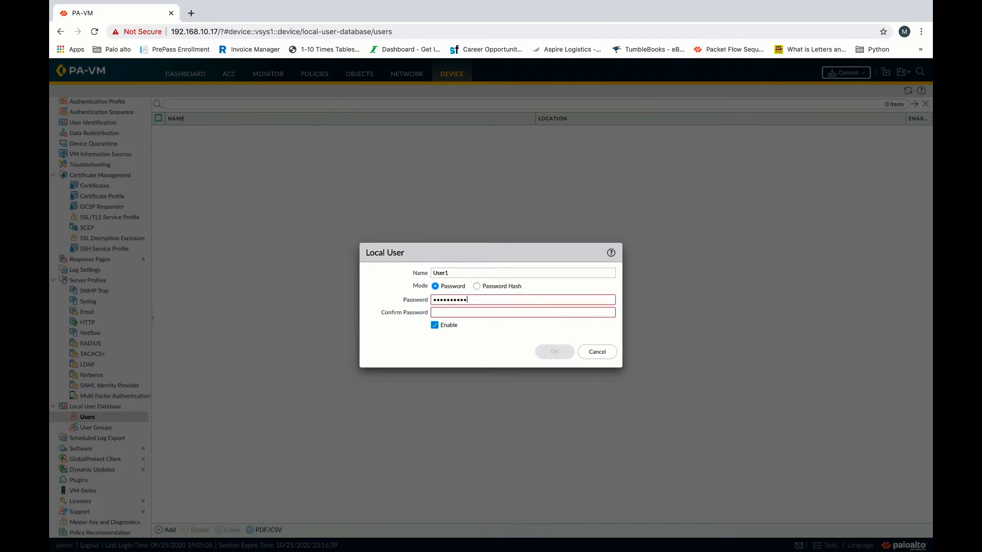
pyautogui.click(524, 312)
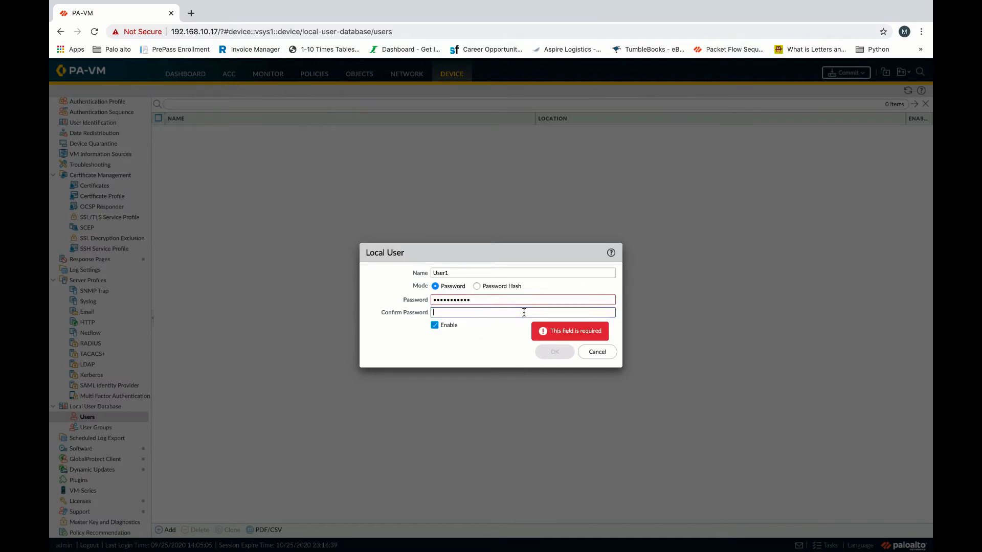
pyautogui.write('•••••••')
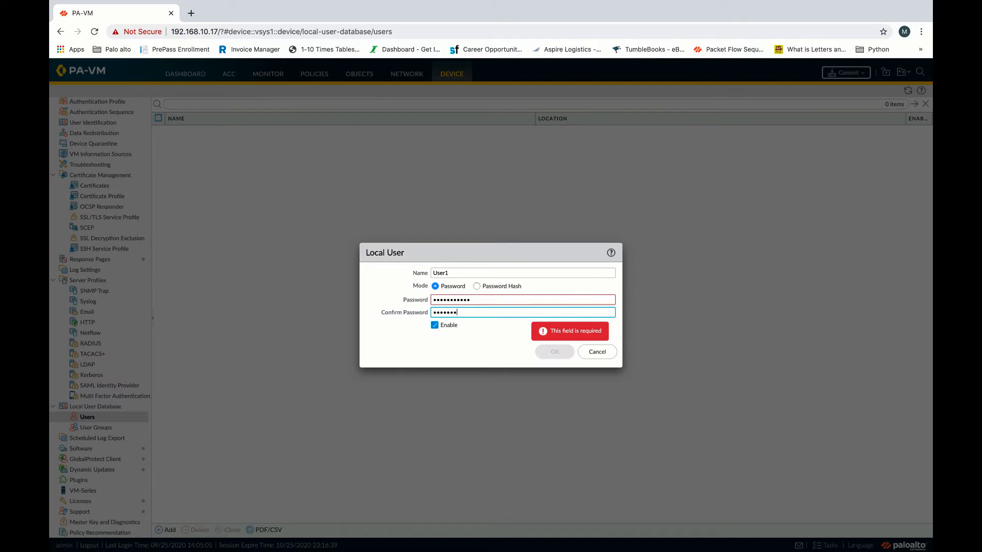
pyautogui.write('••••')
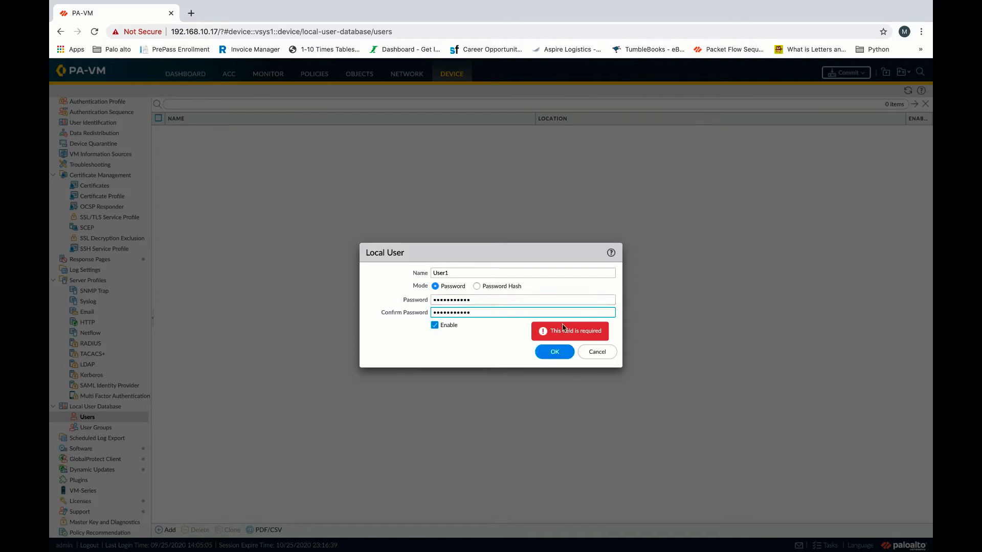
pyautogui.click(555, 352)
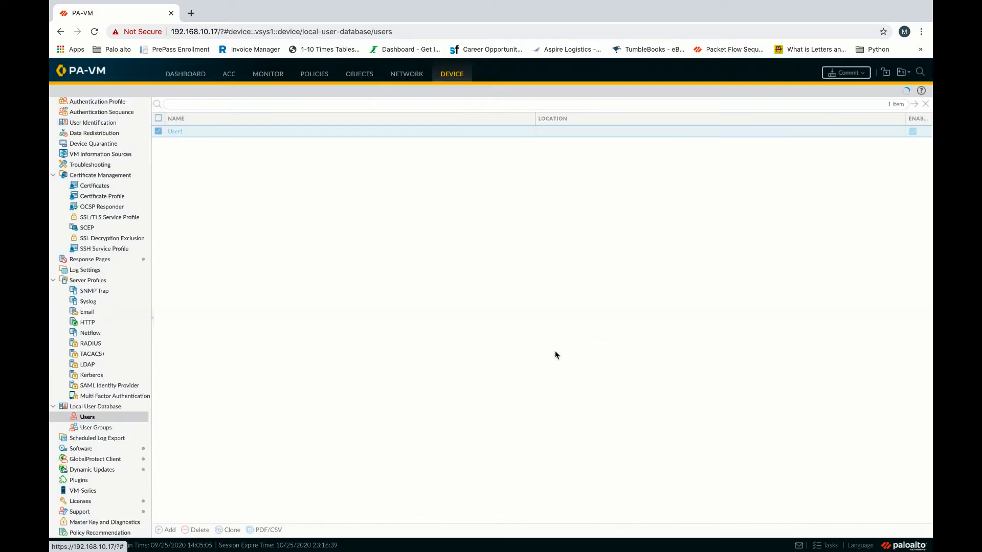
# Add a second local user, User2, with a password.
pyautogui.click(167, 530)
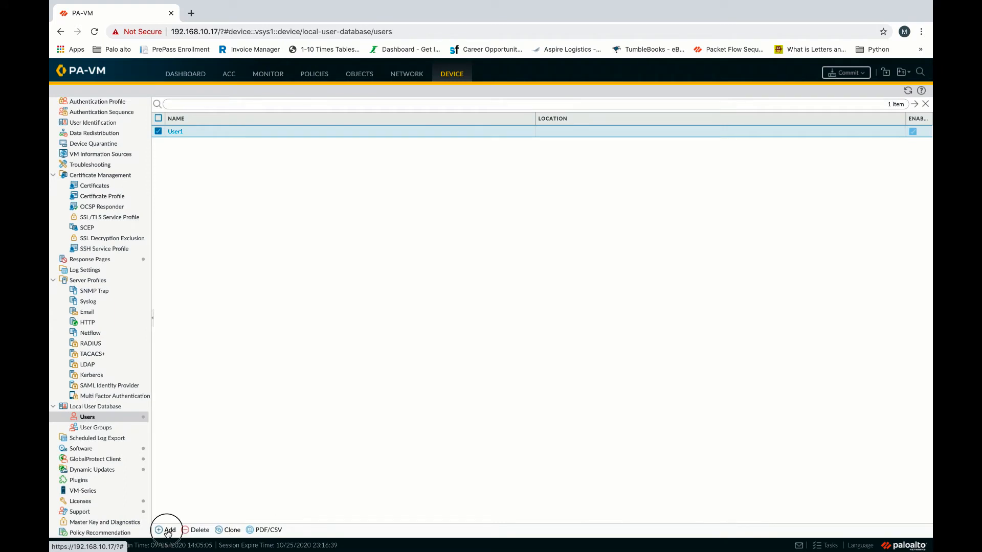
pyautogui.write('User2')
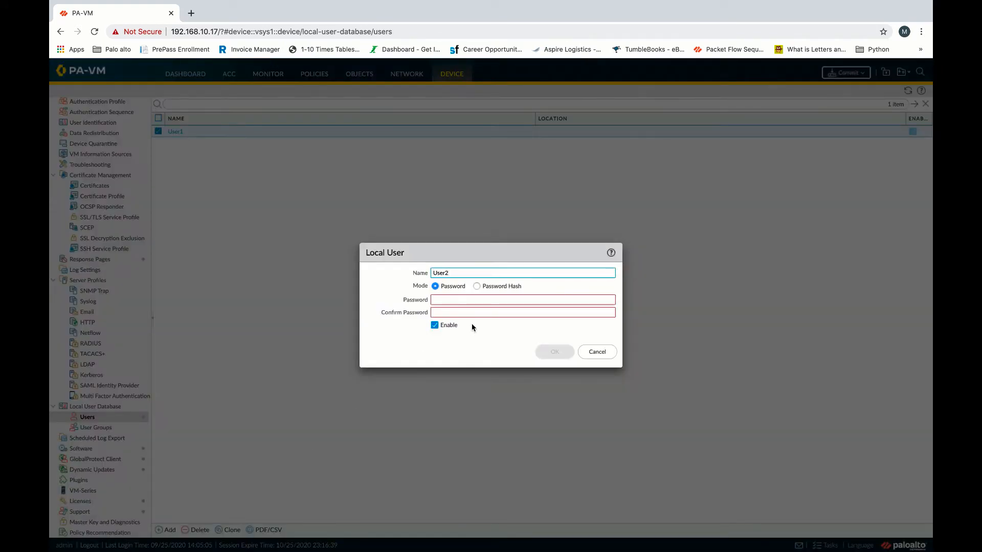
pyautogui.click(469, 300)
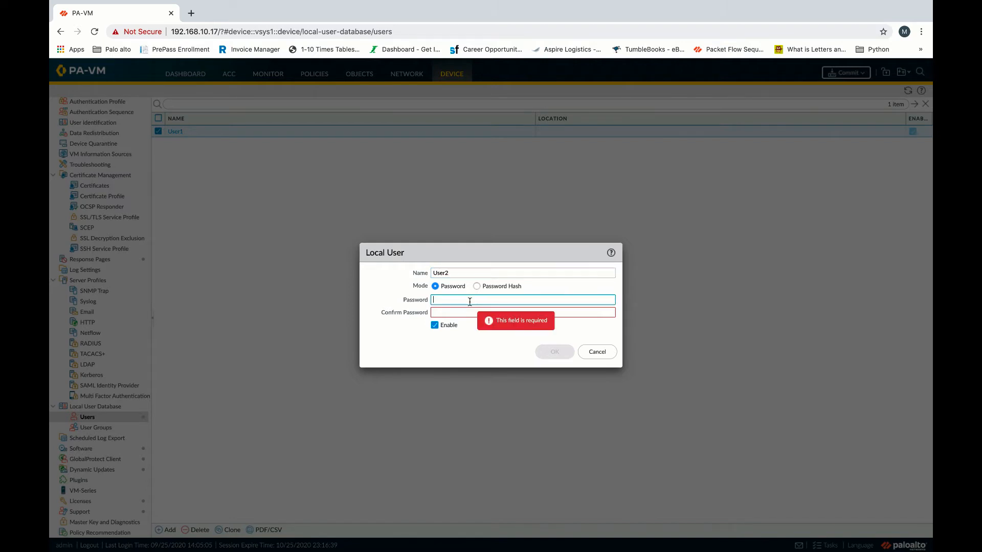
pyautogui.write('••')
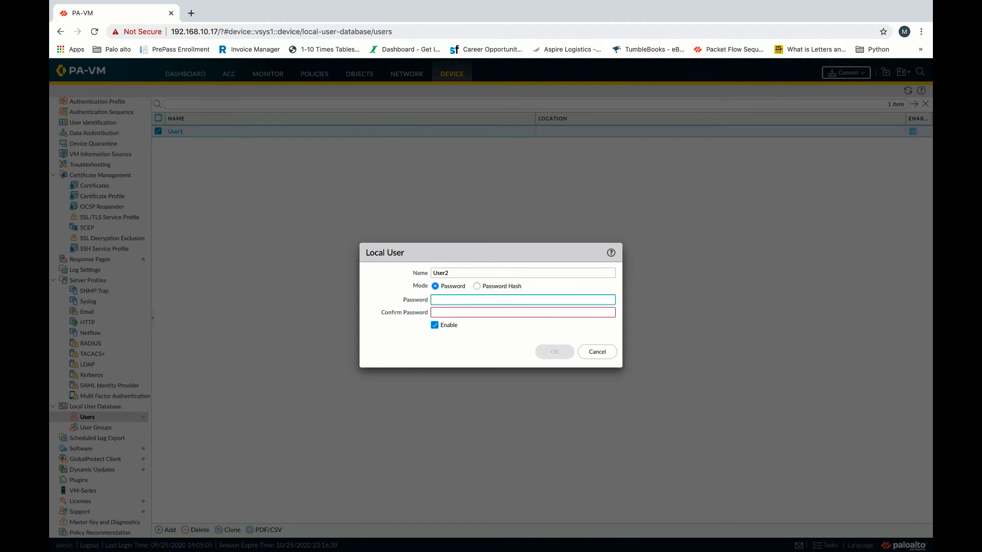
pyautogui.write('••••••••••')
pyautogui.click(475, 312)
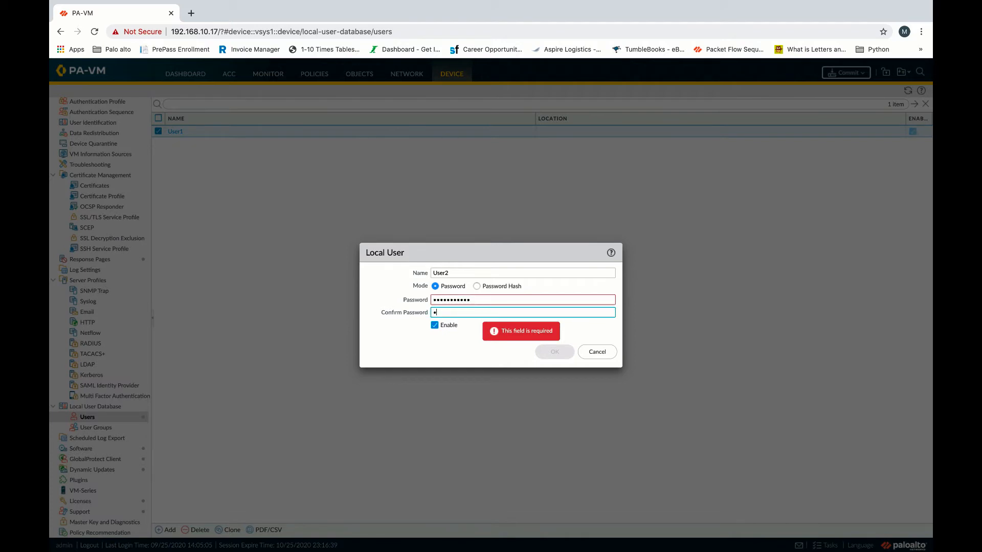
pyautogui.write('•••••••••••')
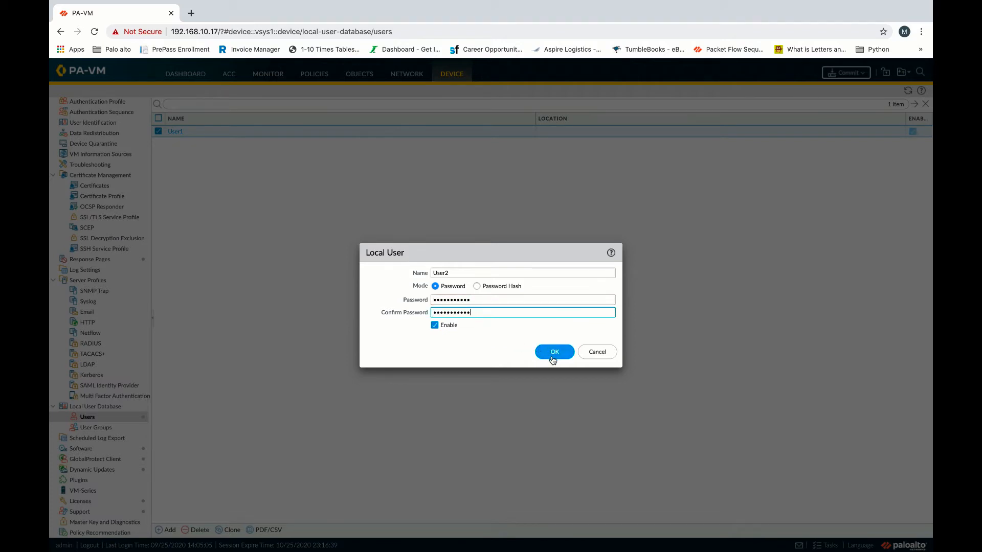
pyautogui.click(554, 353)
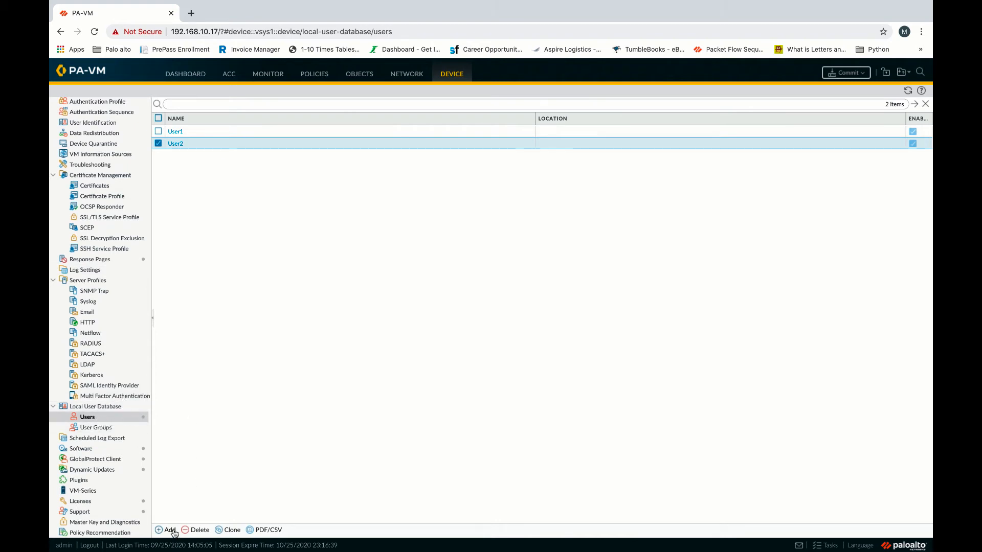
# Create local user group GP_User_Group with User1 and User2 as members.
pyautogui.click(112, 432)
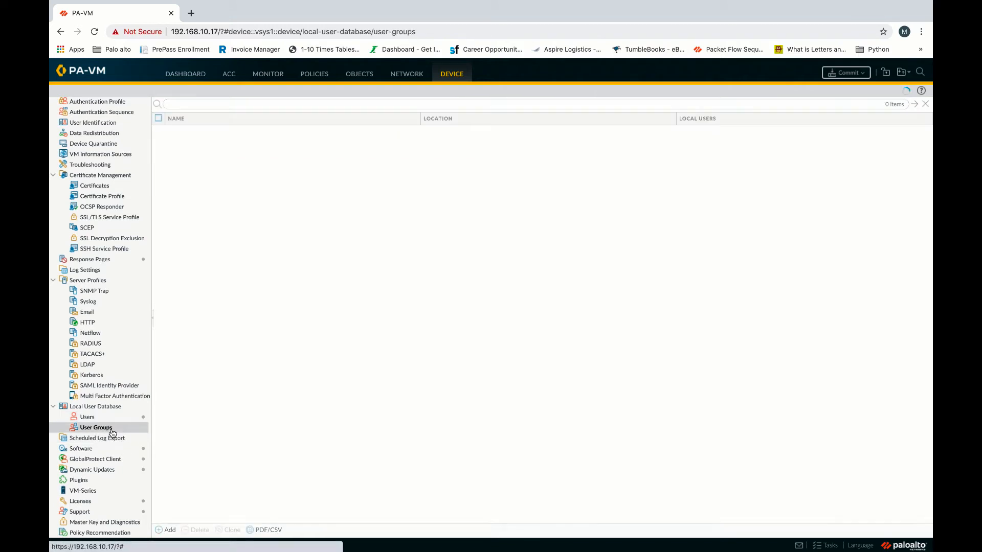
pyautogui.click(165, 530)
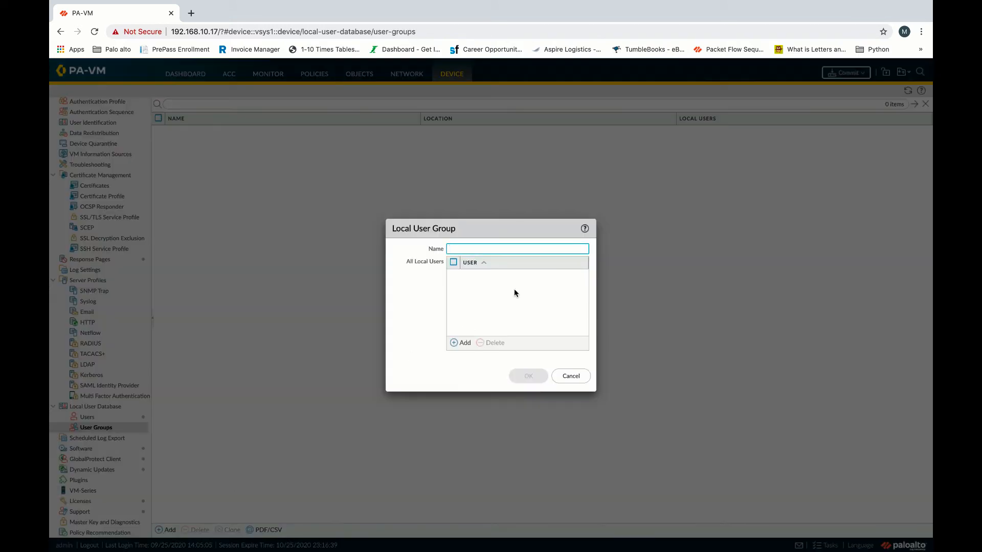
pyautogui.write('GP_U')
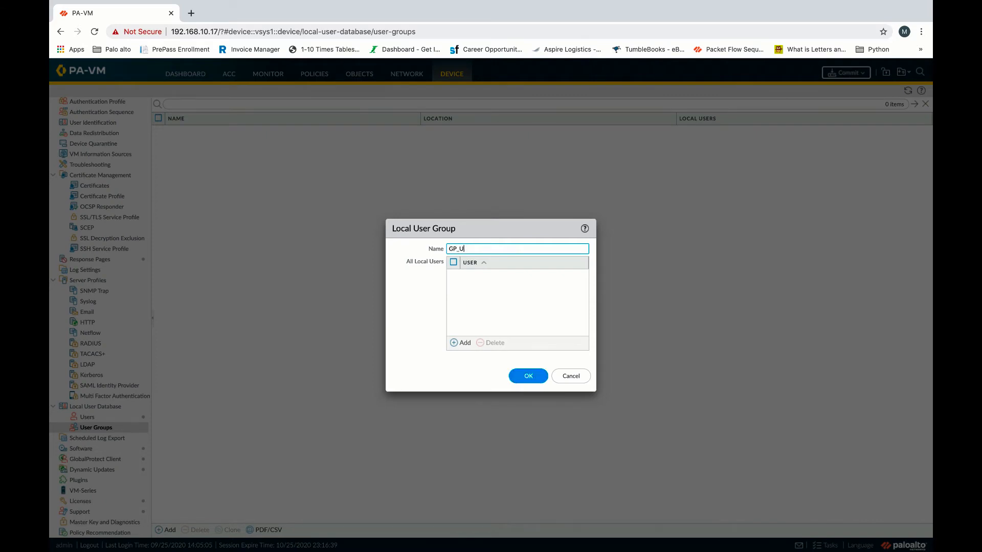
pyautogui.write('ser_GPr')
pyautogui.click(515, 292)
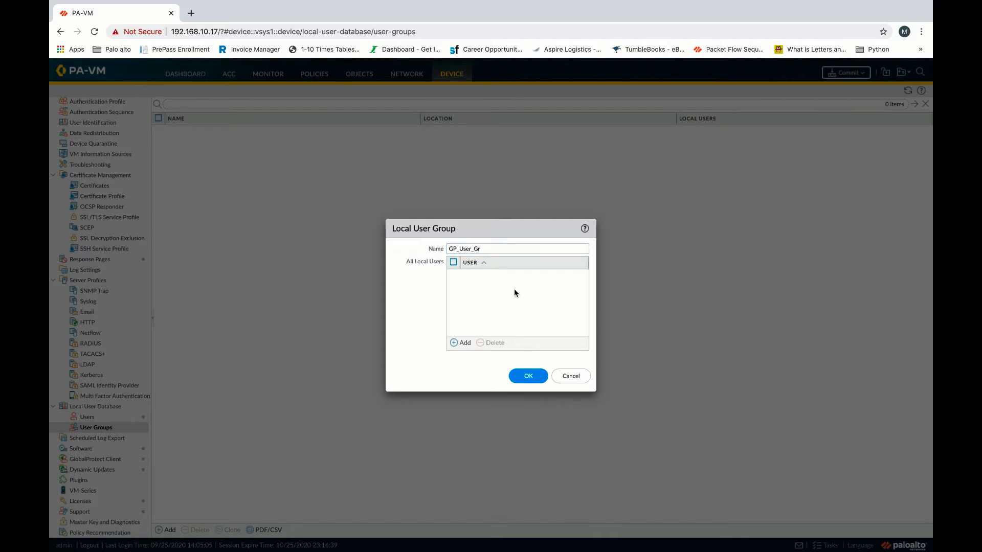
pyautogui.click(520, 248)
pyautogui.write('oup')
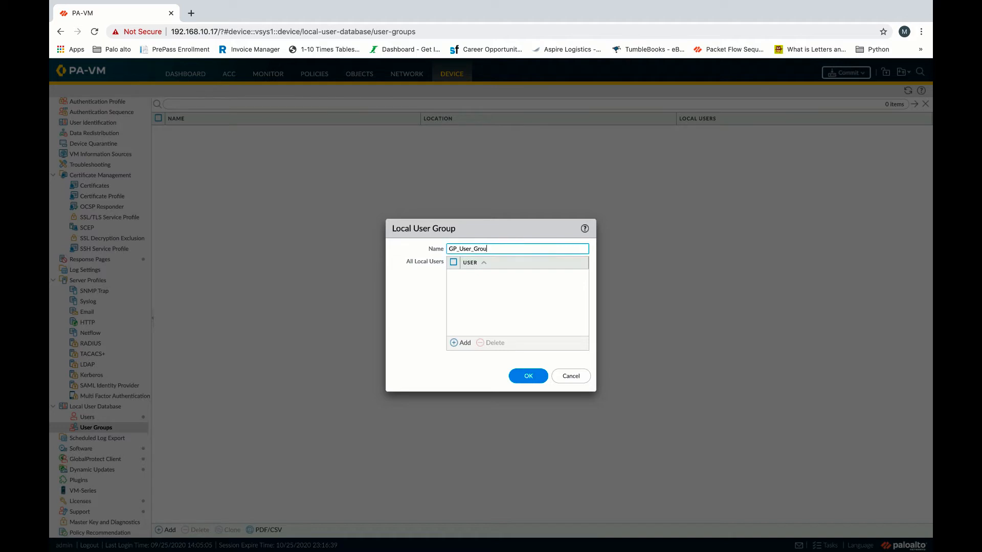
pyautogui.click(458, 344)
pyautogui.click(484, 289)
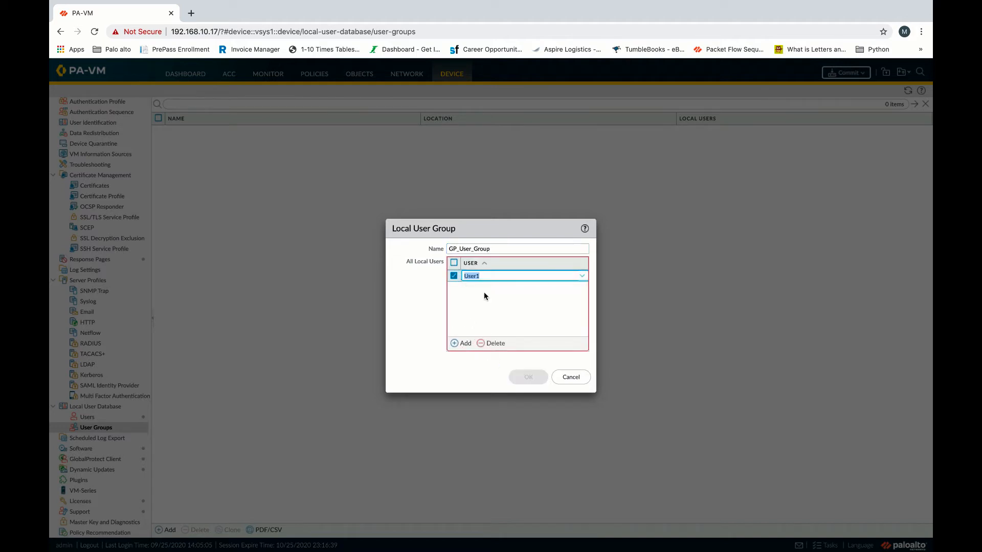
pyautogui.click(460, 344)
pyautogui.click(482, 314)
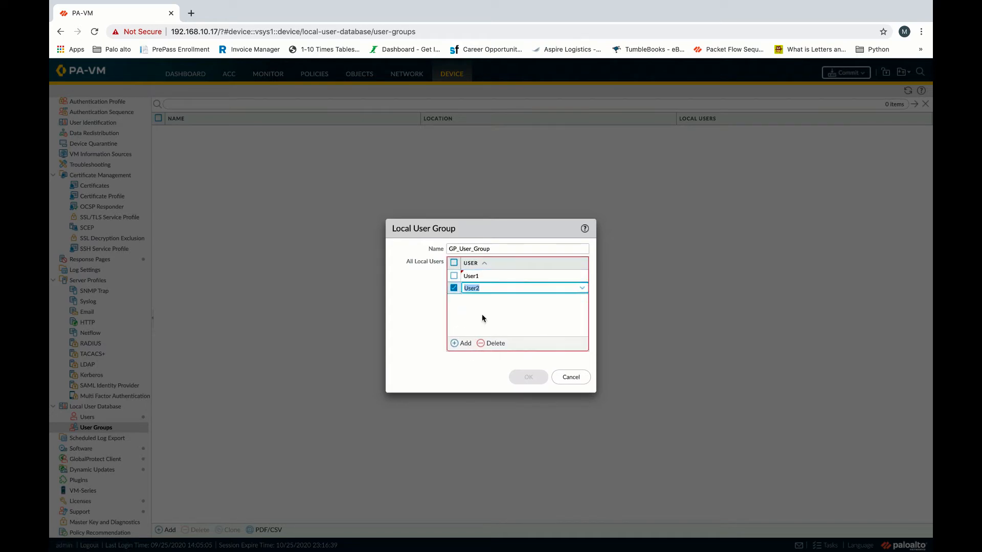
pyautogui.click(421, 367)
pyautogui.click(529, 376)
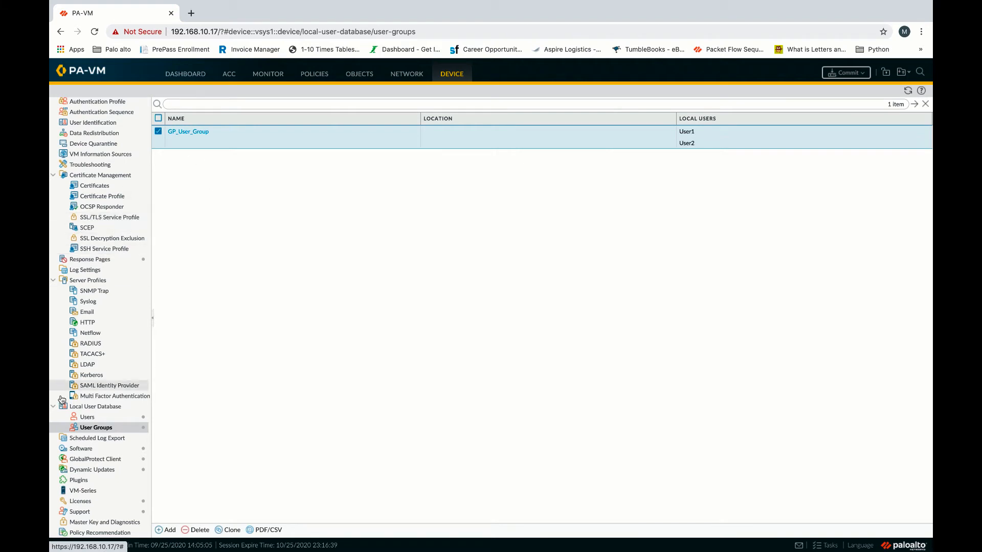
# Start authentication profile gp_auth_prof using Local Database authentication.
pyautogui.click(96, 112)
pyautogui.click(97, 102)
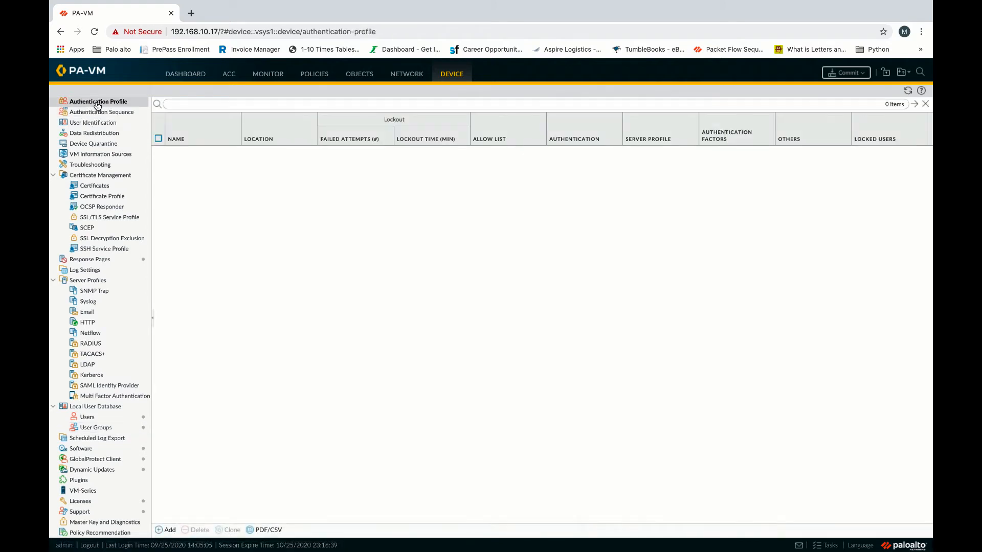
pyautogui.click(167, 530)
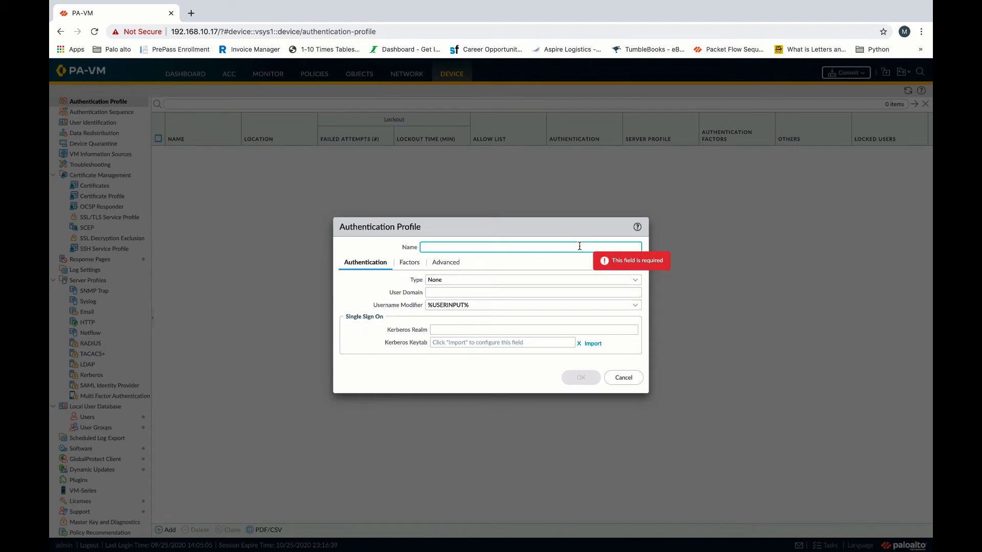
pyautogui.write('gp')
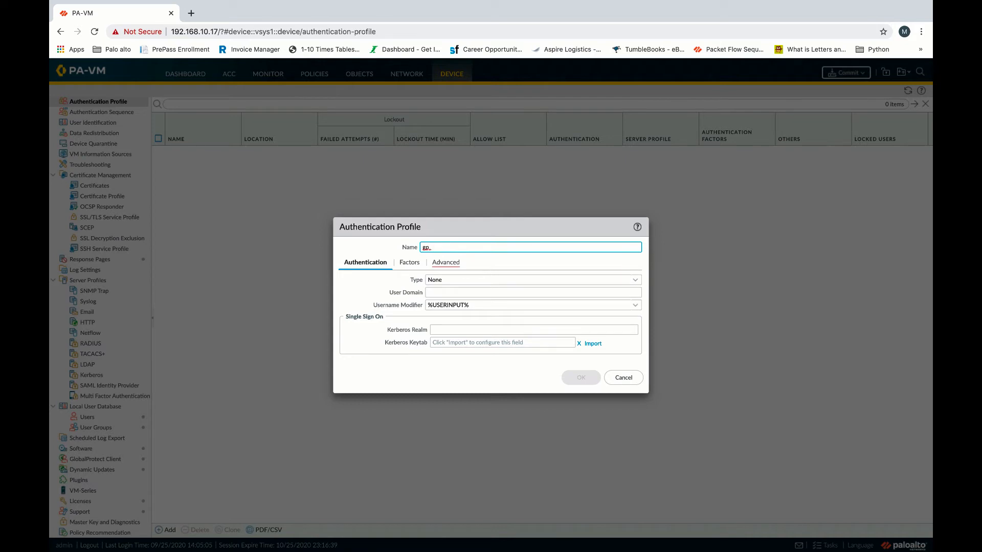
pyautogui.write('_auth')
pyautogui.write('P')
pyautogui.write('_prof')
pyautogui.click(634, 282)
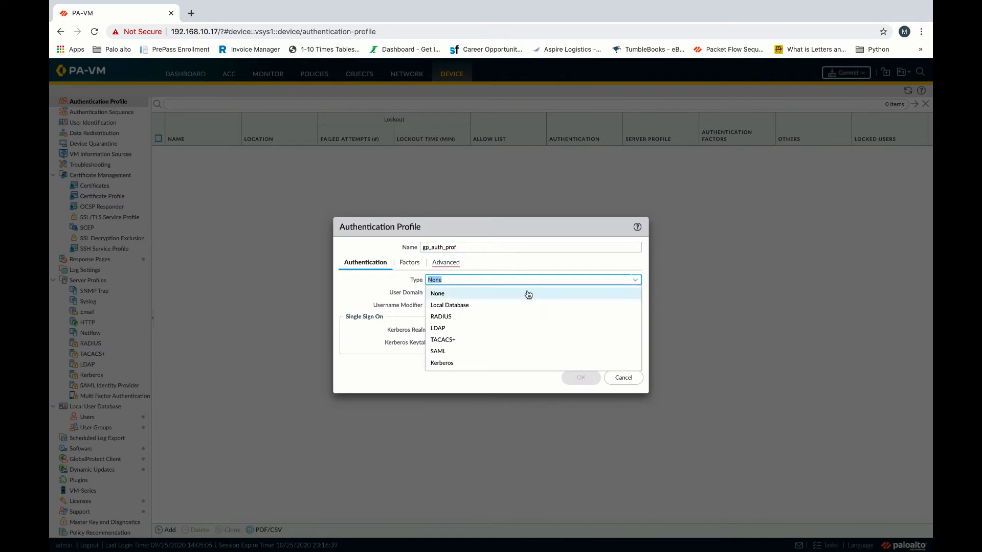
pyautogui.click(457, 306)
# Restrict the profile's allow list to GP_User_Group and save it.
pyautogui.click(449, 264)
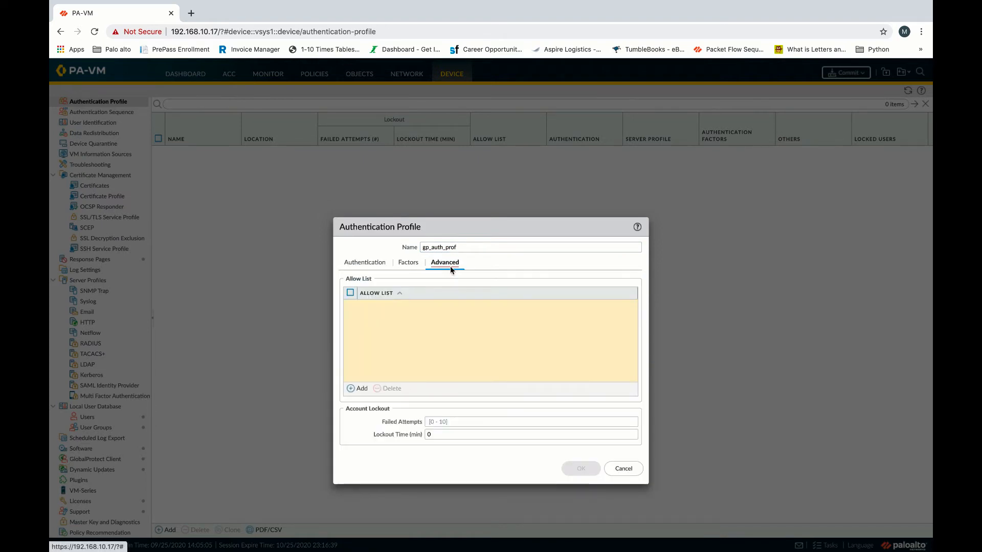
pyautogui.click(358, 389)
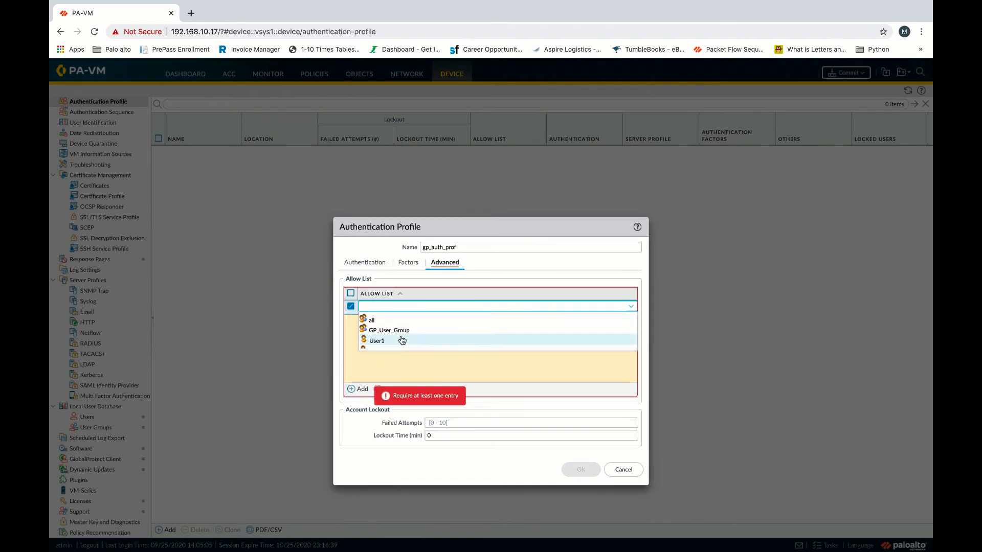
pyautogui.click(394, 332)
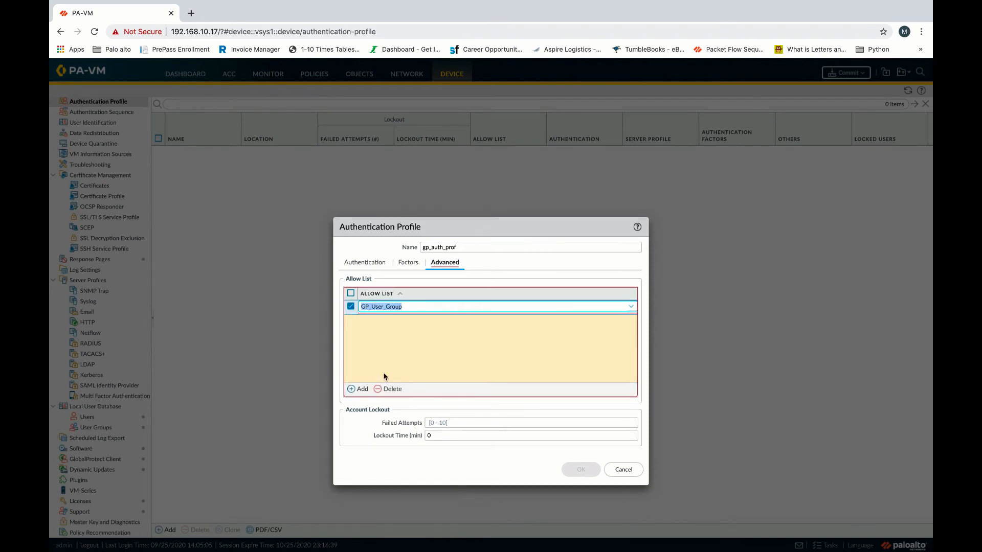
pyautogui.click(359, 424)
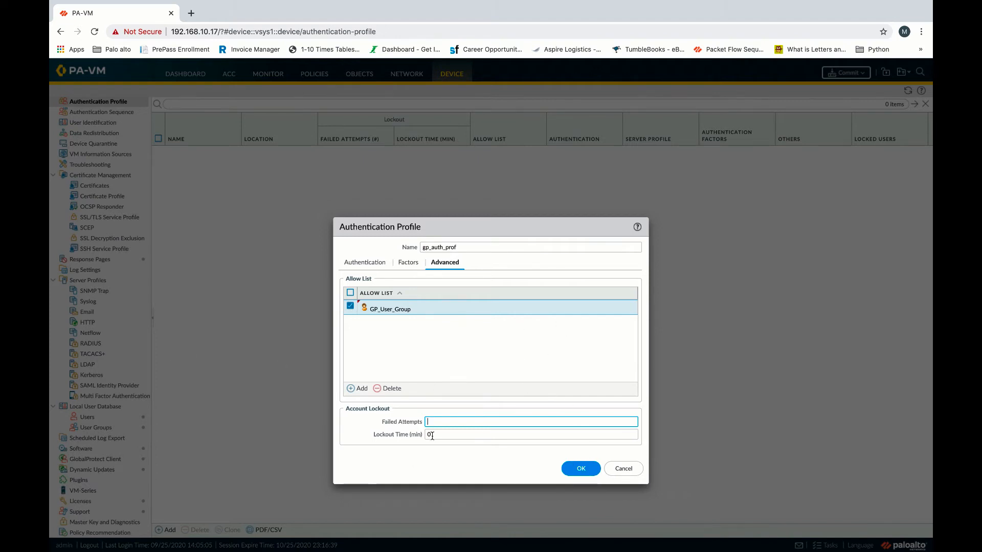
pyautogui.click(571, 464)
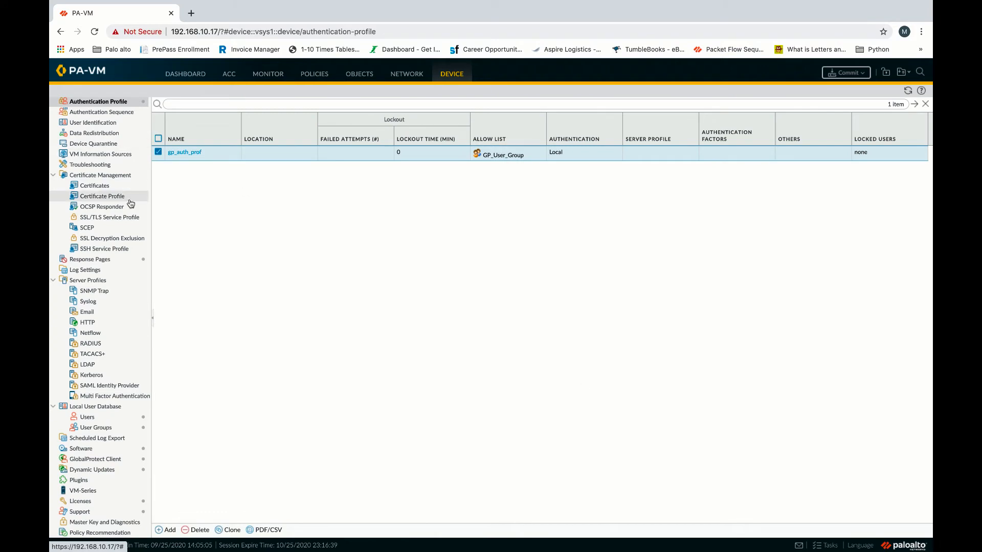
# Commit the pending configuration, including gp_auth_prof, to the firewall.
pyautogui.click(847, 73)
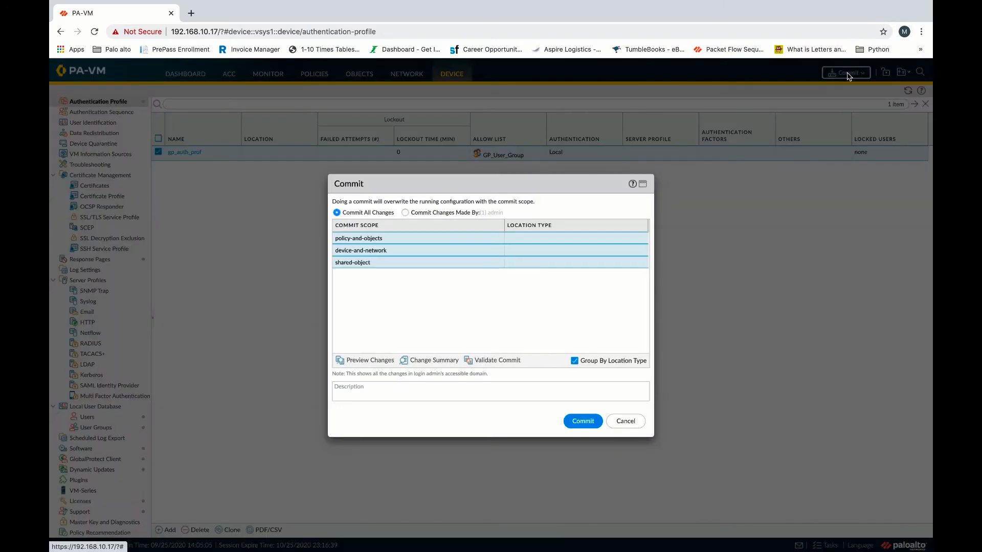
pyautogui.click(583, 425)
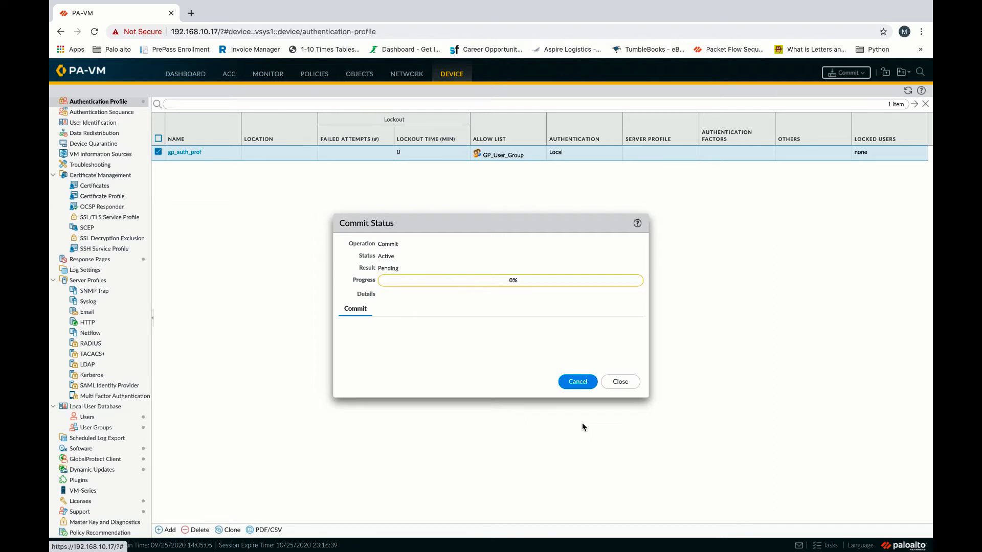
pyautogui.click(621, 382)
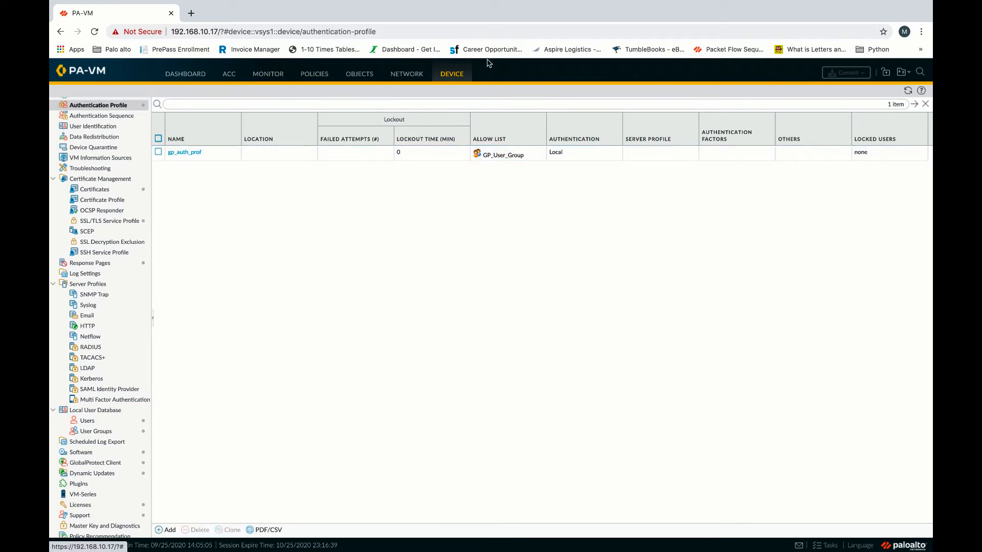
# Begin GlobalProtect gateway gp_ext_gw on interface ethernet1/2 with IPv4 only.
pyautogui.click(408, 76)
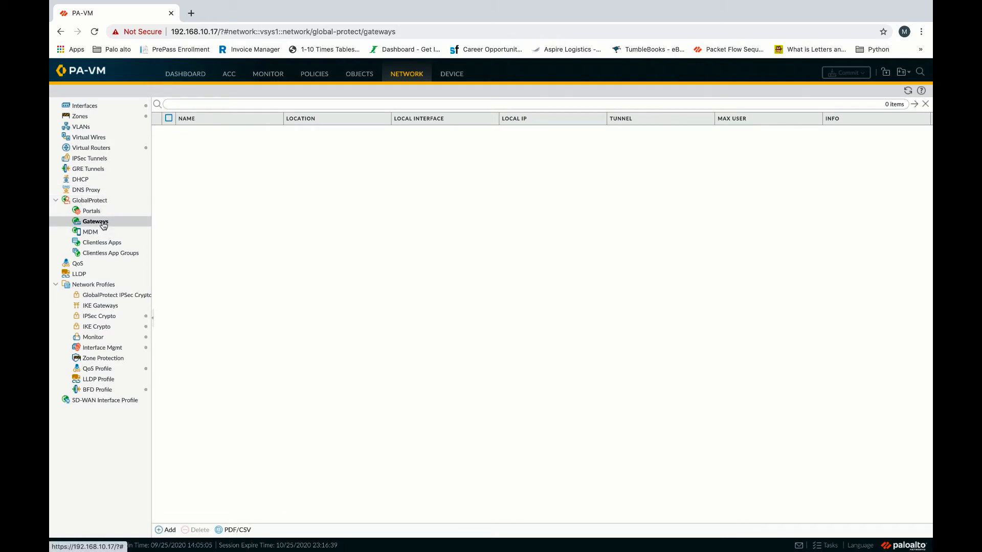
pyautogui.click(102, 222)
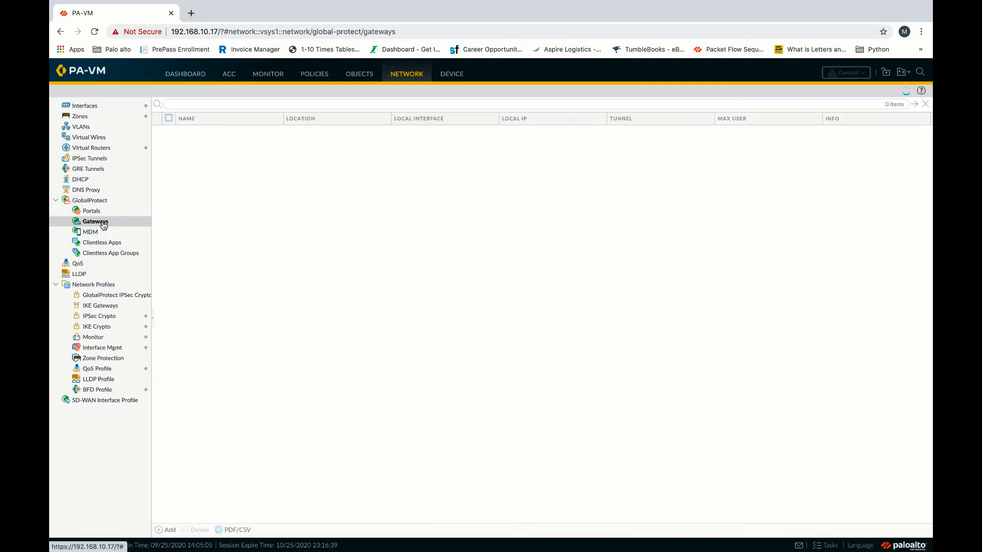
pyautogui.click(171, 530)
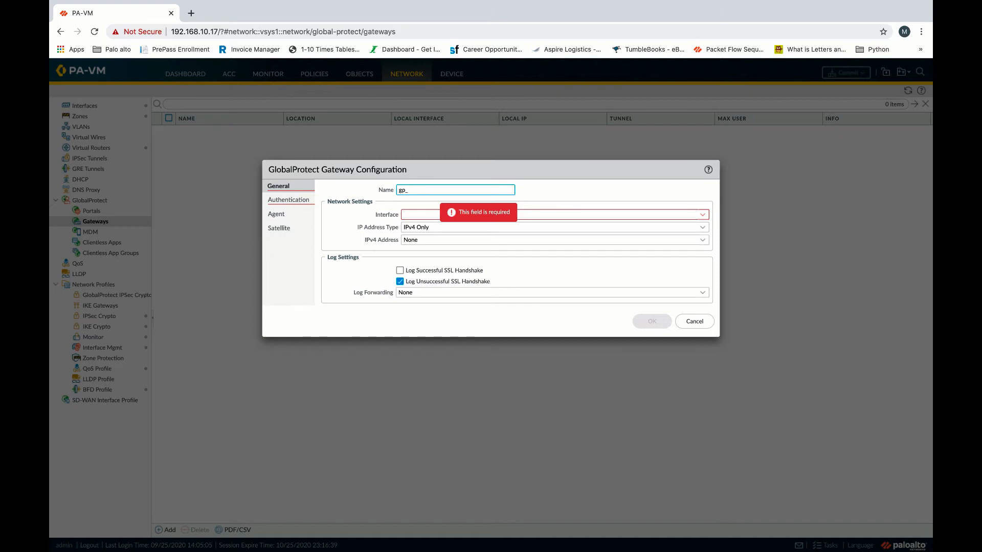
pyautogui.write('gp_gw')
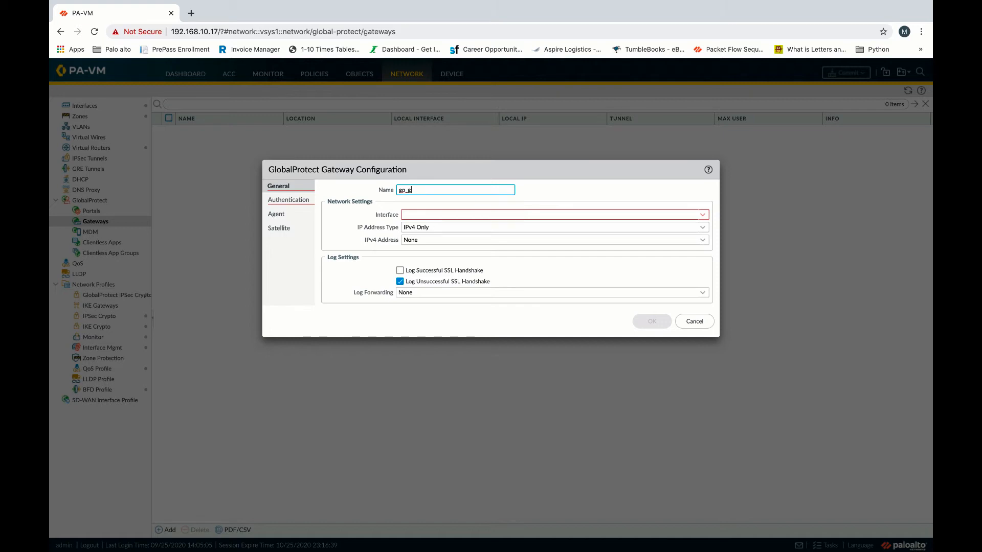
pyautogui.press('BackSpace')
pyautogui.write('ext_gw')
pyautogui.click(704, 217)
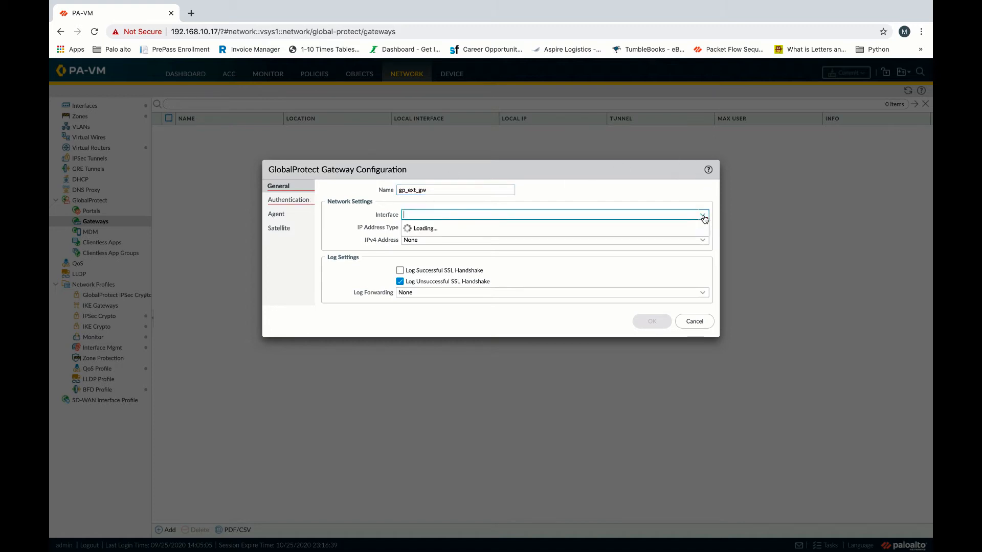
pyautogui.click(429, 239)
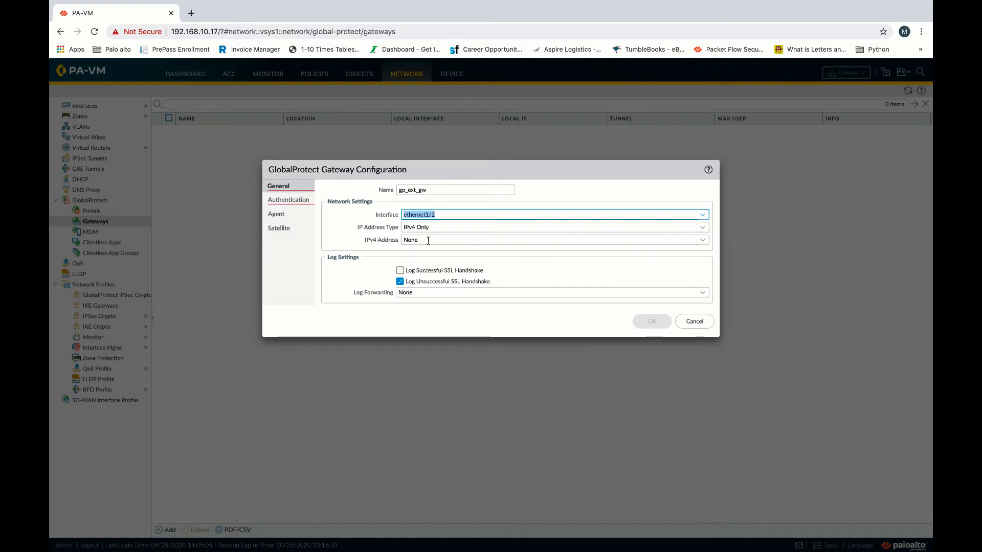
pyautogui.click(583, 190)
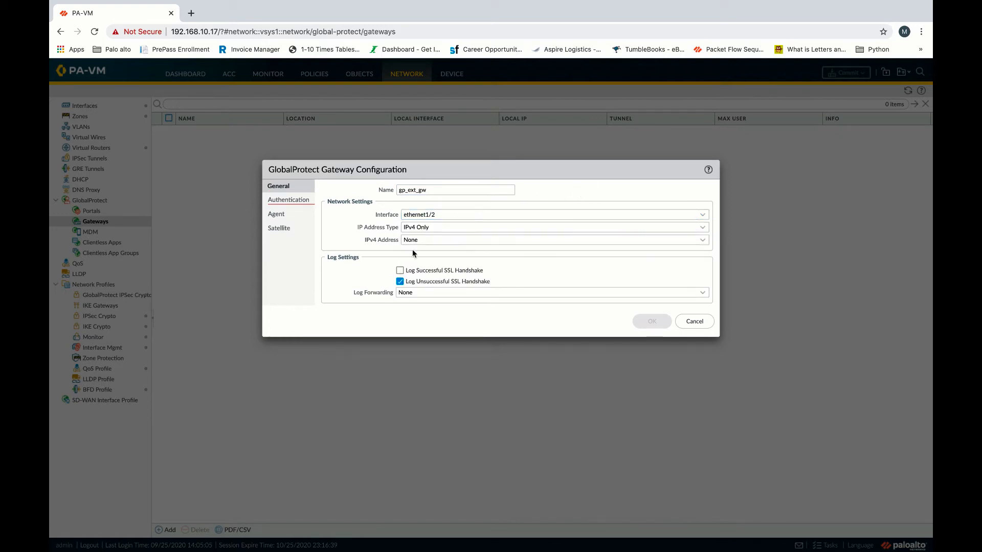
pyautogui.click(297, 203)
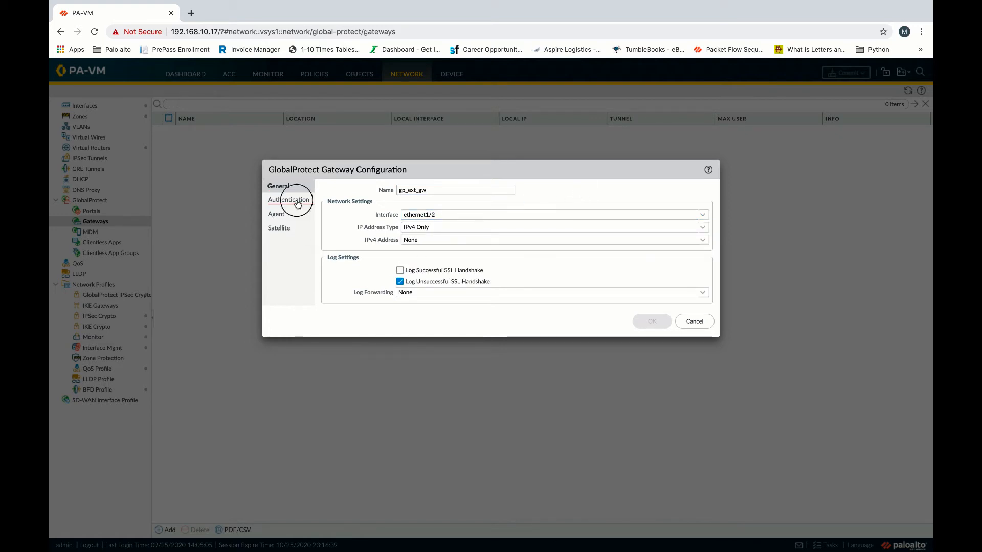
# Use SSL_Cert_F_GP and add client authentication gp_client_auth with profile gp_auth_prof.
pyautogui.click(703, 202)
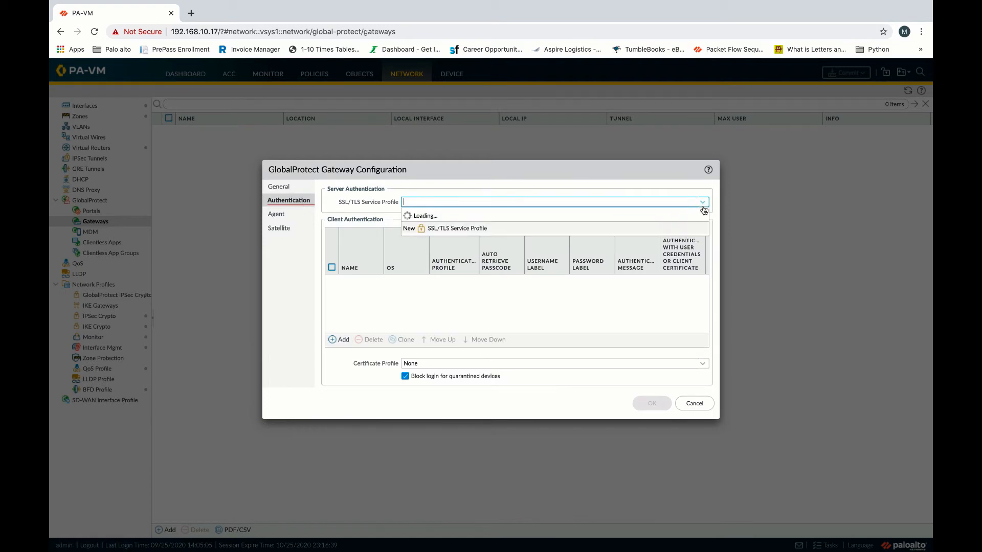
pyautogui.click(527, 215)
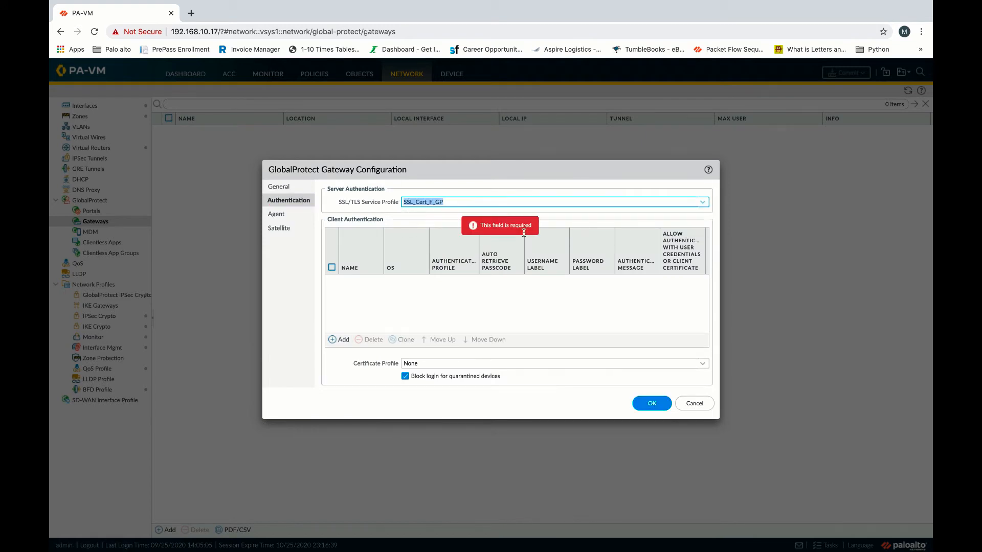
pyautogui.click(386, 313)
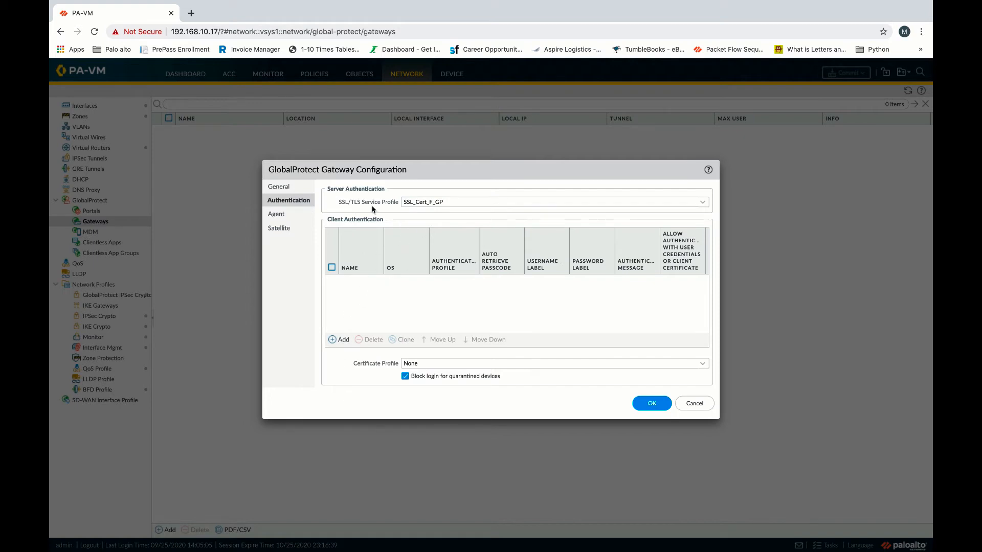
pyautogui.click(343, 341)
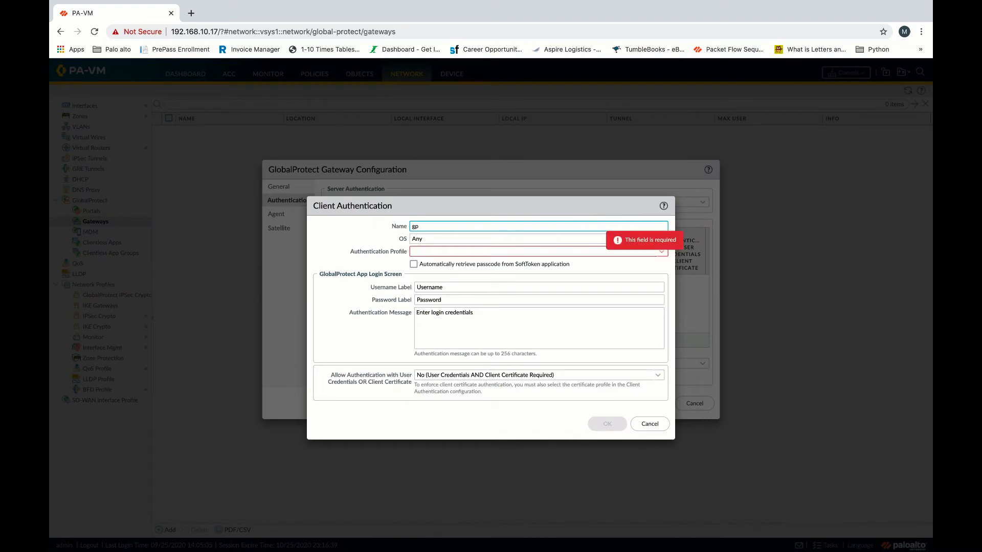
pyautogui.write('gp_client_auth')
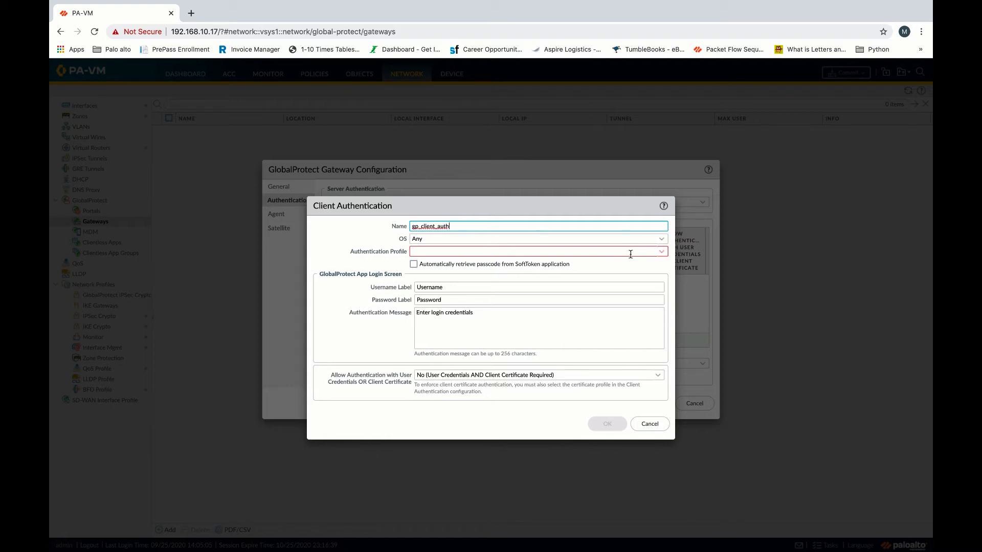
pyautogui.click(665, 253)
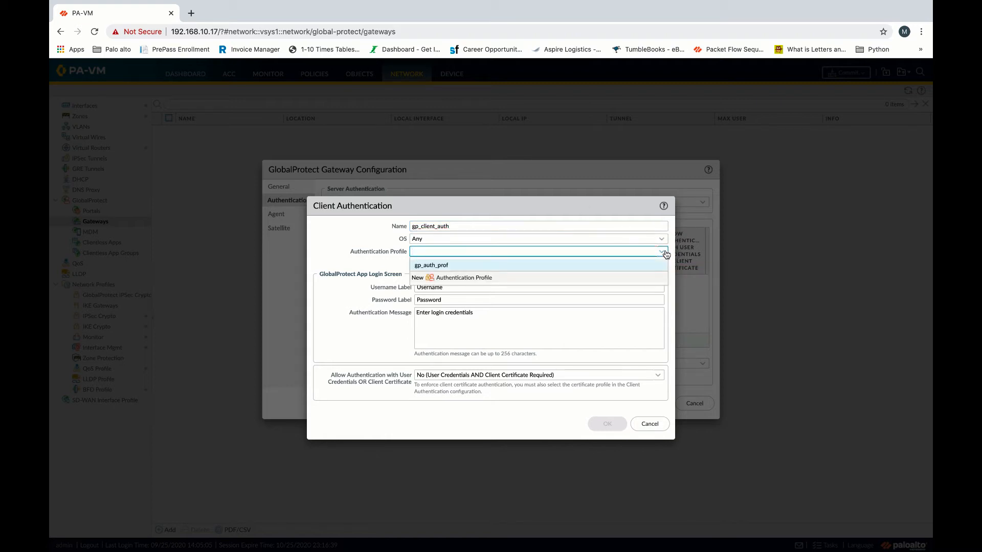
pyautogui.click(445, 265)
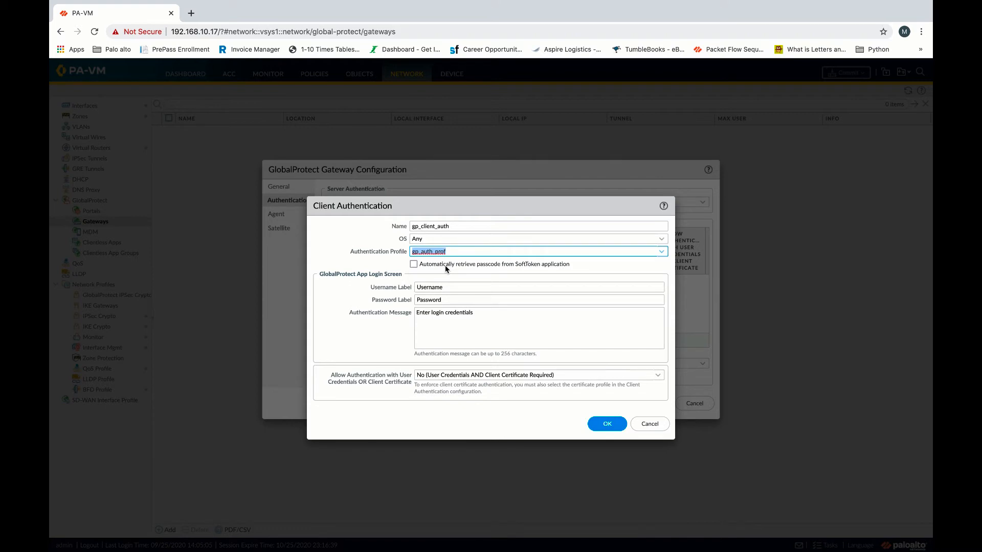
pyautogui.click(605, 425)
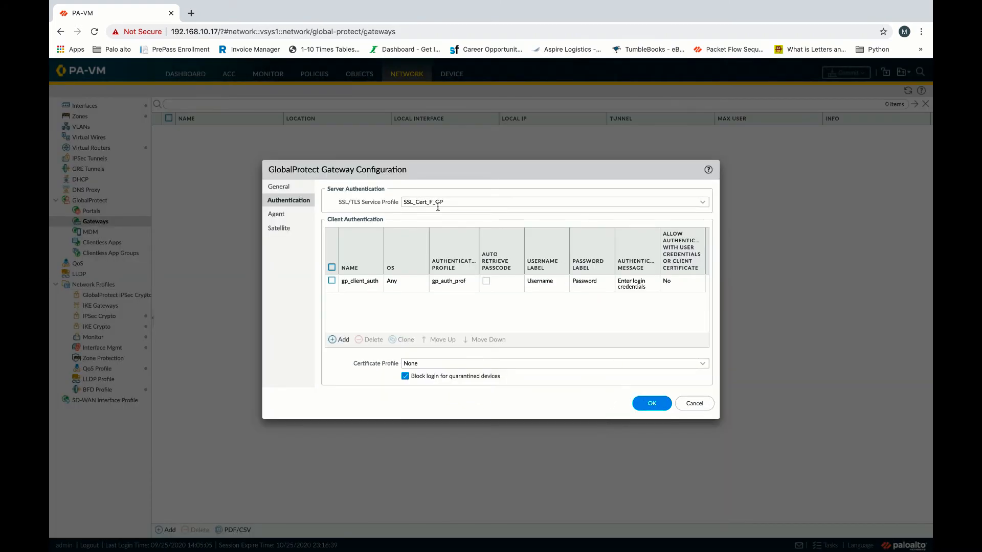
pyautogui.click(282, 218)
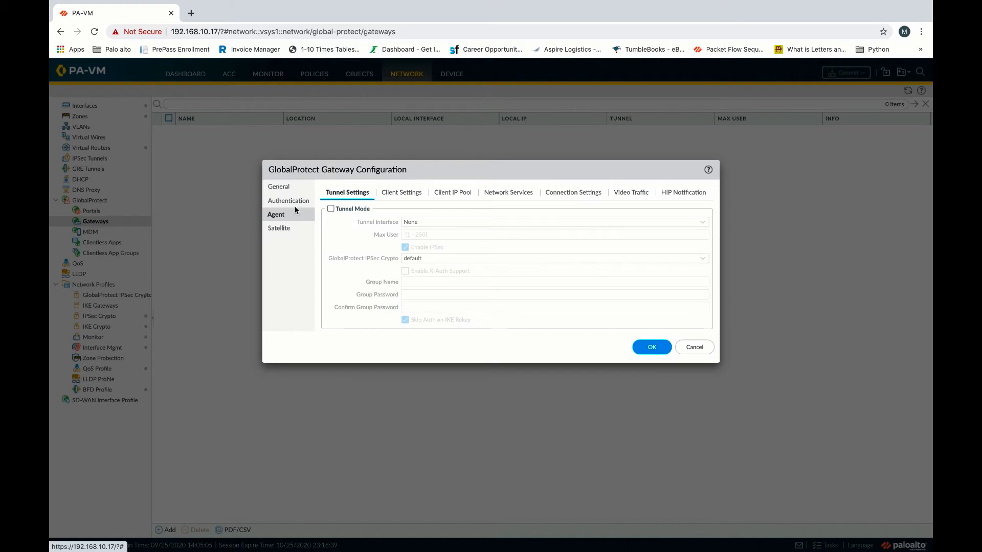
# Turn on tunnel mode for the gateway using tunnel.10 as its tunnel interface.
pyautogui.click(331, 210)
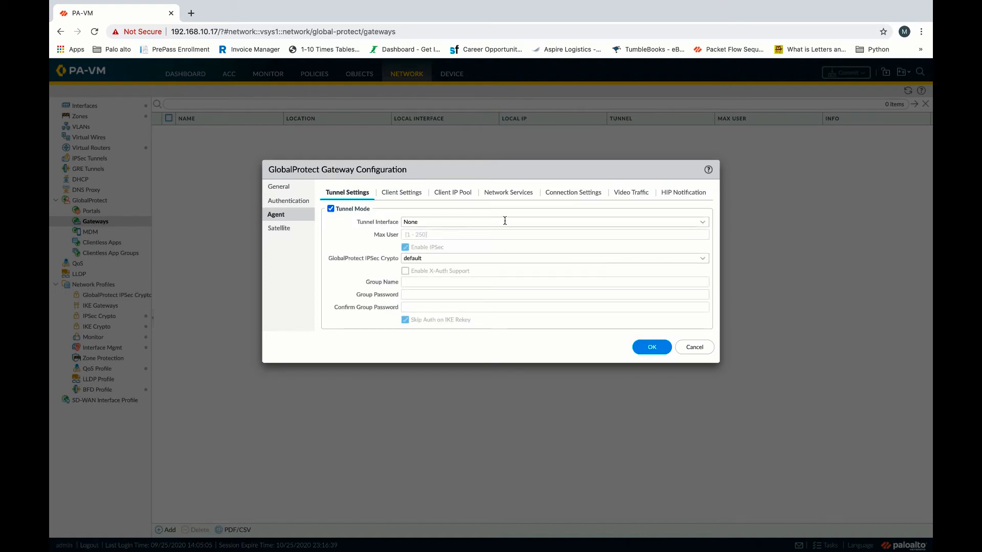
pyautogui.click(701, 221)
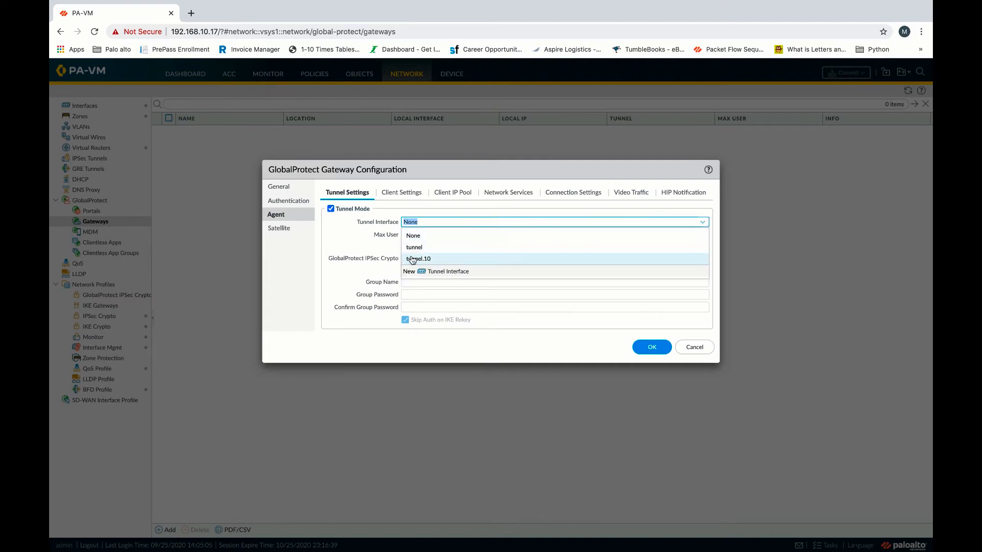
pyautogui.click(441, 258)
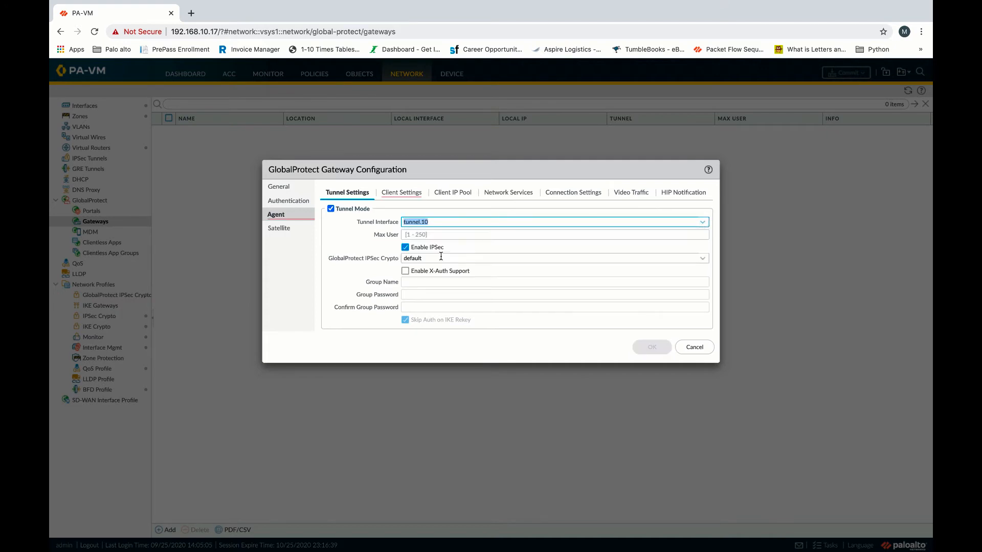
pyautogui.click(405, 195)
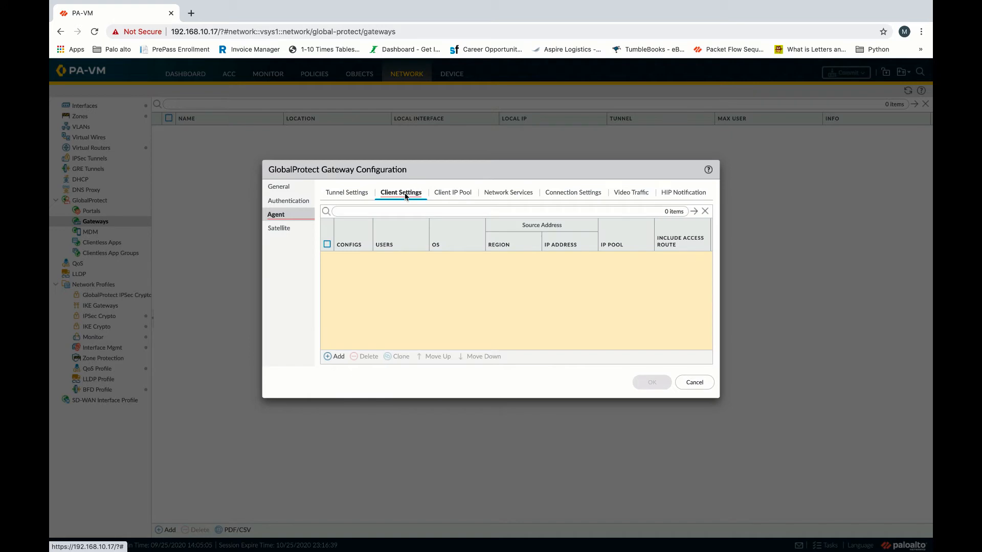
# Add a new client configuration and name it gp_client_.
pyautogui.click(334, 356)
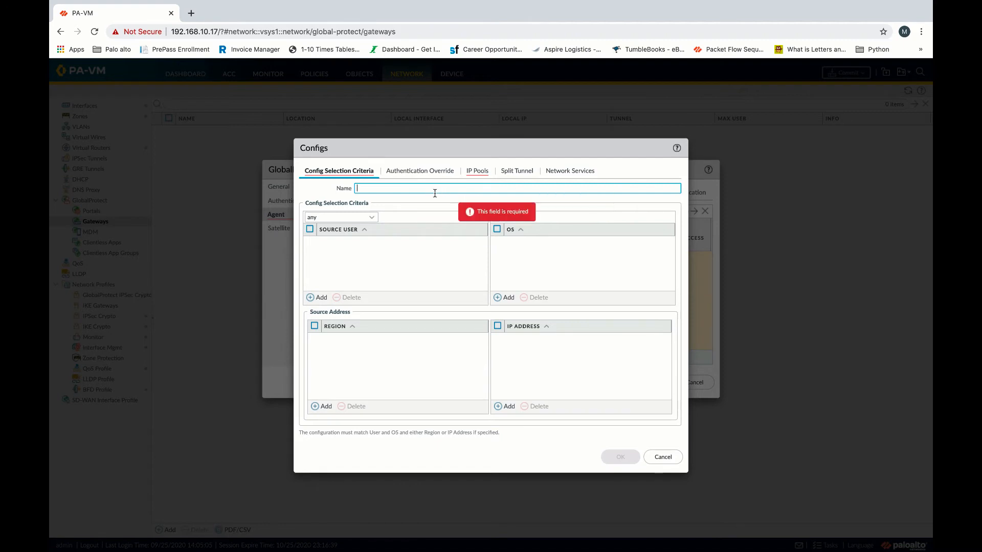
pyautogui.write('c')
pyautogui.press('BackSpace')
pyautogui.write('gp_client_config')
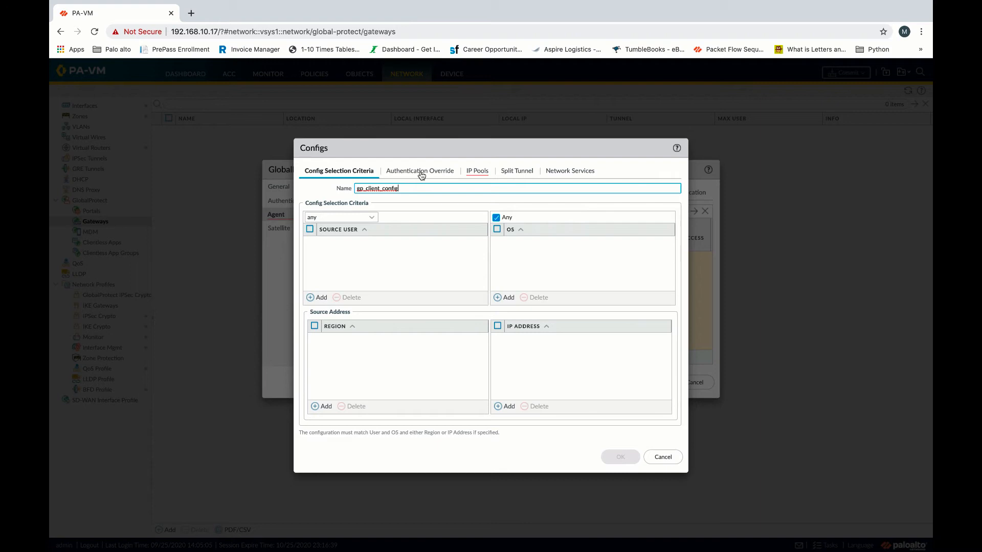
# Give the client configuration the IP pool 10.1.1.1-10.1.1.2.
pyautogui.click(452, 171)
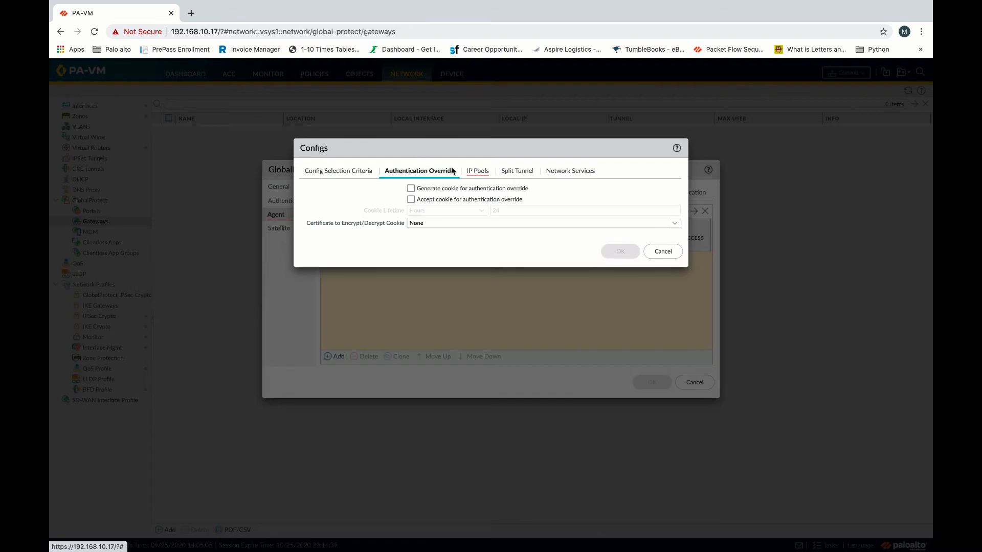
pyautogui.click(475, 171)
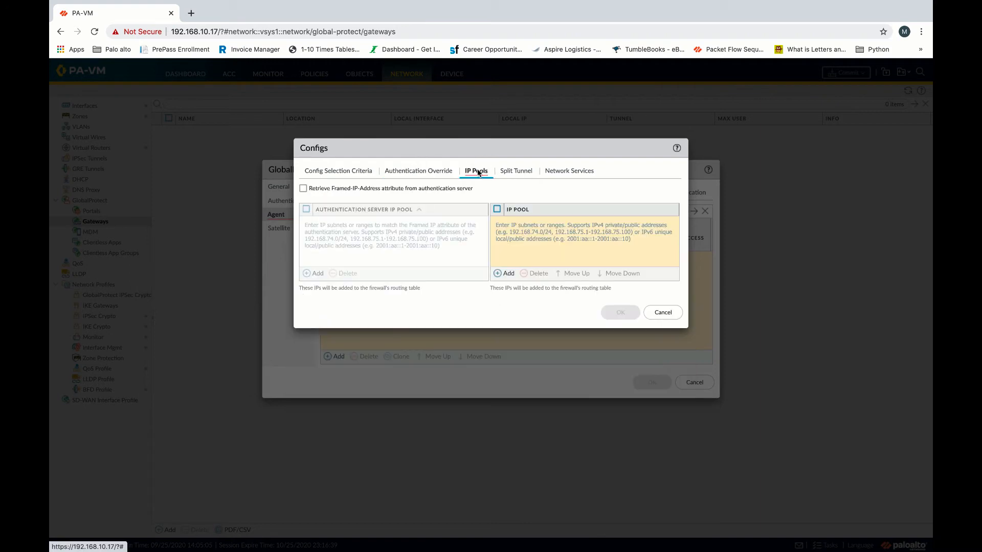
pyautogui.click(508, 274)
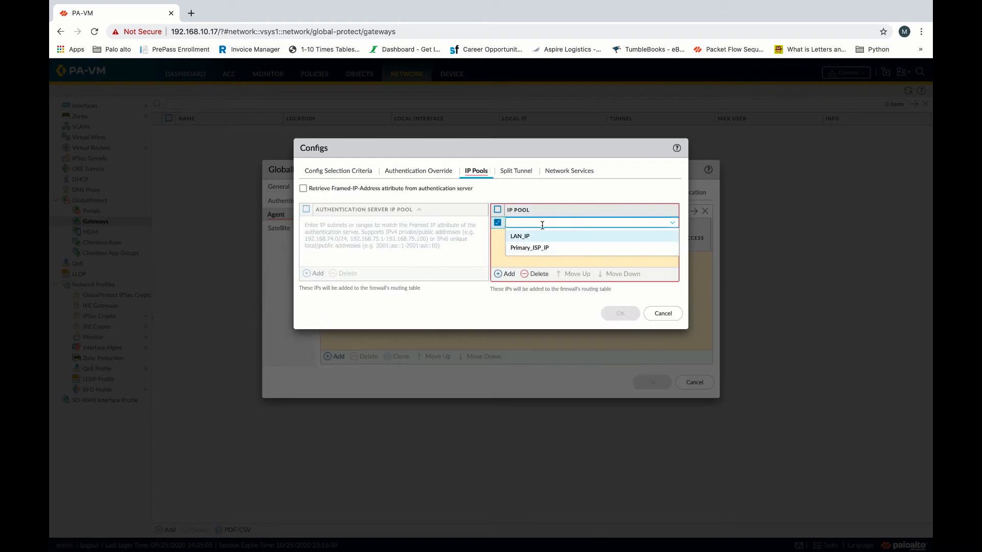
pyautogui.write('10.1.1.1-')
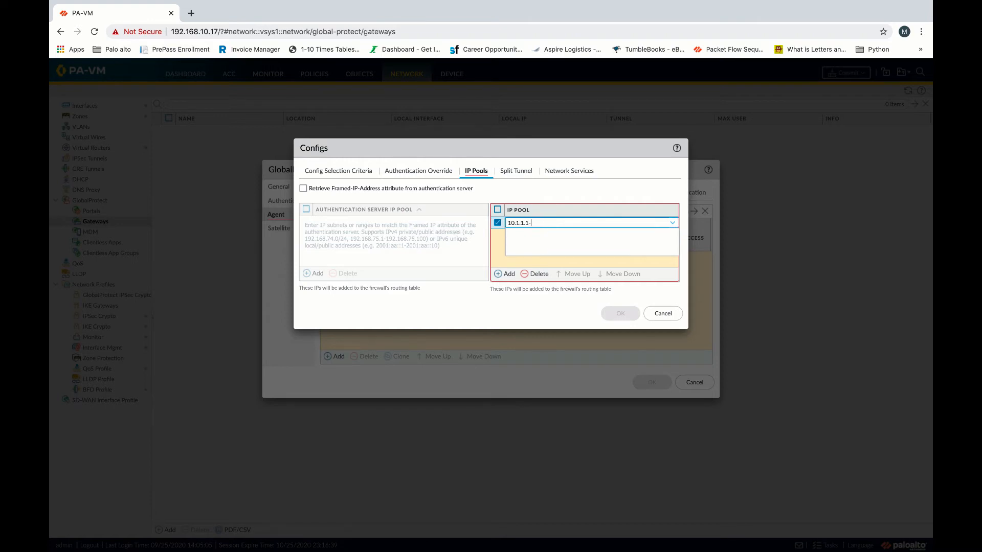
pyautogui.write('10.1.1.2')
pyautogui.click(600, 185)
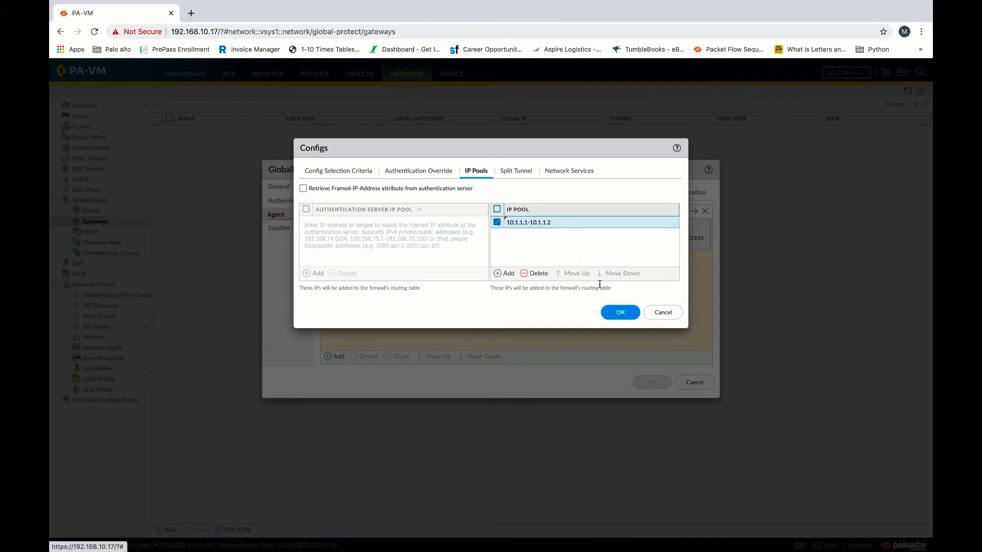
# Review the split tunnel and DNS settings, then save the client config and gateway.
pyautogui.click(518, 177)
pyautogui.click(569, 177)
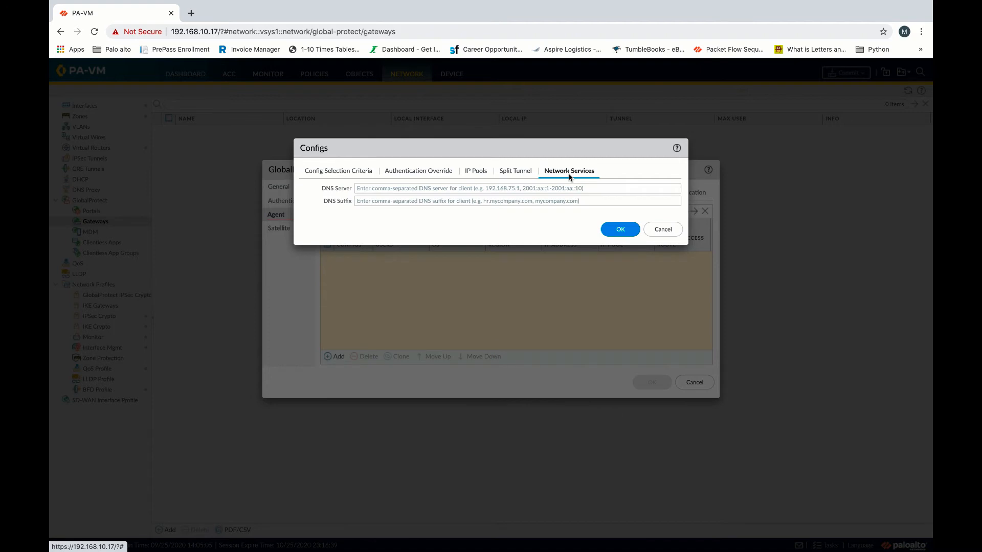
pyautogui.click(622, 229)
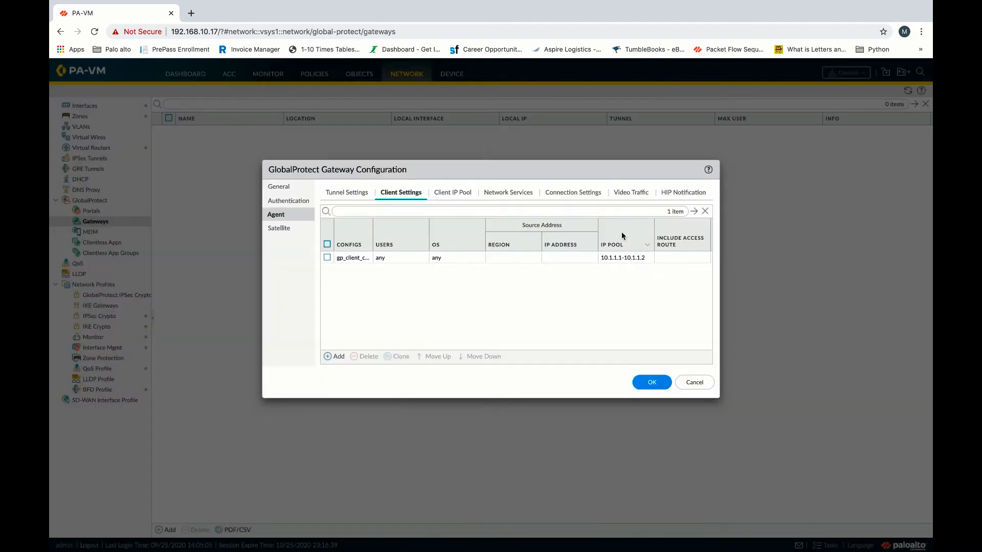
pyautogui.click(650, 384)
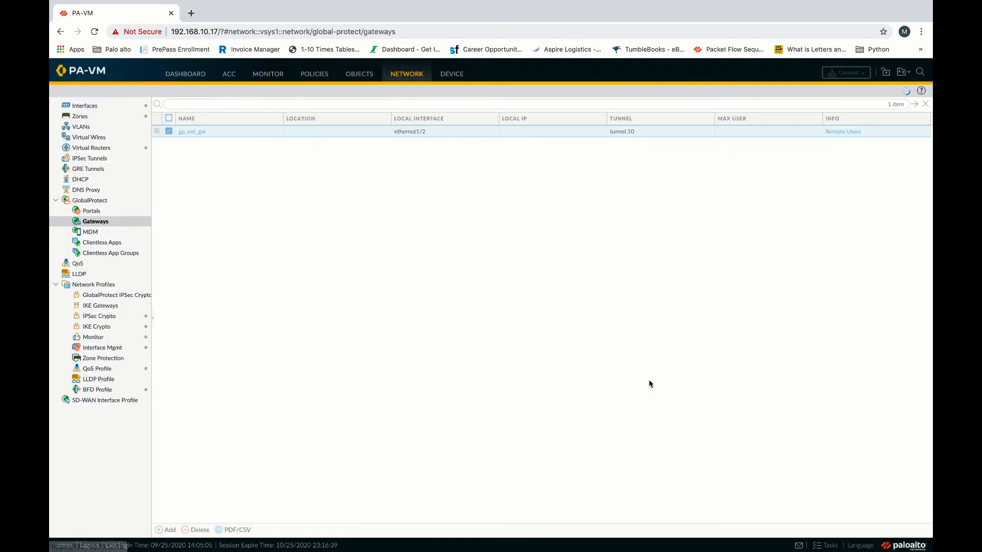
# Create a GlobalProtect portal named gp_portal on interface ethernet1/2 with IPv4 Only.
pyautogui.click(93, 212)
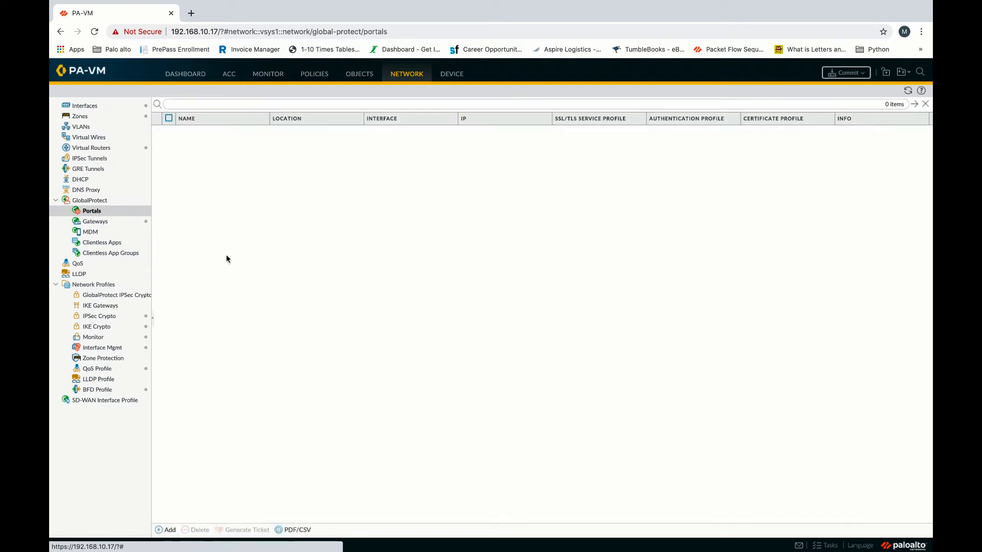
pyautogui.click(166, 532)
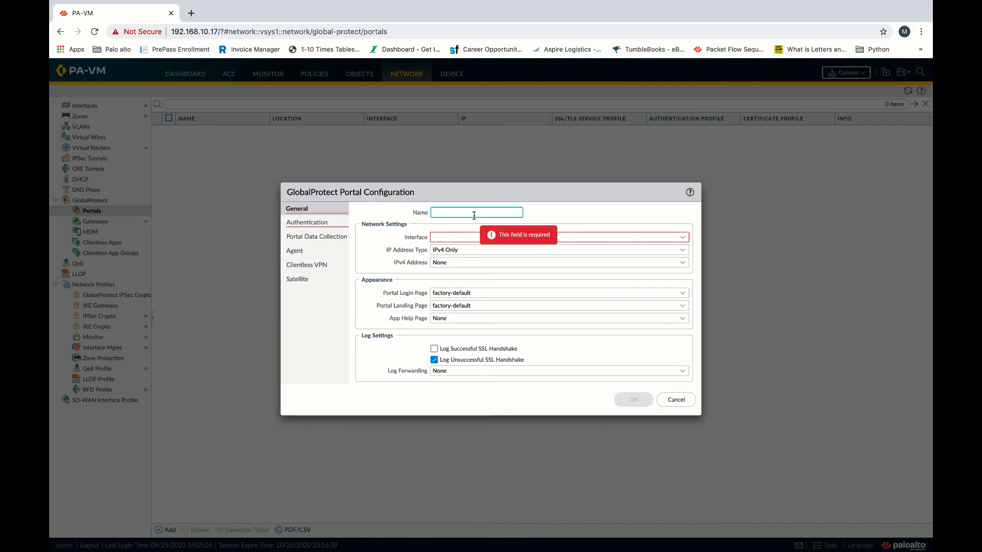
pyautogui.write('gp_portal')
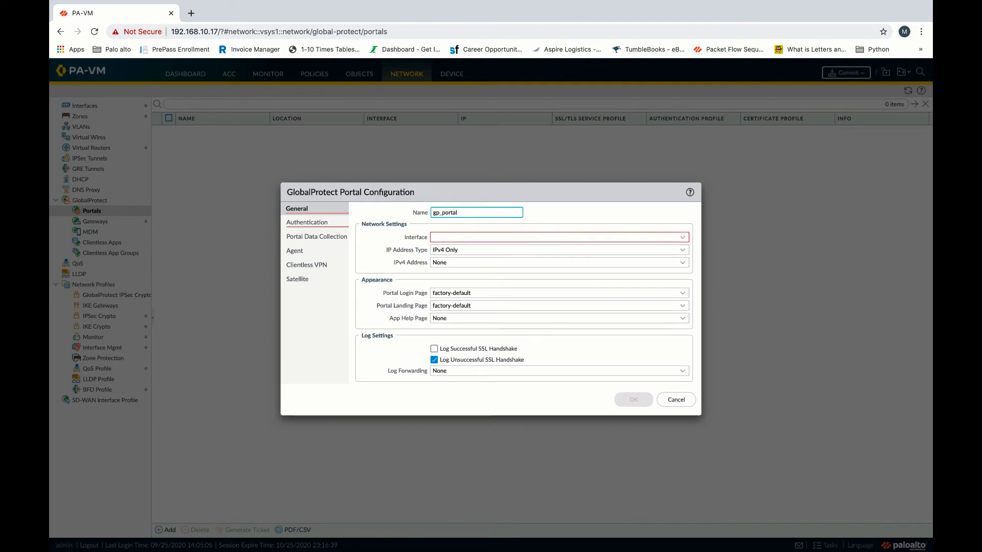
pyautogui.click(685, 241)
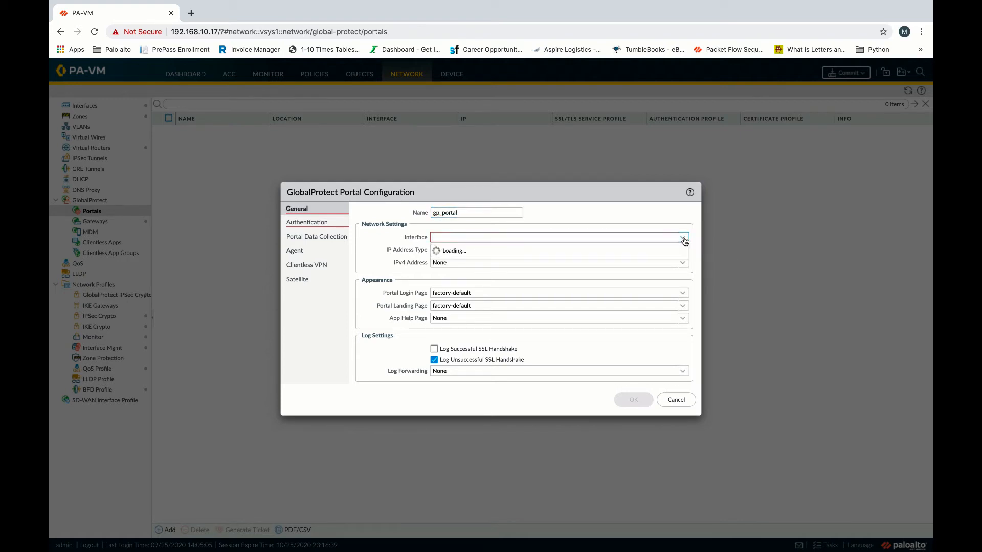
pyautogui.click(467, 263)
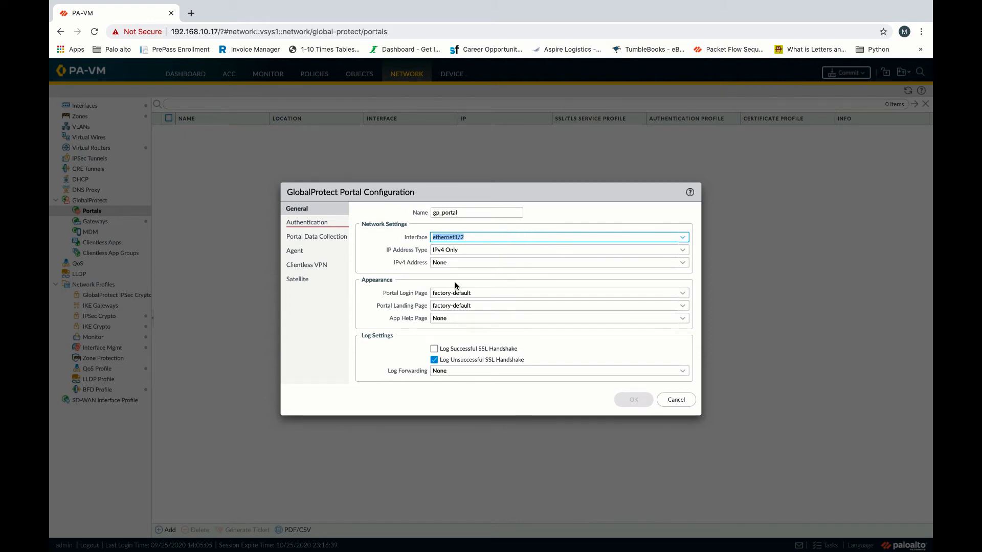
pyautogui.click(575, 218)
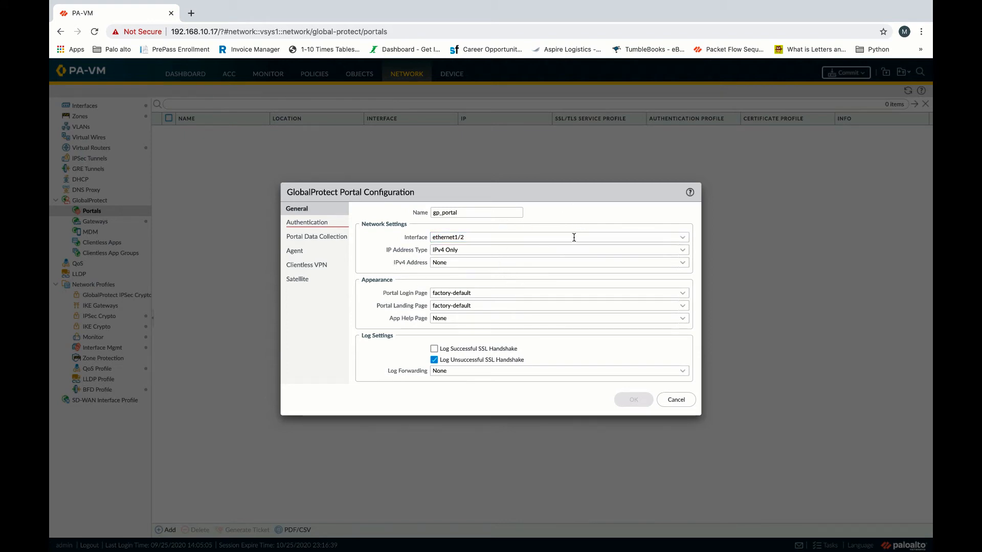
pyautogui.click(307, 223)
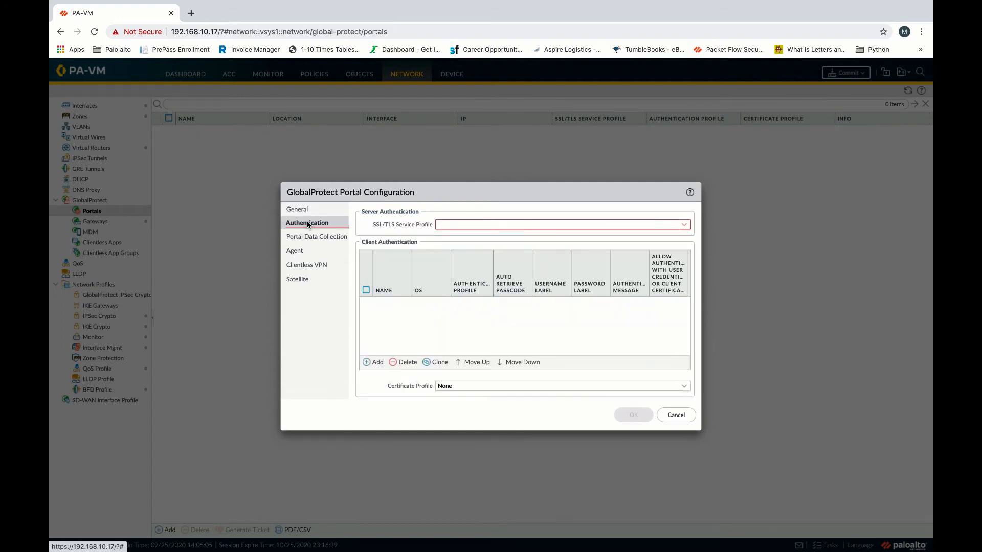
# Use SSL/TLS profile SSL_Cert_F_GP and add client authentication gp_client_auth with gp_auth_prof.
pyautogui.click(683, 225)
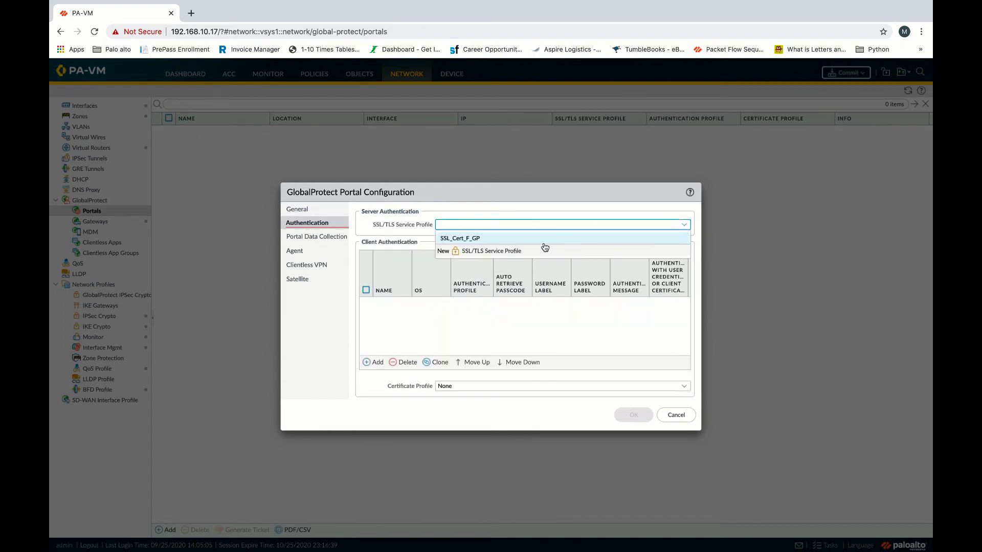
pyautogui.click(472, 236)
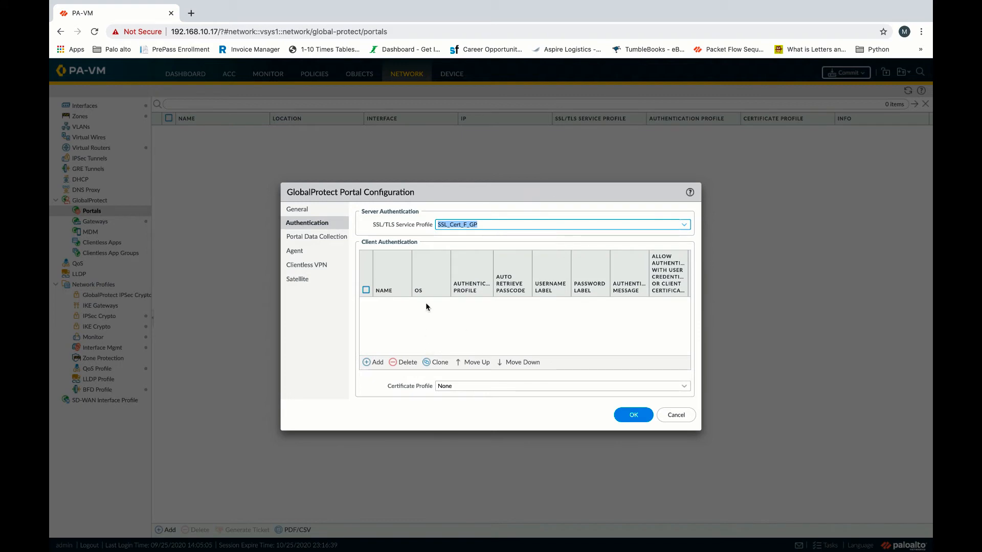
pyautogui.click(374, 362)
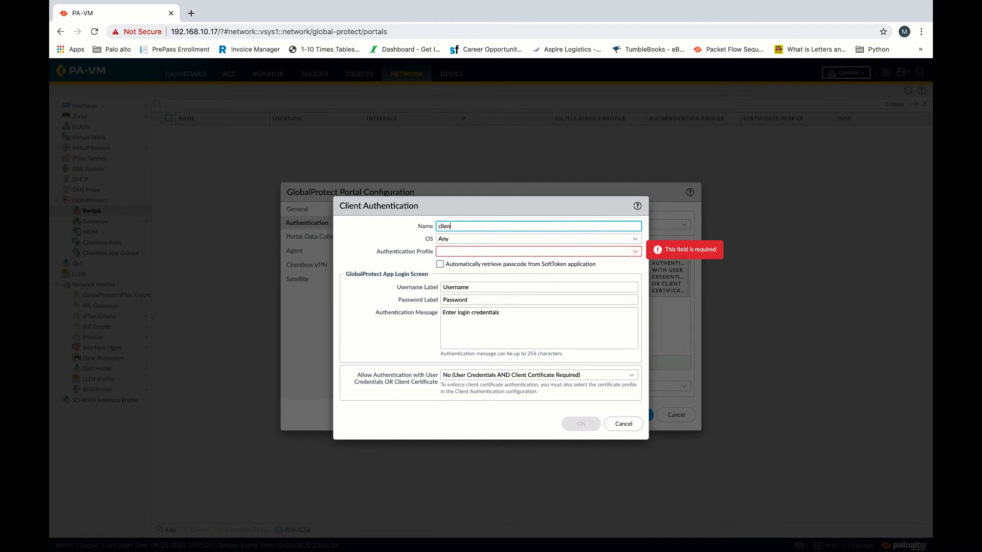
pyautogui.write('clinent')
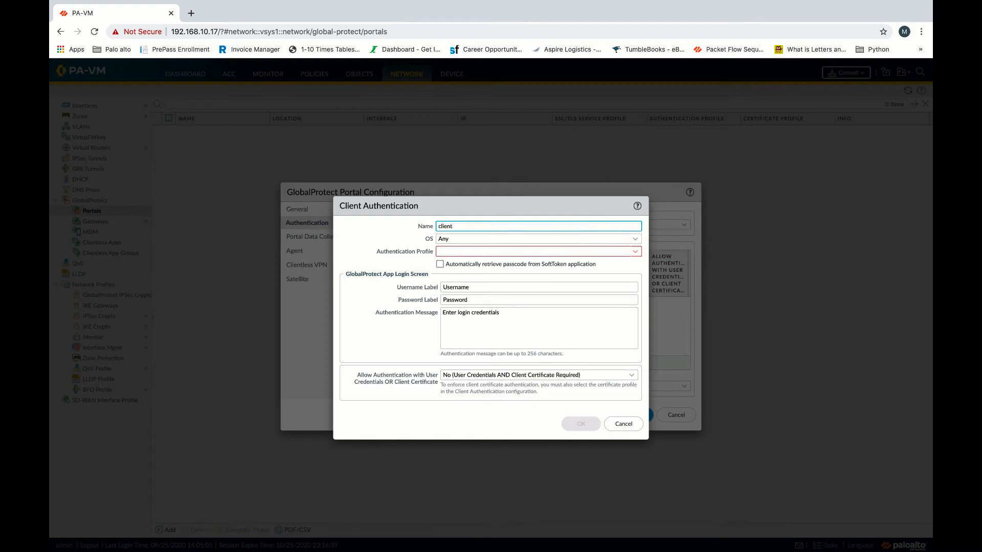
pyautogui.write('gp_client-auth')
pyautogui.click(634, 251)
pyautogui.click(481, 265)
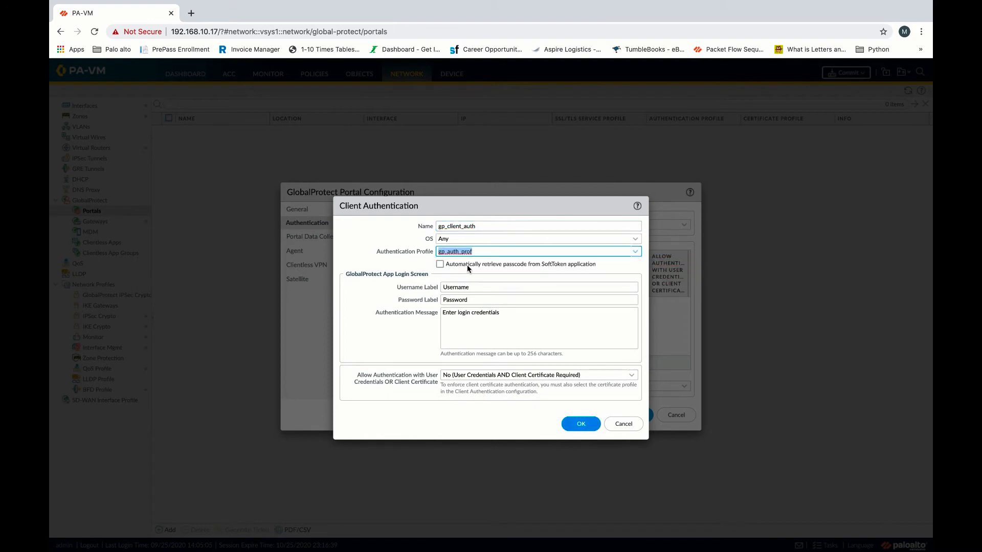
pyautogui.click(579, 425)
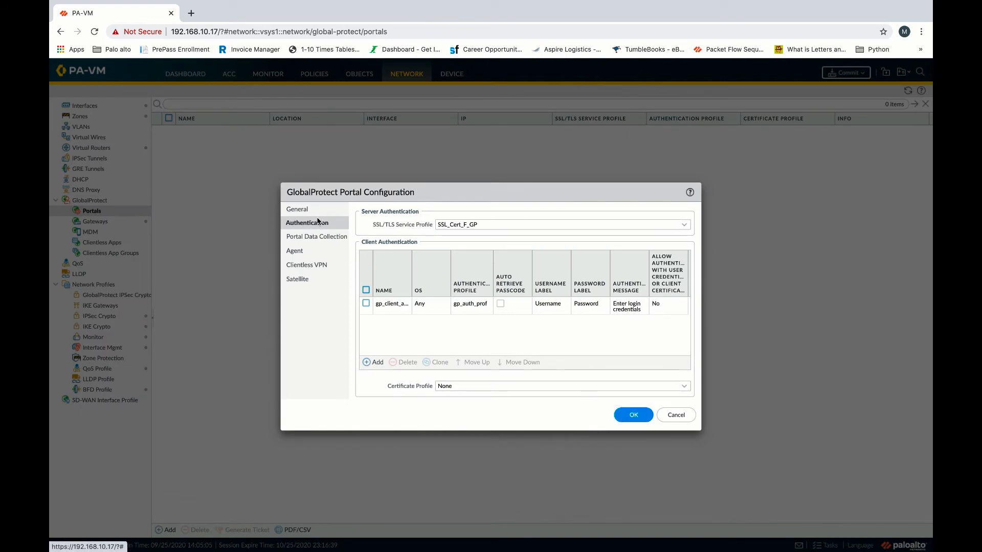
# Add a portal agent configuration named gp_config_for_client.
pyautogui.click(298, 251)
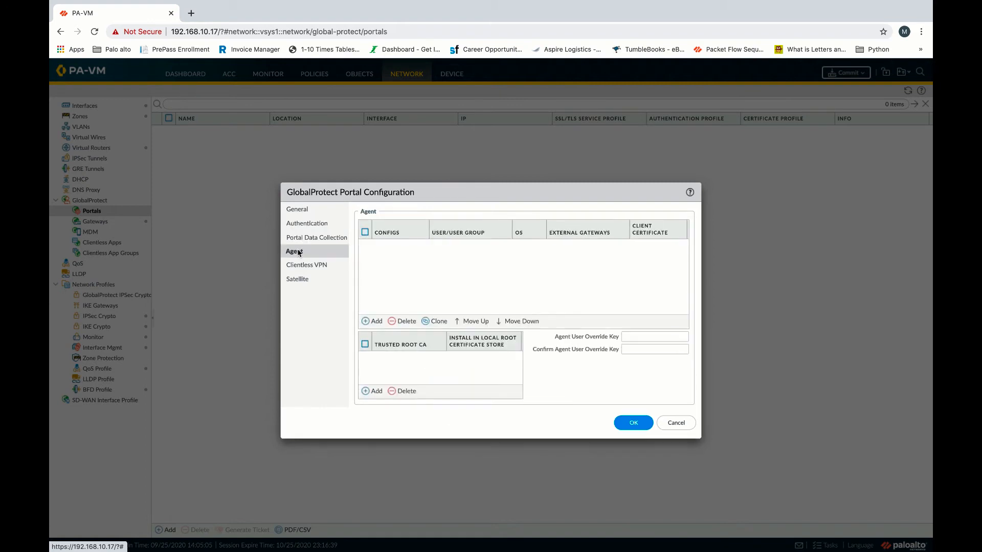
pyautogui.click(372, 321)
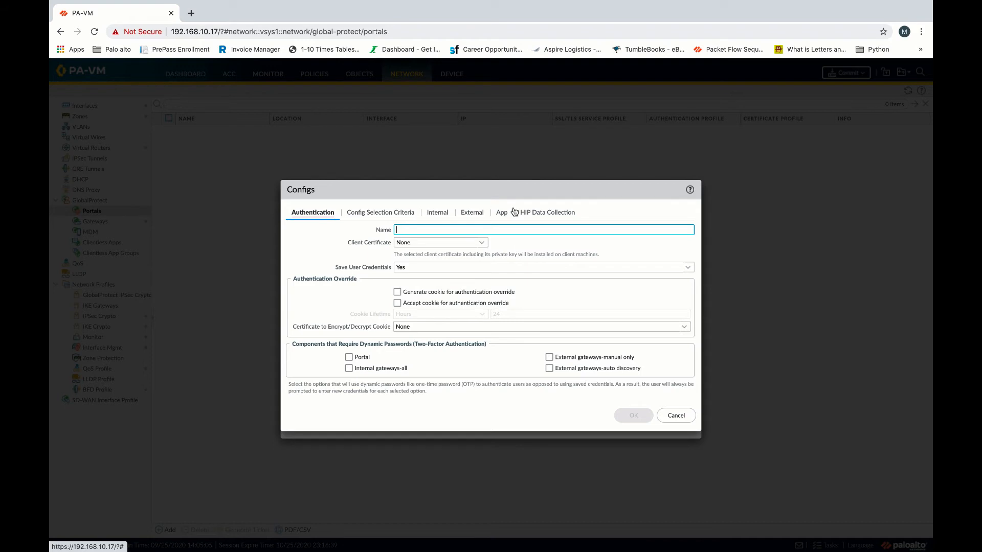
pyautogui.click(431, 229)
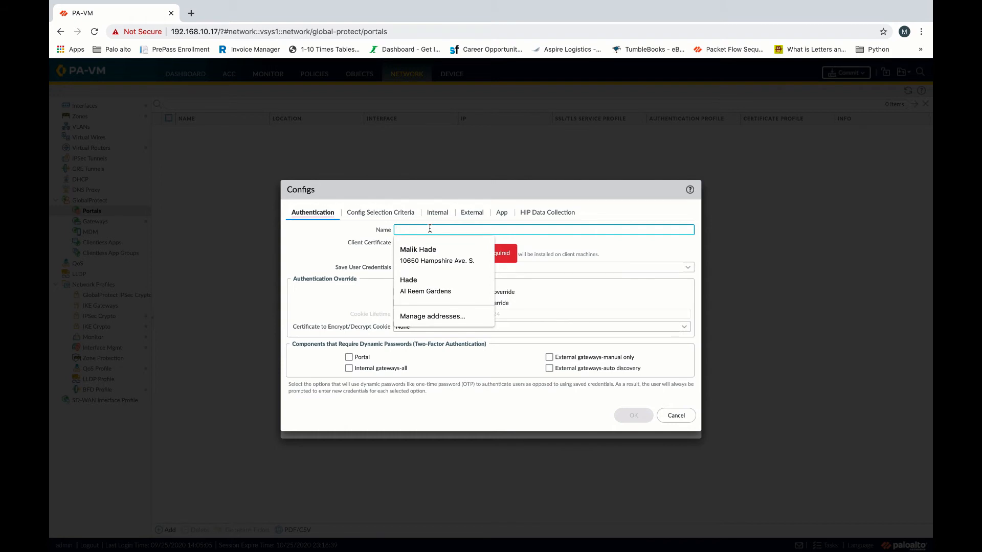
pyautogui.write('g')
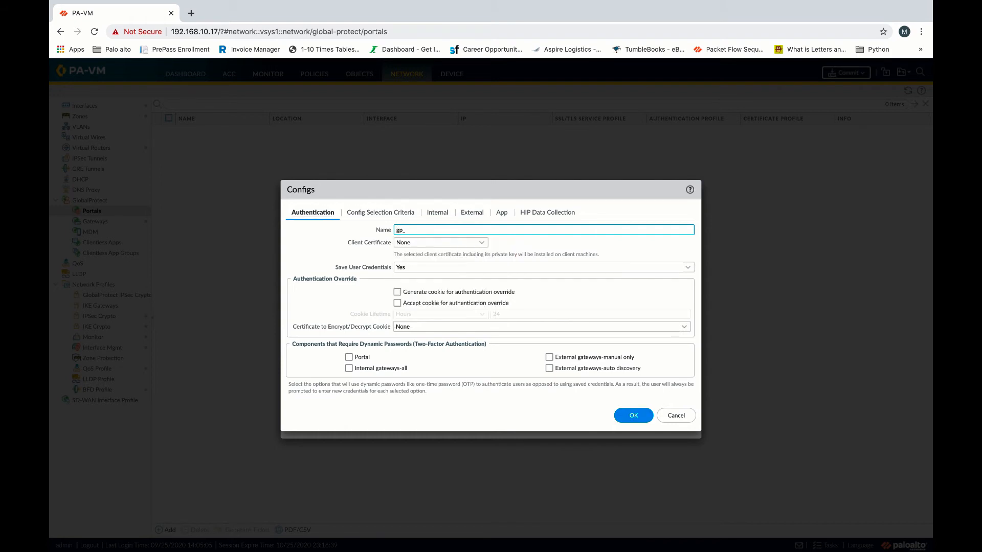
pyautogui.write('p_config_for_client')
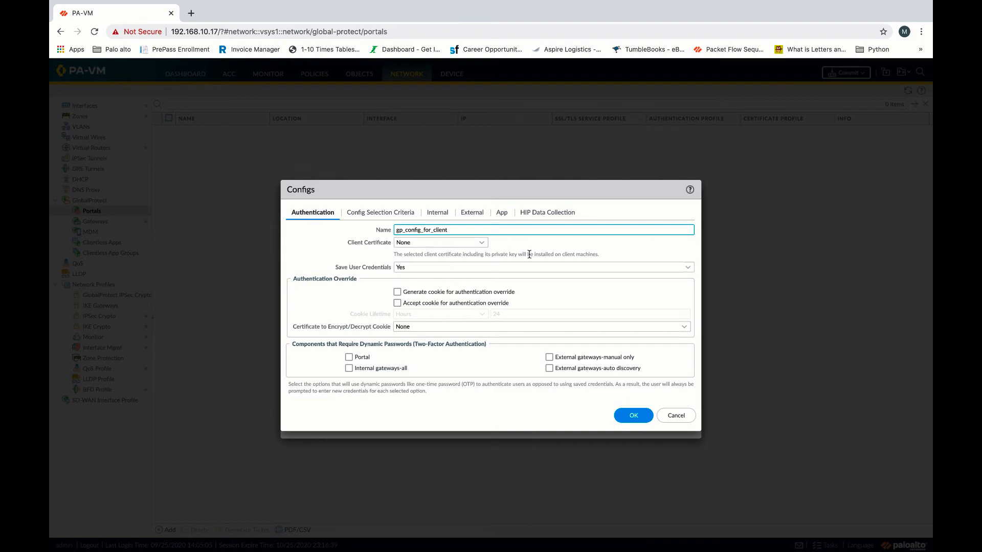
pyautogui.click(472, 213)
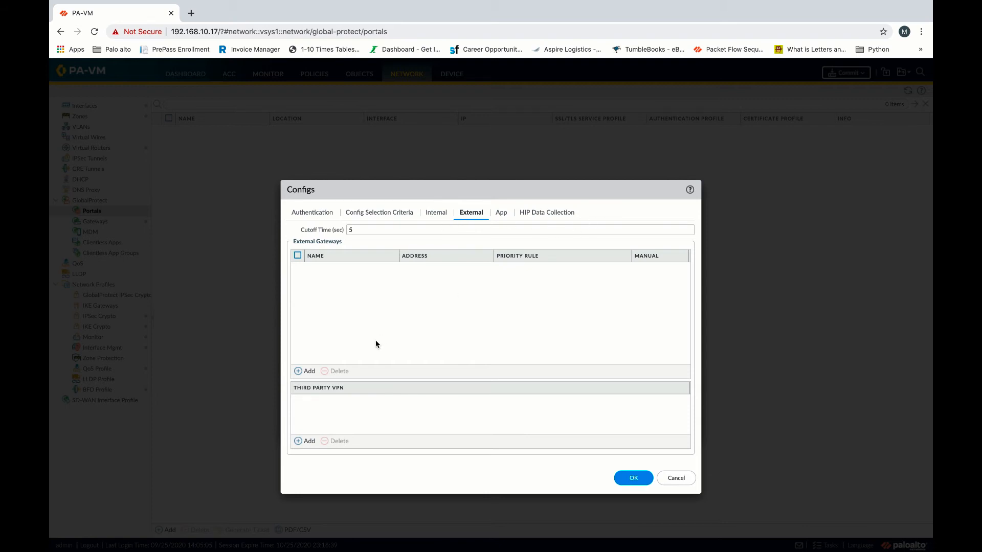
# Add an external gateway named ex_gw with IPv4 address 209.165.10.1.
pyautogui.click(303, 371)
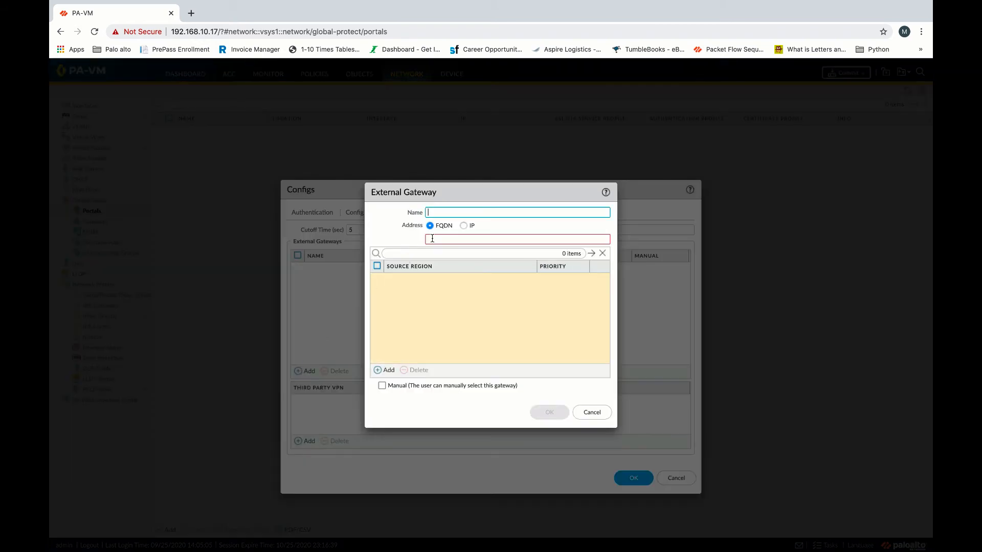
pyautogui.write('20')
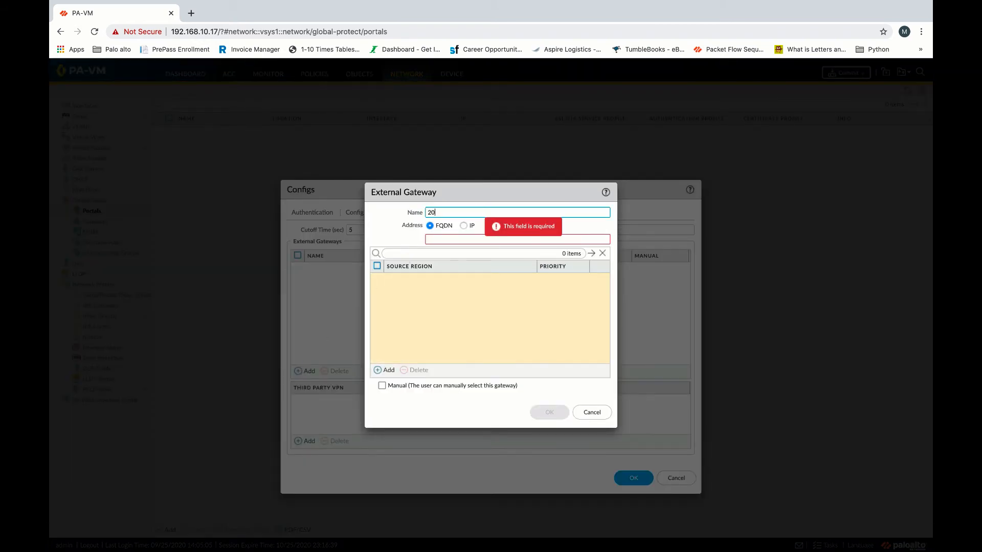
pyautogui.write('9.165.10.1')
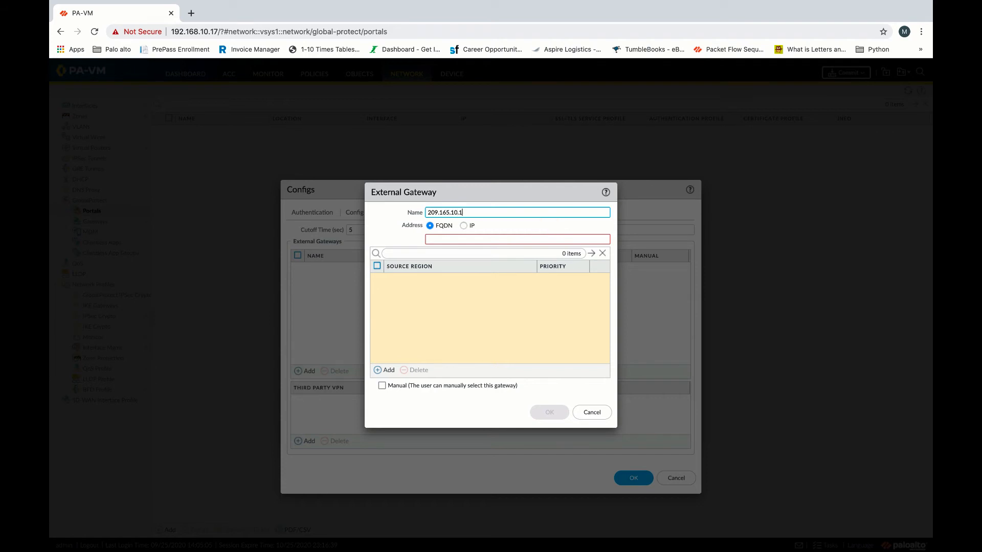
pyautogui.click(464, 226)
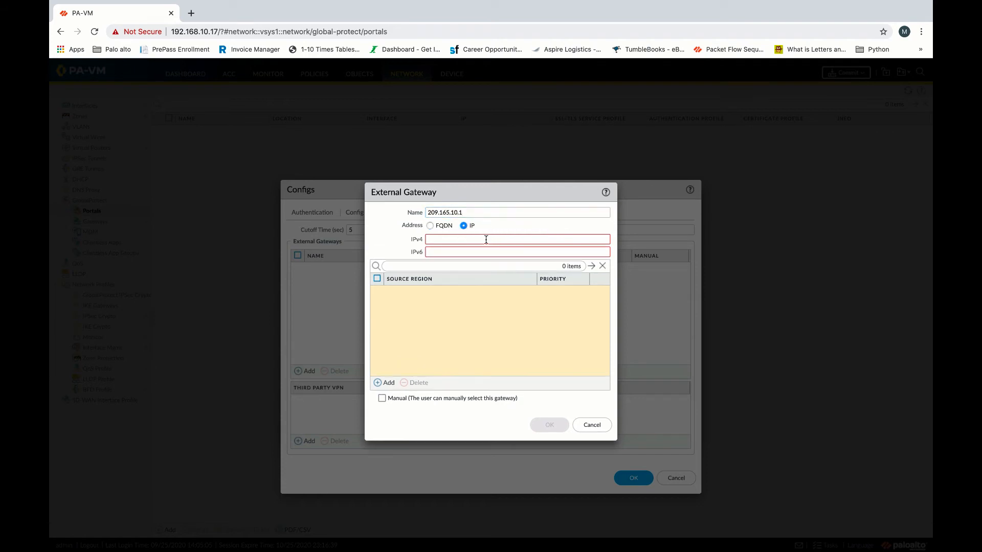
pyautogui.moveTo(475, 212); pyautogui.dragTo(368, 204)
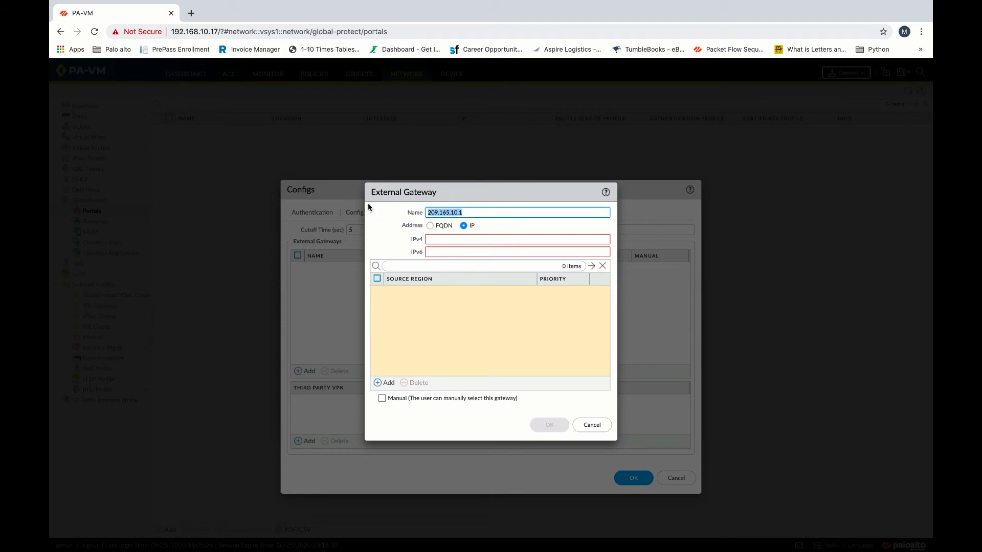
pyautogui.write('Ex')
pyautogui.press('BackSpace')
pyautogui.write('x_gw')
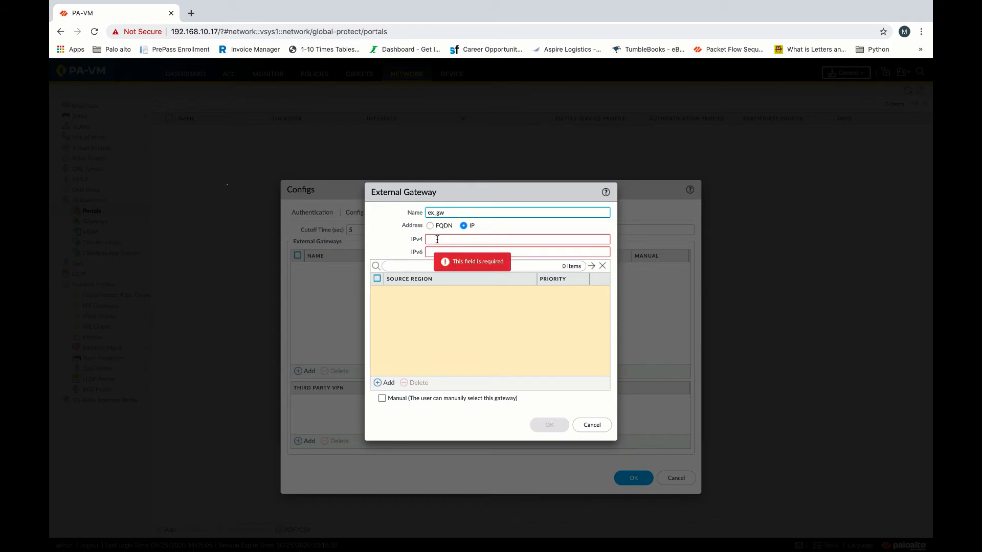
pyautogui.click(438, 239)
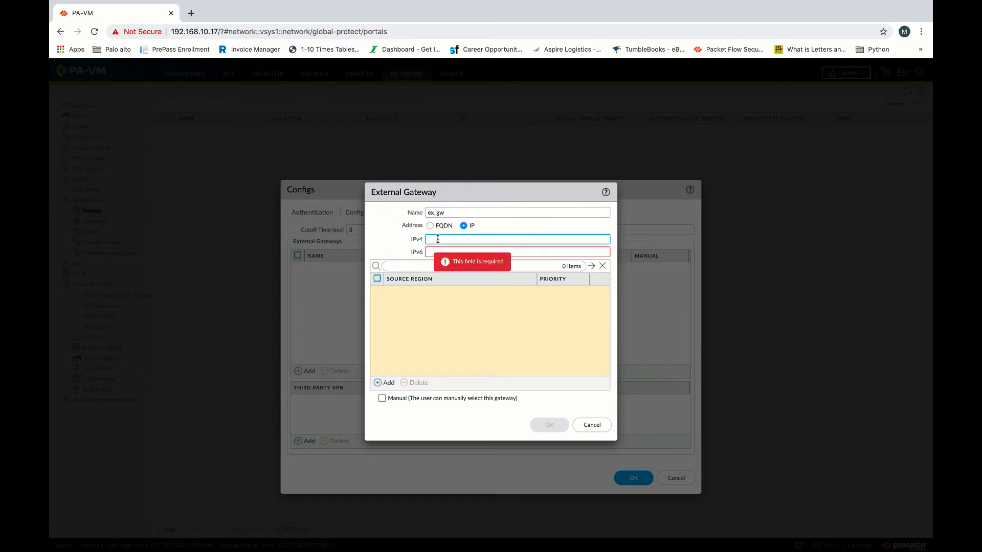
pyautogui.write('20')
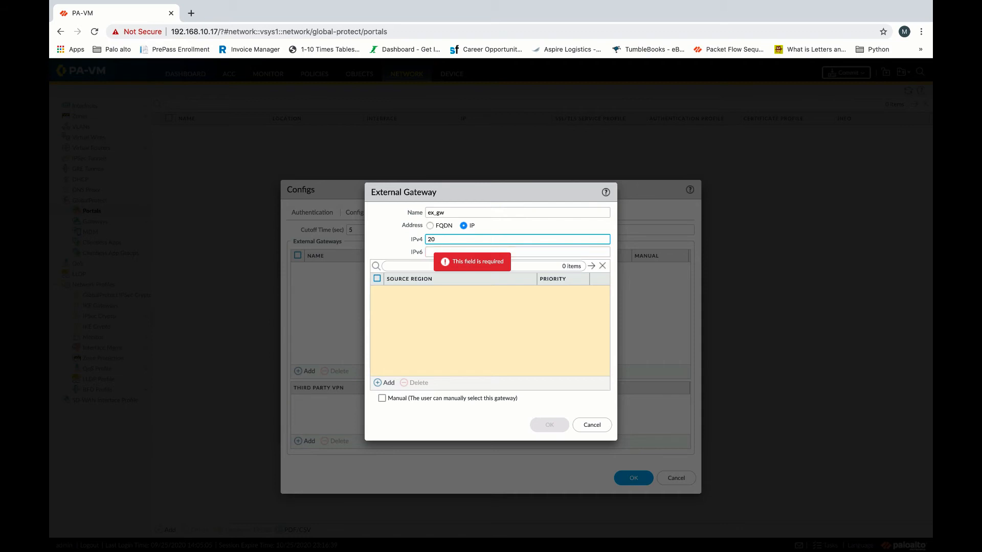
pyautogui.write('9.16')
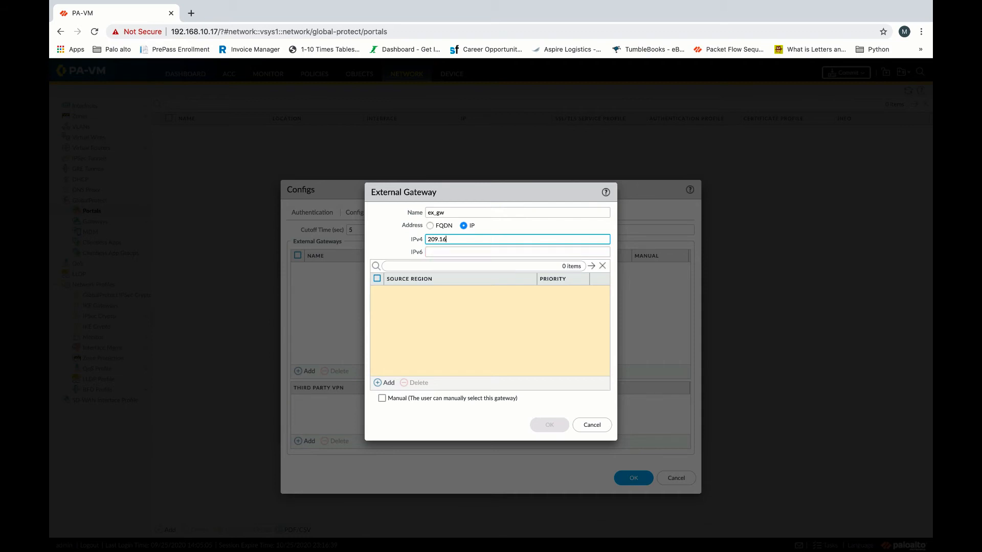
pyautogui.write('5.10.1')
pyautogui.hotkey('ctrl', 'Right')
pyautogui.hotkey('ctrl', 'Right')
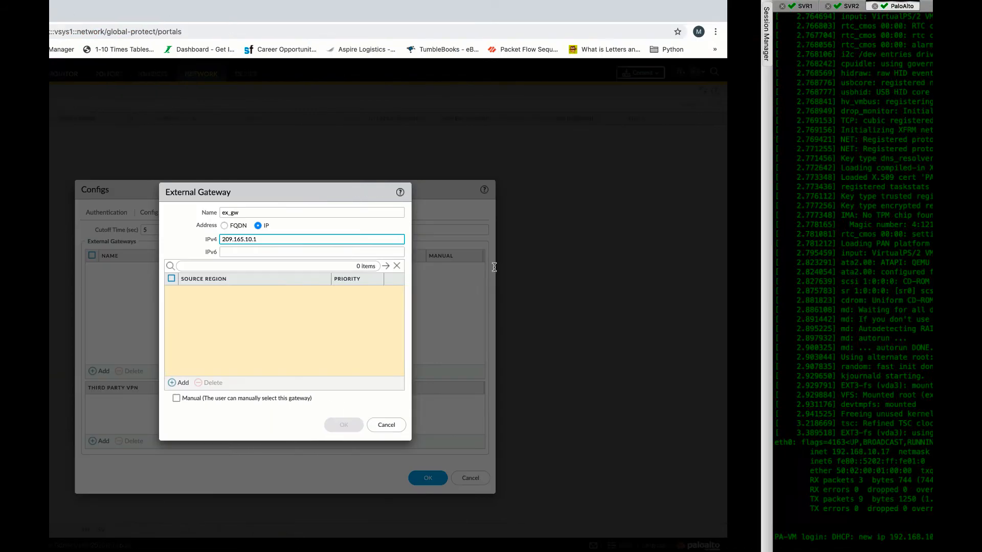
pyautogui.hotkey('ctrl', 'Left')
pyautogui.hotkey('ctrl', 'Left')
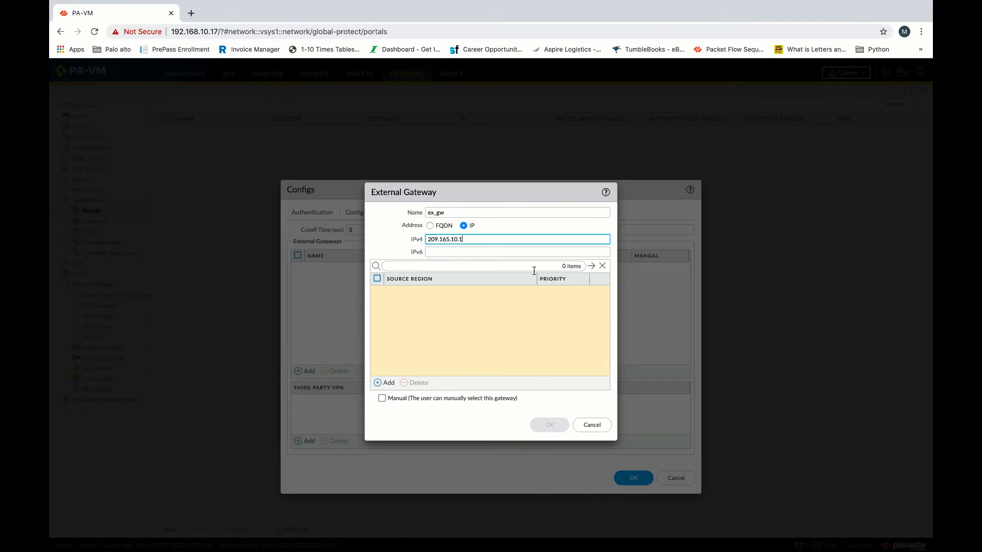
# Give ex_gw a source region Any at Highest priority and save it.
pyautogui.click(381, 383)
pyautogui.click(402, 308)
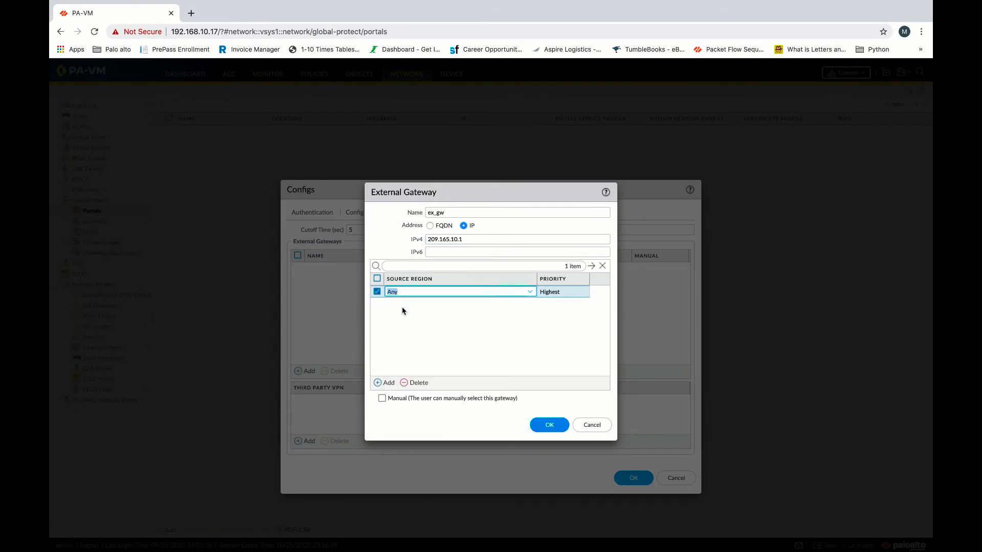
pyautogui.click(535, 199)
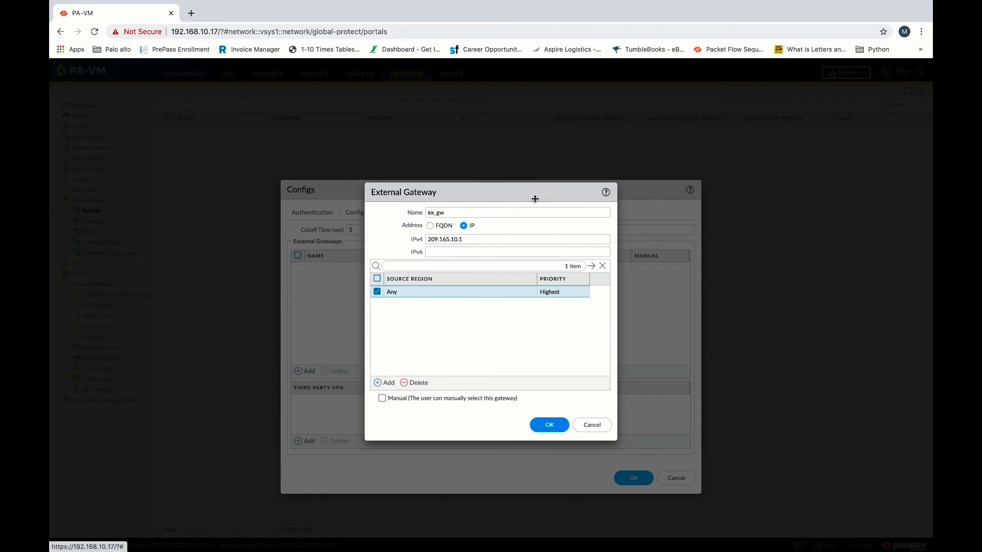
pyautogui.click(550, 427)
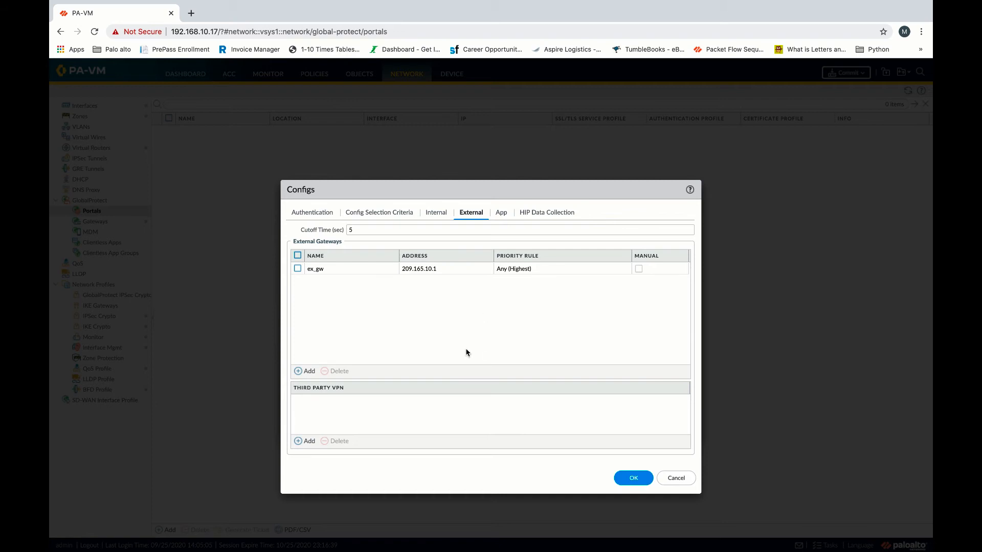
# In the App settings, set Connect Method to On-demand (Manual user initiated connection).
pyautogui.click(502, 213)
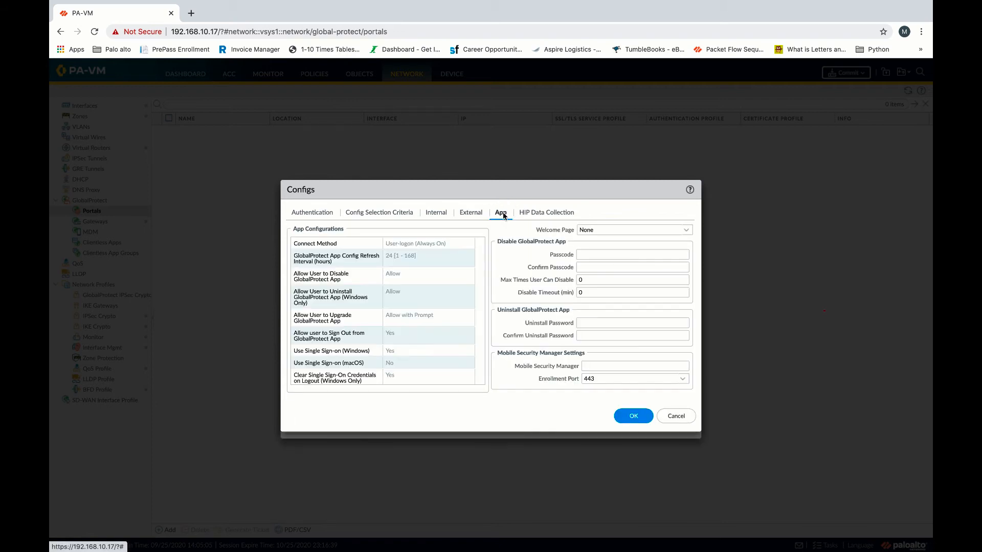
pyautogui.click(432, 245)
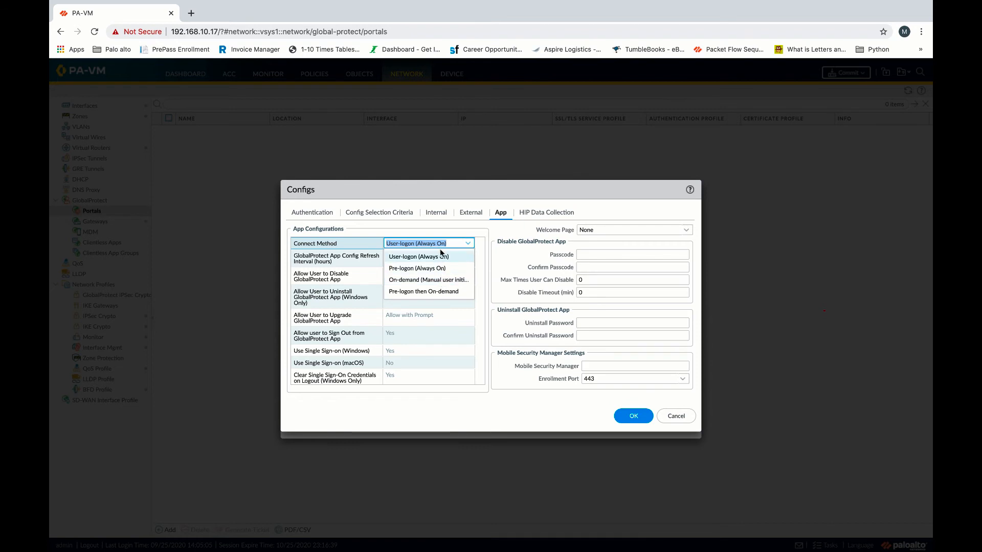
pyautogui.click(454, 285)
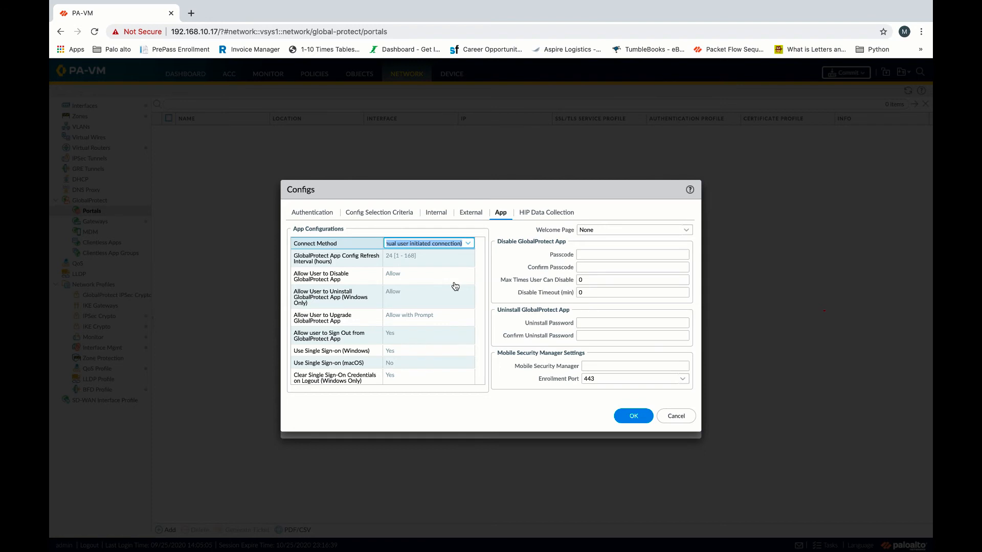
pyautogui.click(632, 209)
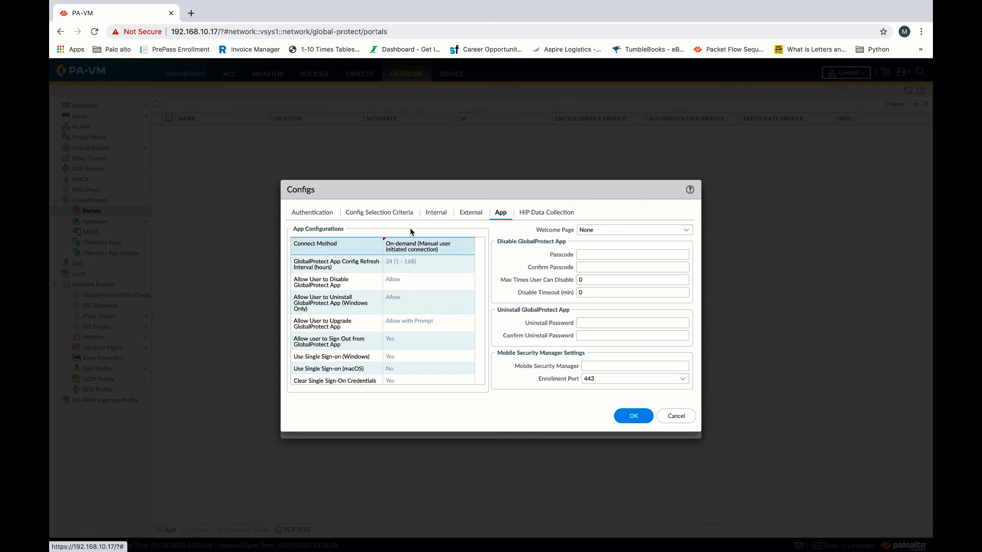
# Review the authentication, internal and external gateway settings, then save the client config.
pyautogui.click(316, 215)
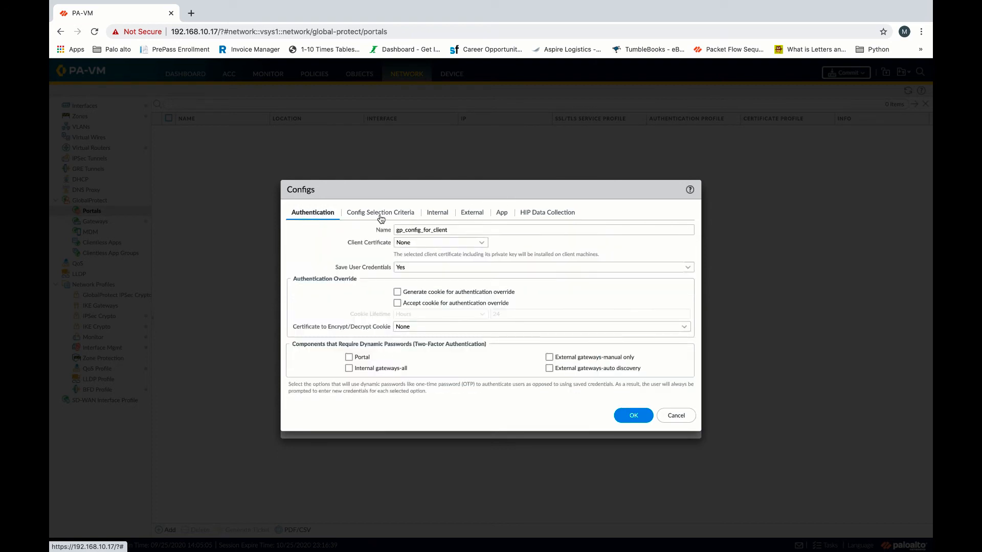
pyautogui.click(441, 214)
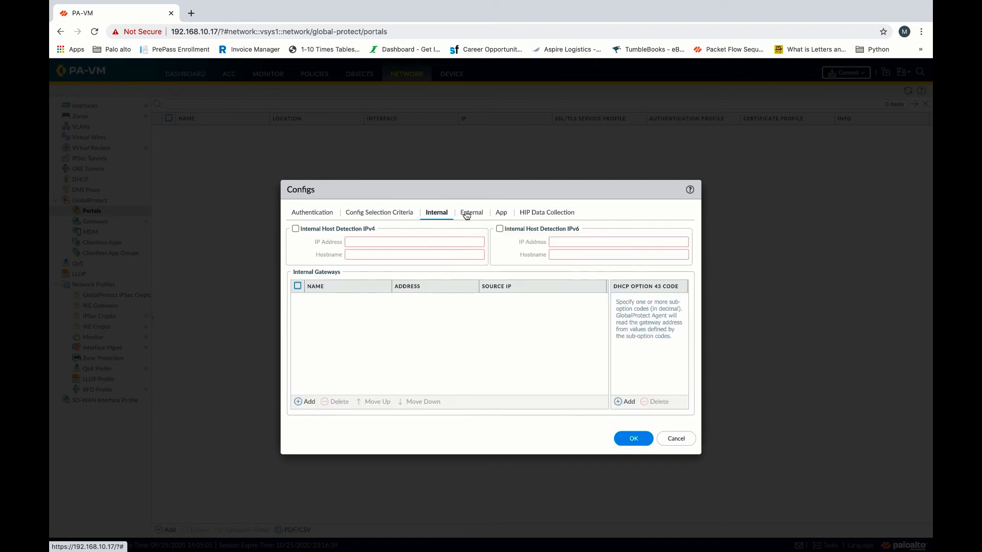
pyautogui.click(467, 214)
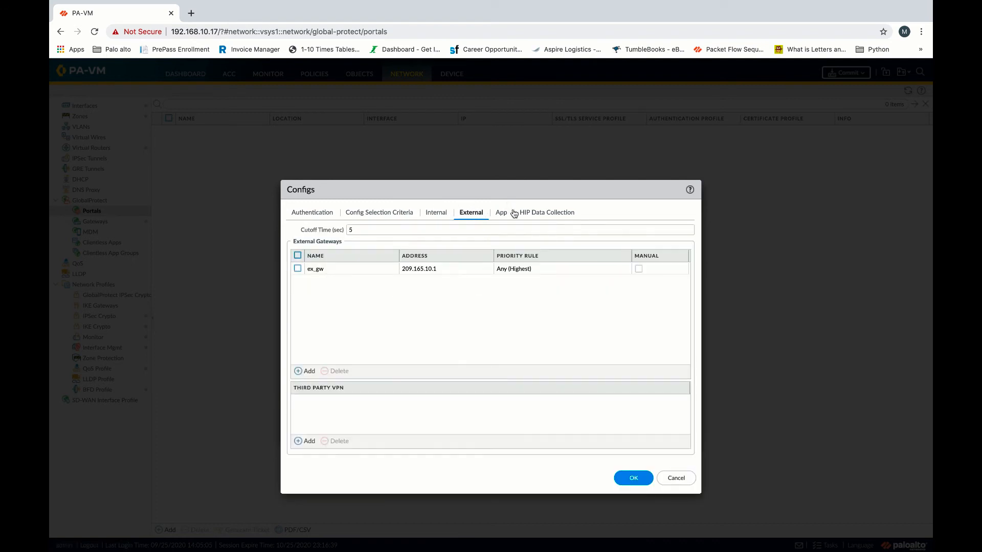
pyautogui.click(633, 480)
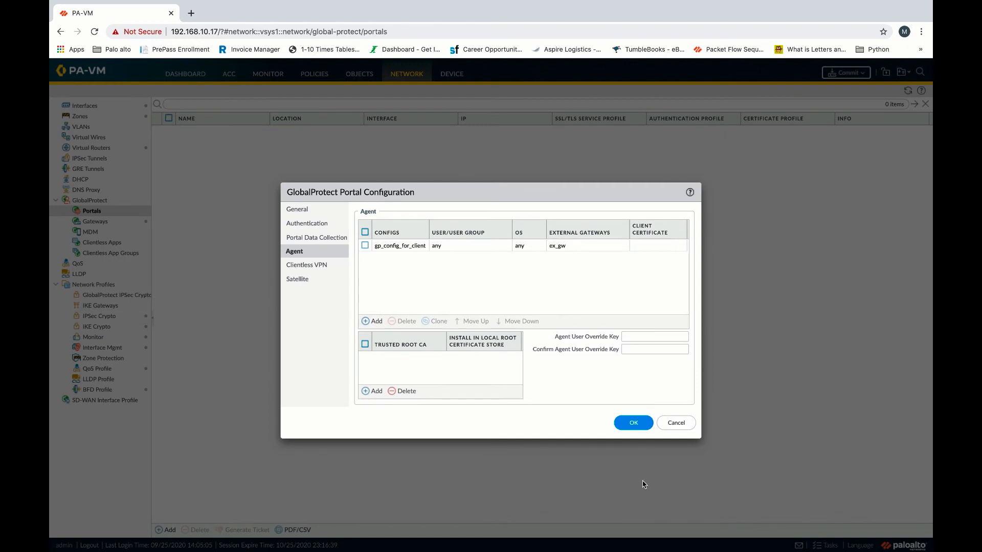
# Add GlobalProtect as a trusted root CA and save the gp_portal portal.
pyautogui.click(374, 391)
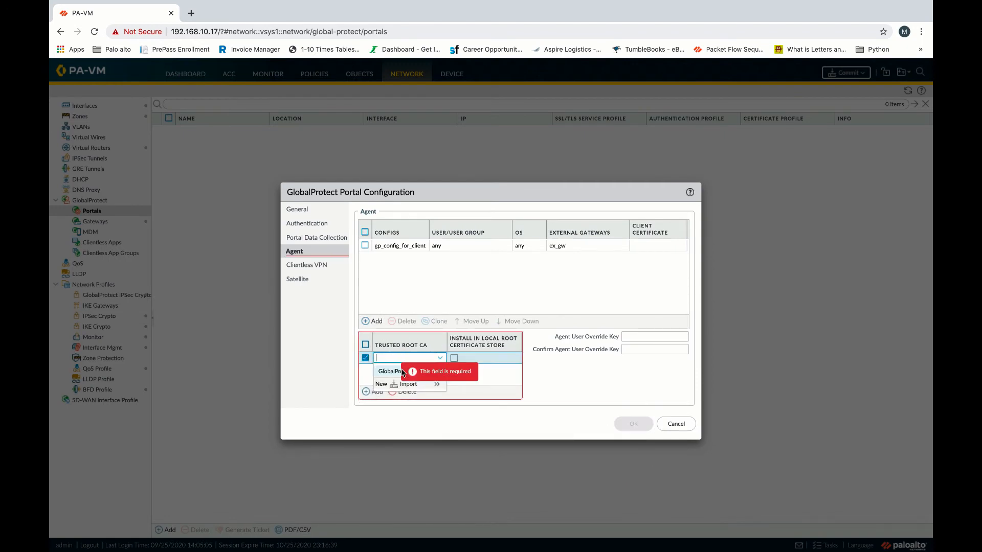
pyautogui.click(395, 372)
pyautogui.click(552, 390)
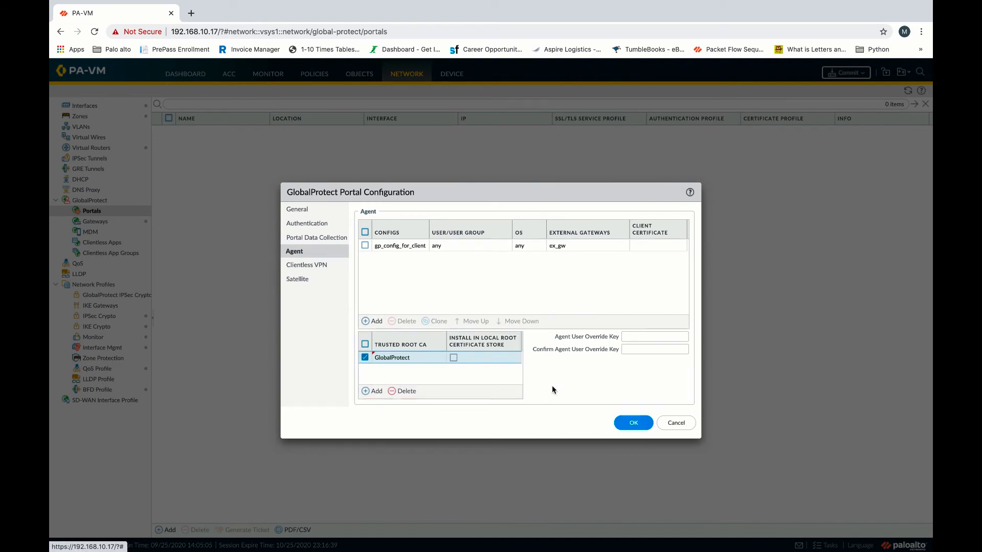
pyautogui.click(631, 422)
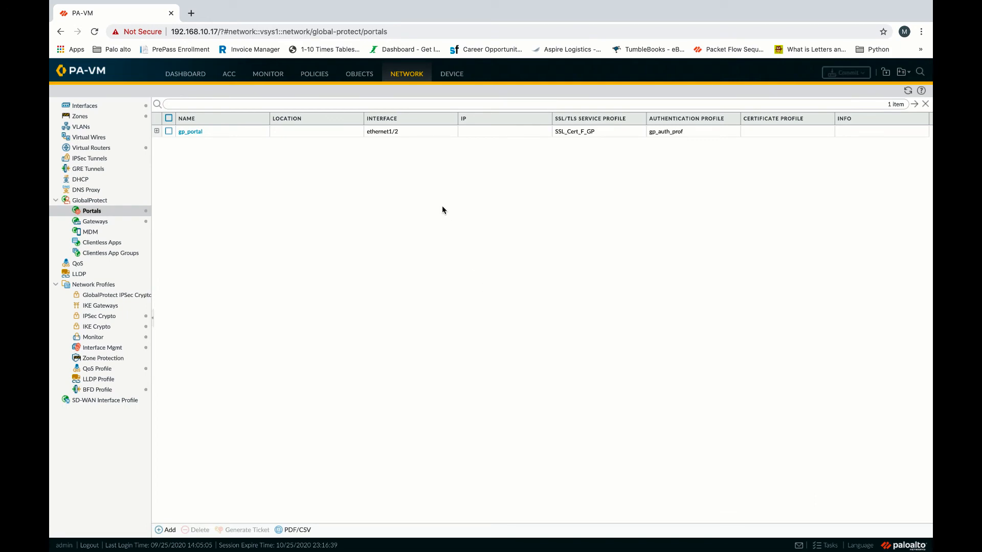
# Check the GlobalProtect Client versions under Device, then show the Security policy rules.
pyautogui.click(452, 74)
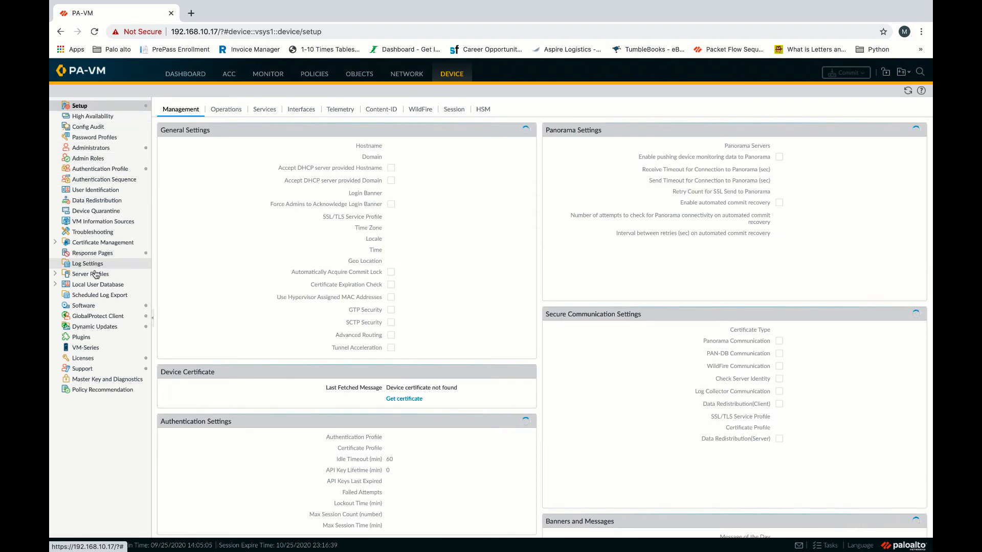
pyautogui.click(103, 317)
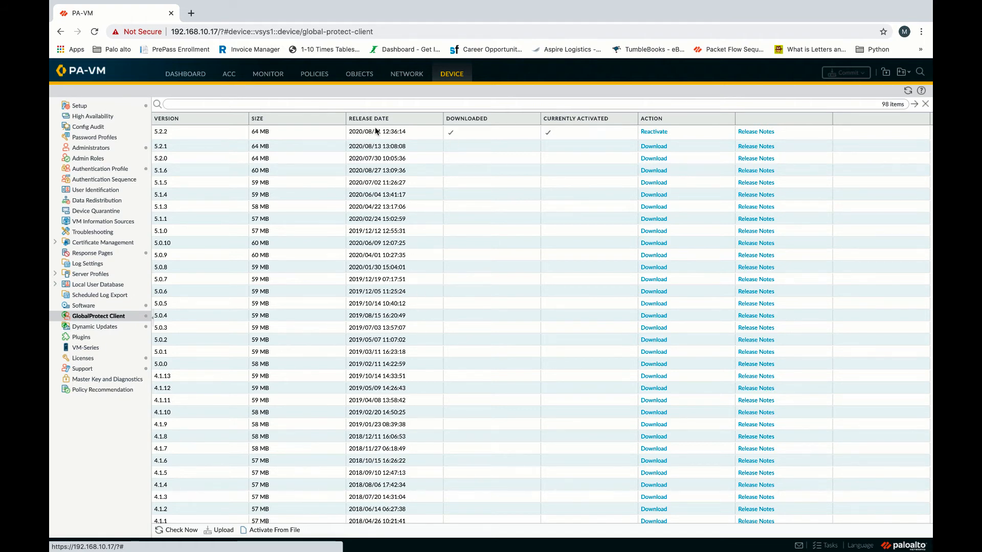
pyautogui.click(315, 74)
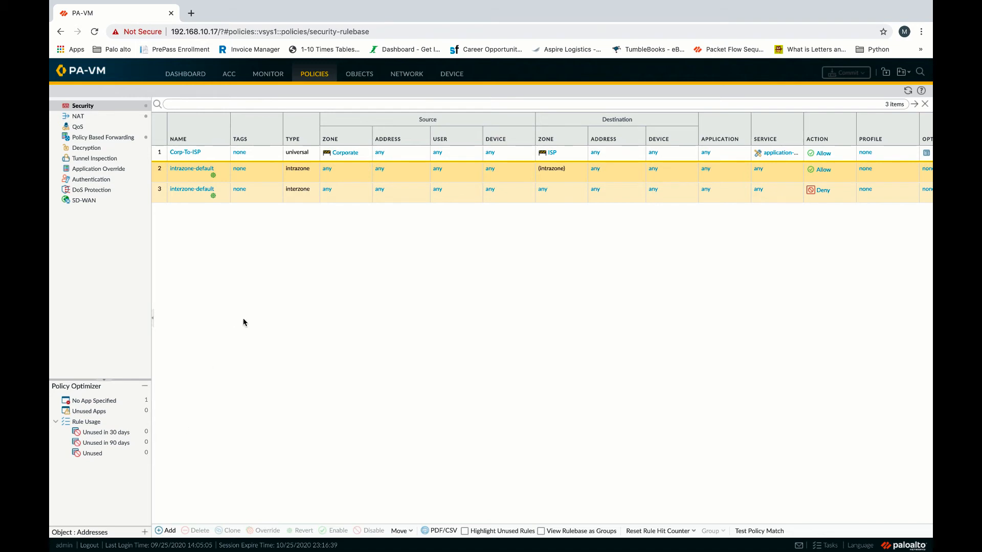
# Start a new security rule named gp_vpn_to_corporate.
pyautogui.click(168, 531)
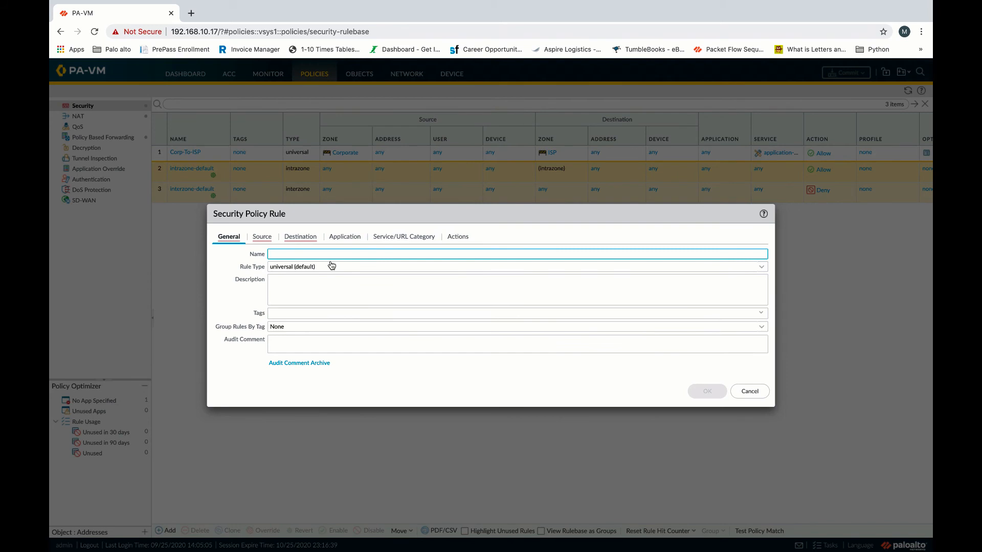
pyautogui.write('GP_VPN')
pyautogui.press('BackSpace')
pyautogui.press('BackSpace')
pyautogui.press('BackSpace')
pyautogui.press('BackSpace')
pyautogui.press('BackSpace')
pyautogui.write('p_vpn_to_INtC')
pyautogui.press('BackSpace')
pyautogui.write('corporate')
# Set the rule's source zone to GP_VPN and destination zone to Corporate, and save it.
pyautogui.click(264, 238)
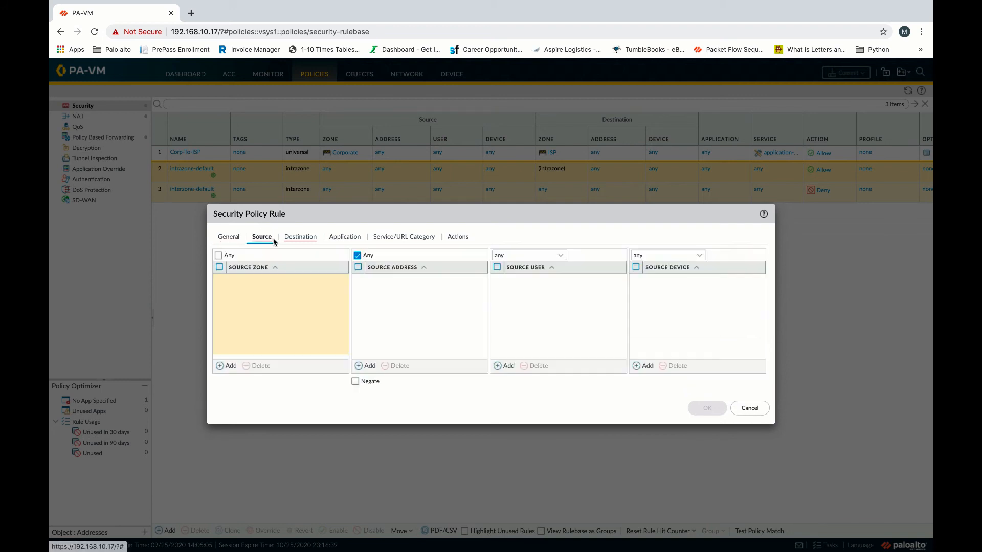
pyautogui.click(239, 364)
pyautogui.click(267, 305)
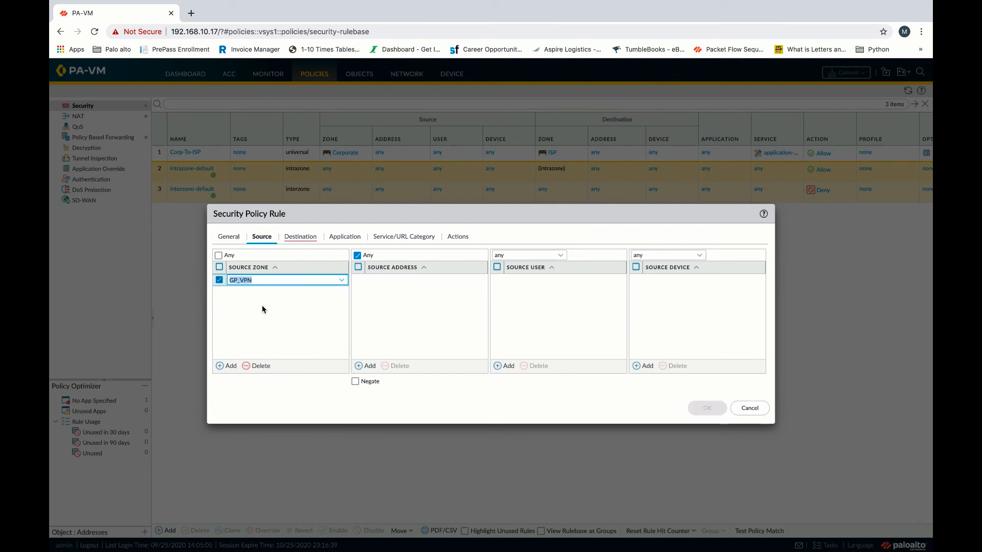
pyautogui.click(303, 238)
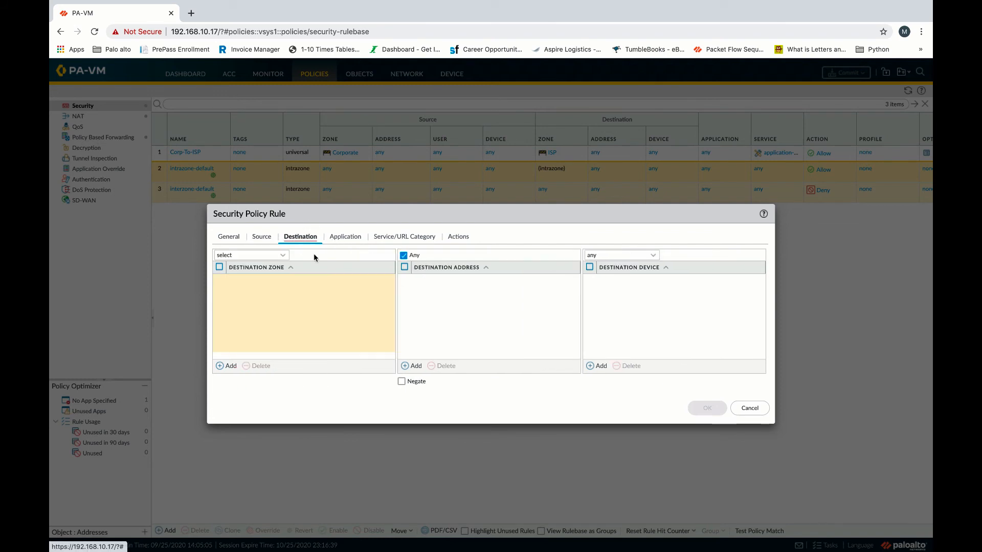
pyautogui.click(231, 366)
pyautogui.click(268, 291)
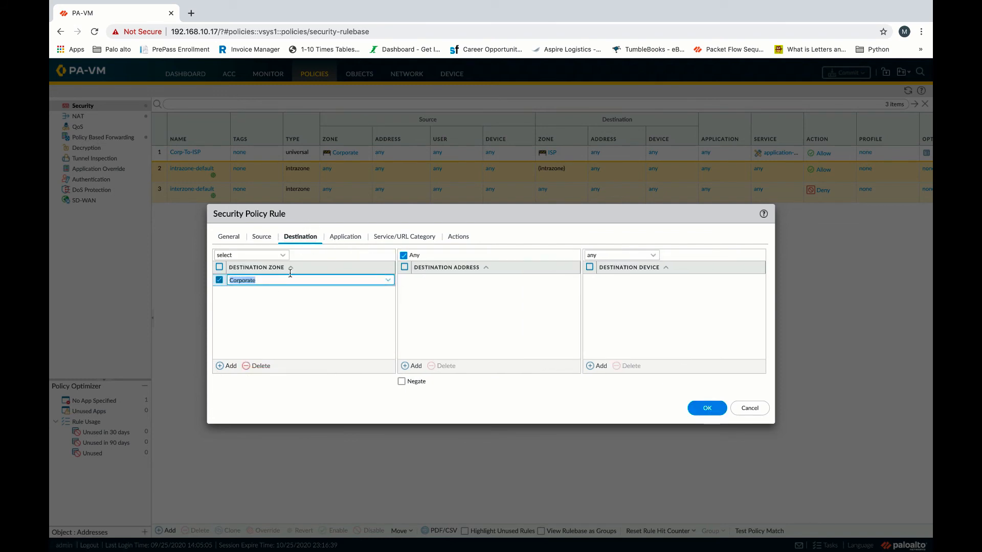
pyautogui.click(465, 244)
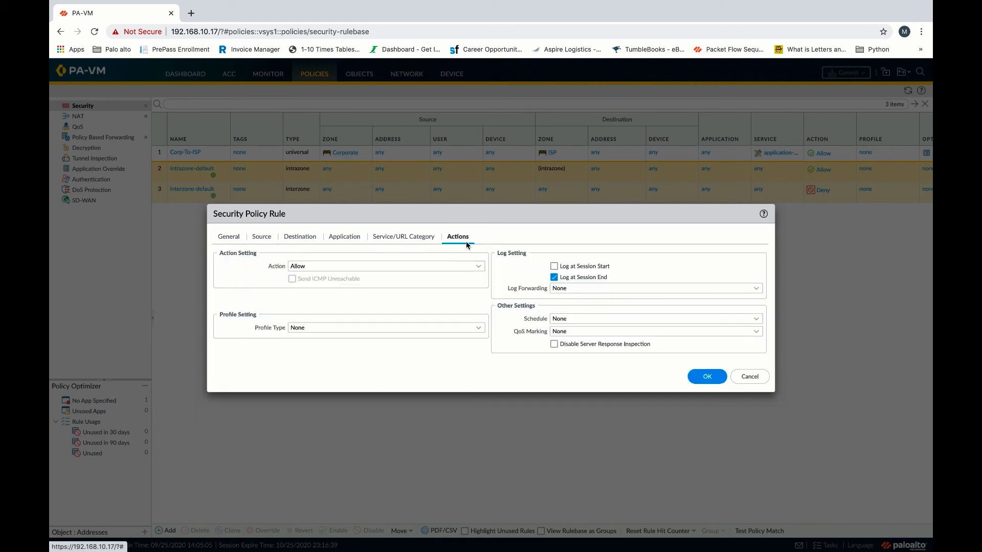
pyautogui.click(708, 377)
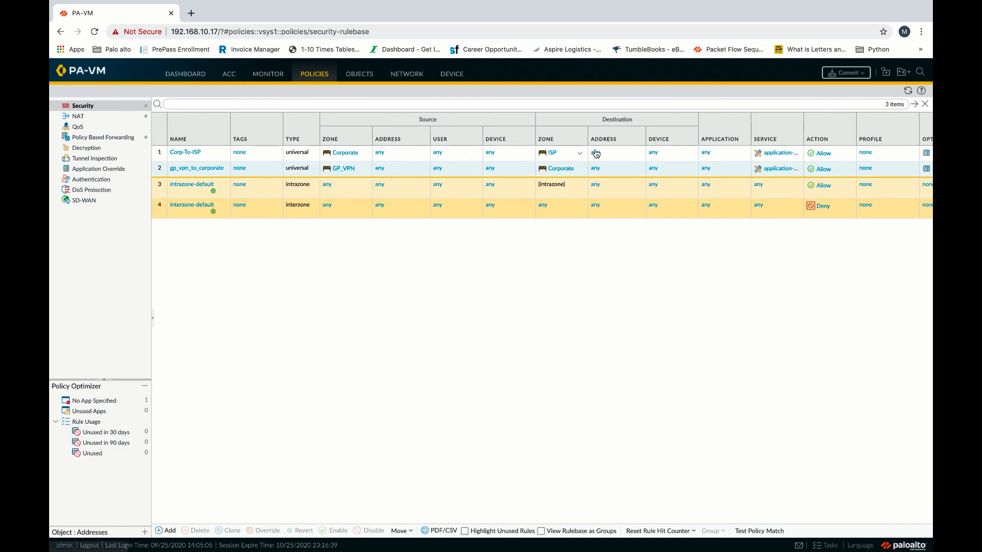
# Add GP_VPN as a source zone of Corp-To-ISP, then show the NAT rules.
pyautogui.click(180, 154)
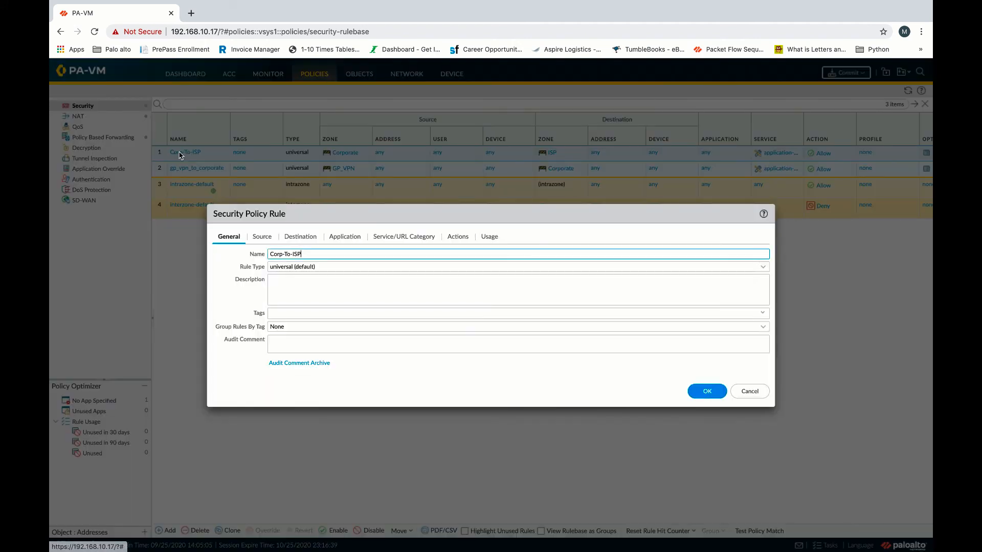
pyautogui.click(260, 239)
pyautogui.click(228, 371)
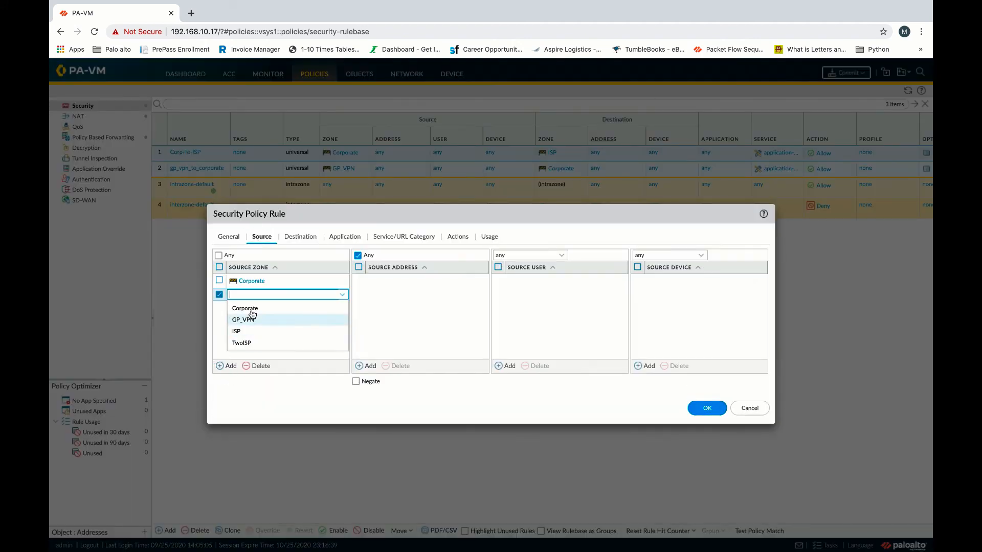
pyautogui.click(266, 322)
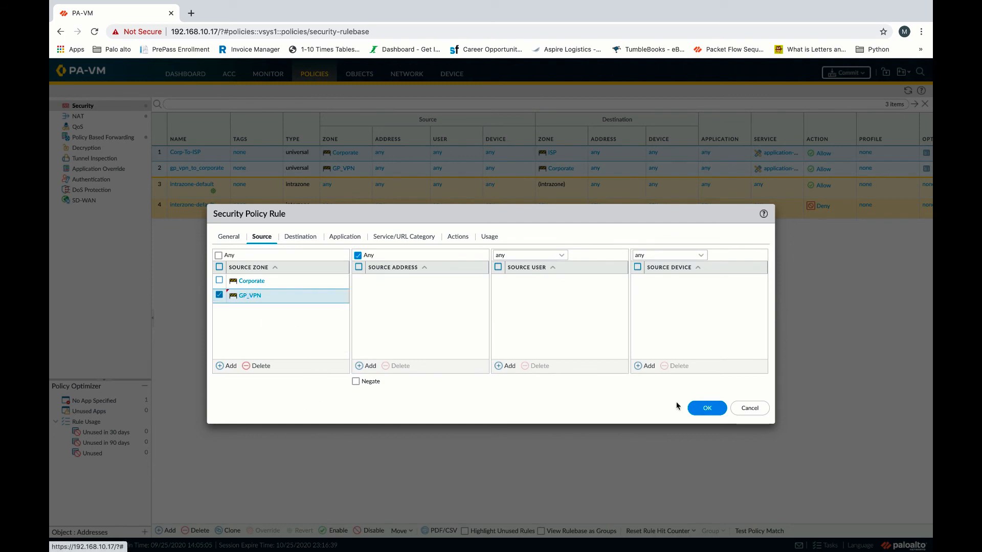
pyautogui.click(704, 407)
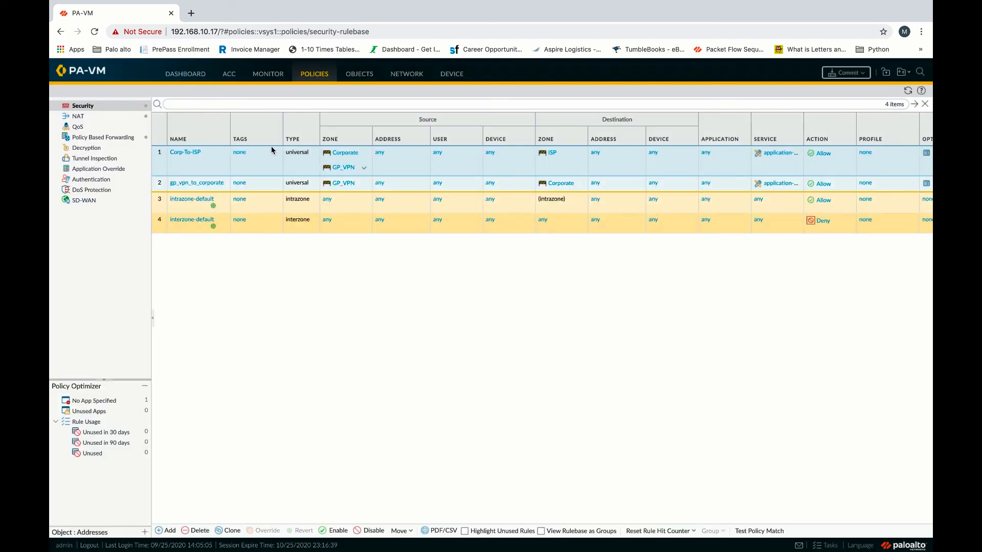
pyautogui.click(74, 123)
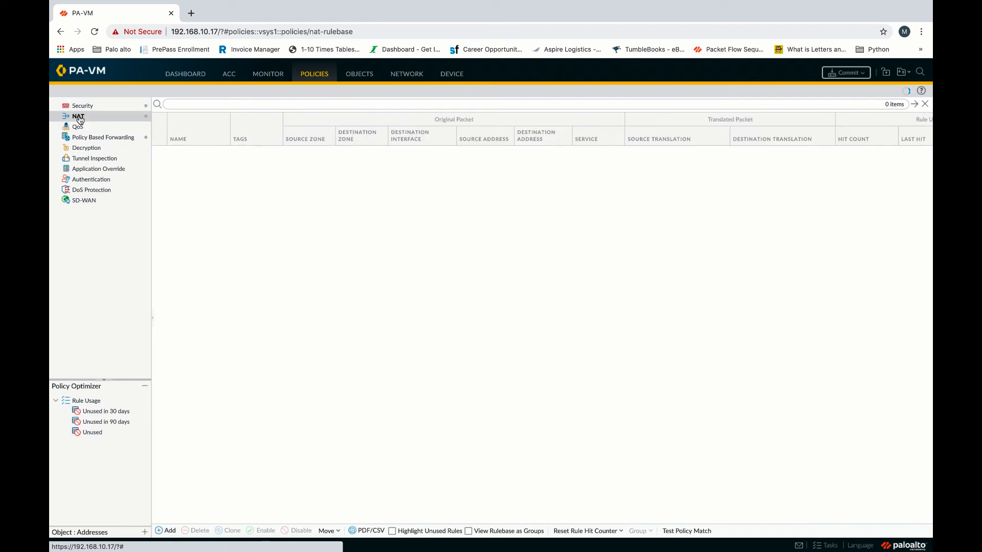
# Add GP_VPN as a source zone in the NAT for Primary ISP rule's original packet settings.
pyautogui.click(182, 153)
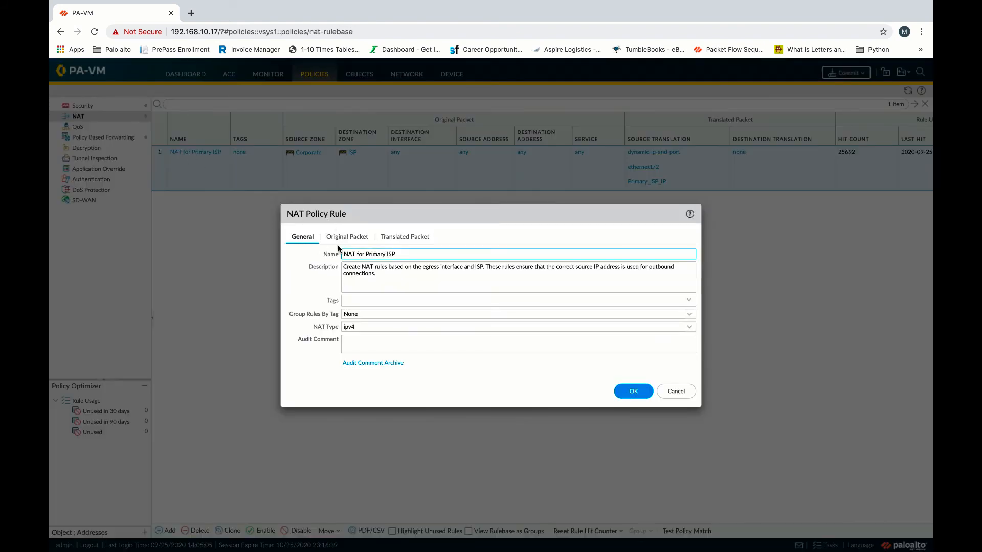
pyautogui.click(353, 240)
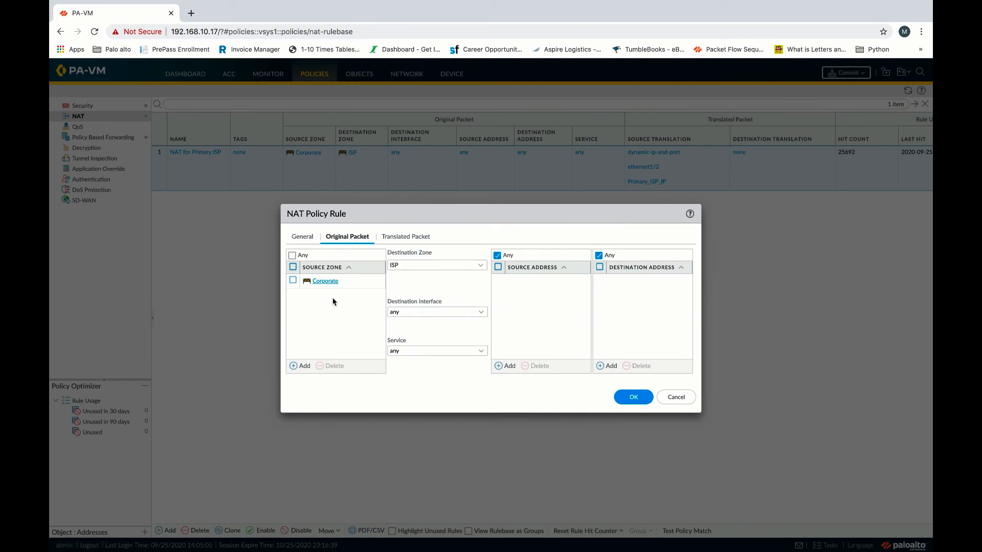
pyautogui.click(303, 366)
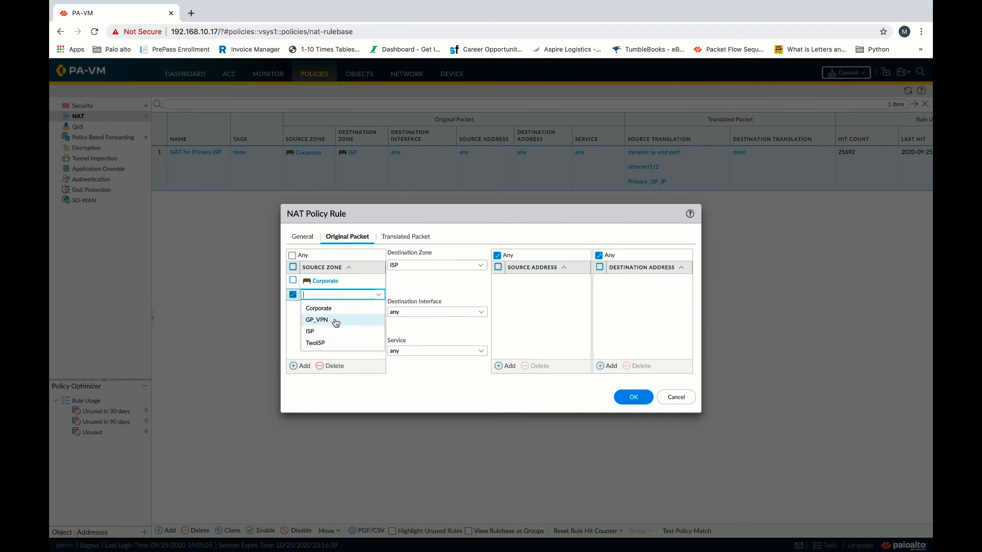
pyautogui.click(334, 319)
pyautogui.click(639, 398)
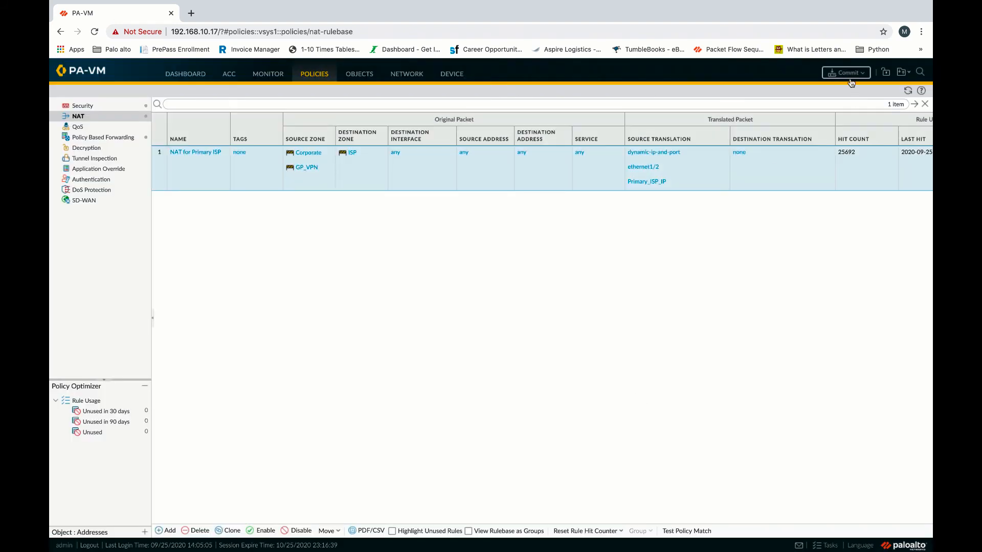
# Commit all configuration changes and close the successful commit result.
pyautogui.click(846, 72)
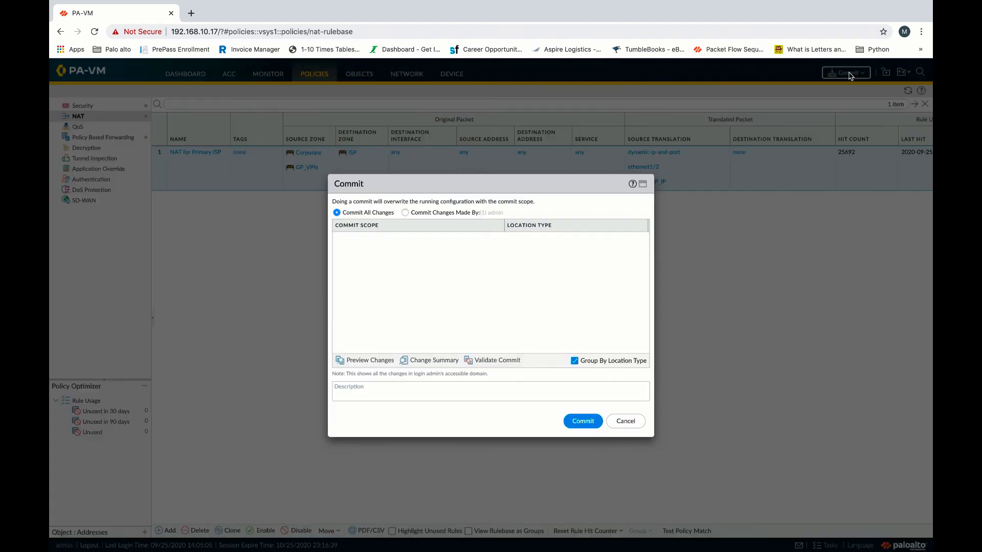
pyautogui.click(587, 422)
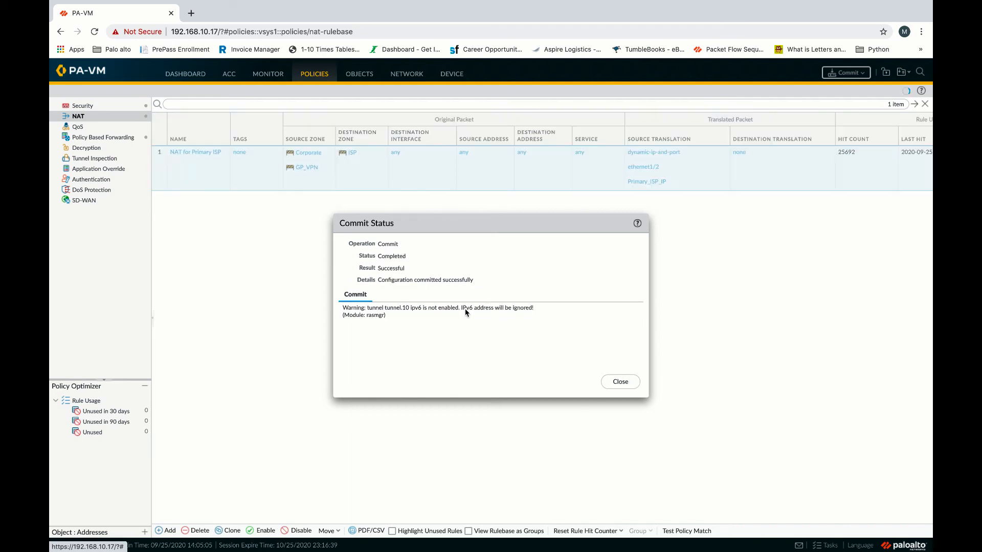
pyautogui.click(629, 384)
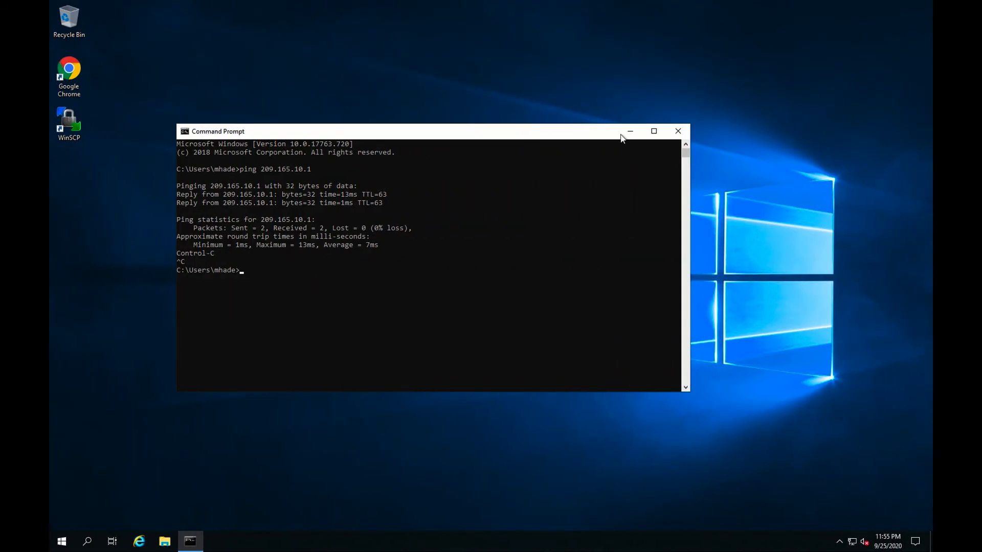
pyautogui.click(677, 131)
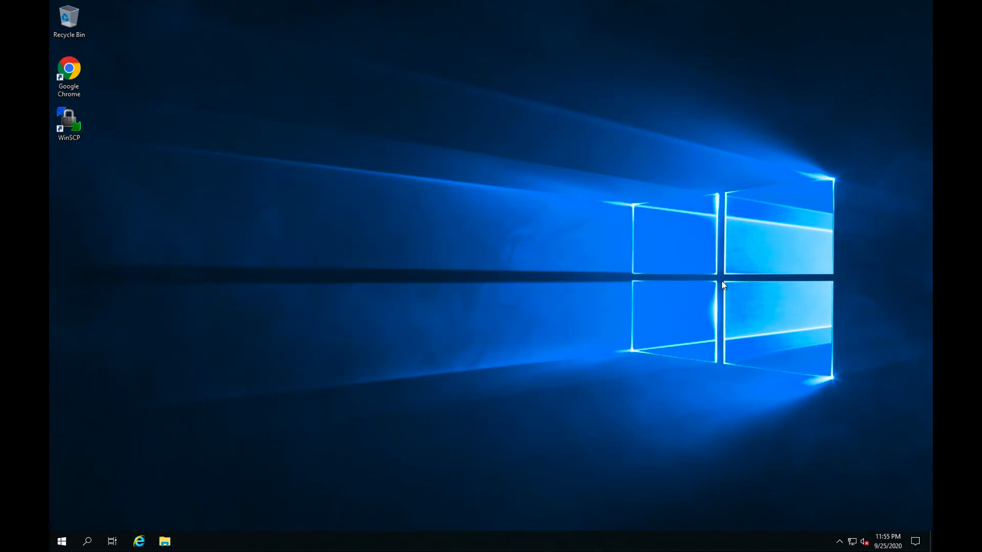
pyautogui.click(839, 542)
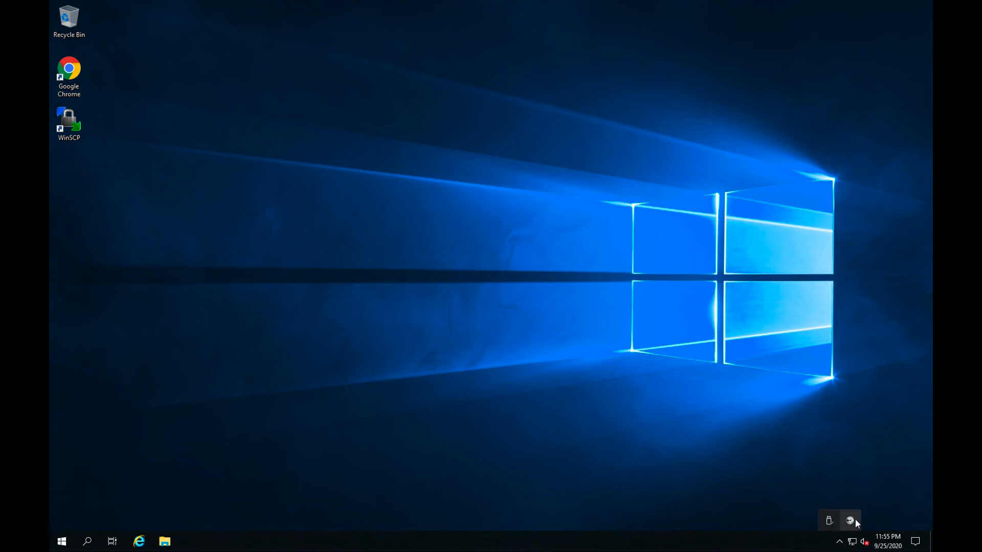
pyautogui.click(750, 403)
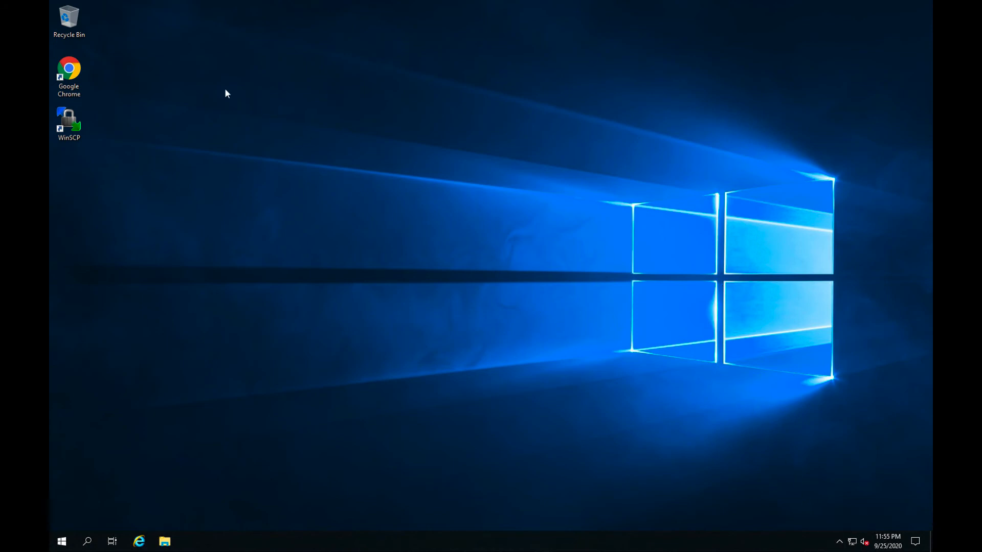
pyautogui.doubleClick(69, 72)
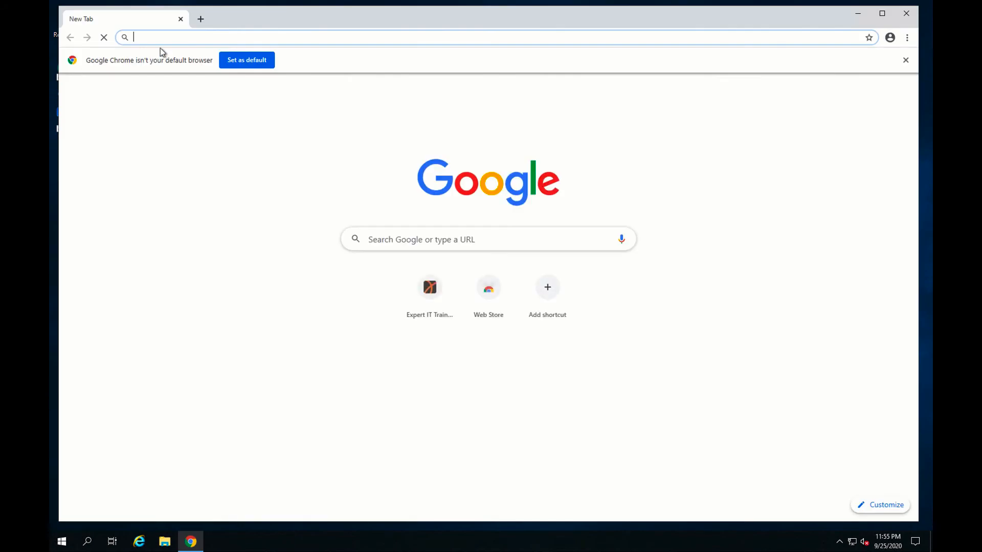
pyautogui.click(173, 37)
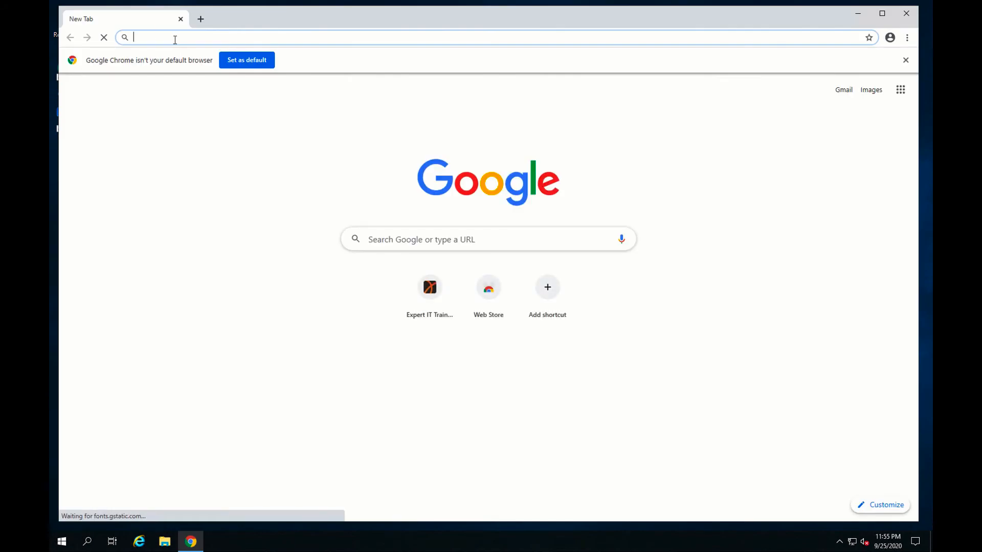
pyautogui.write('http')
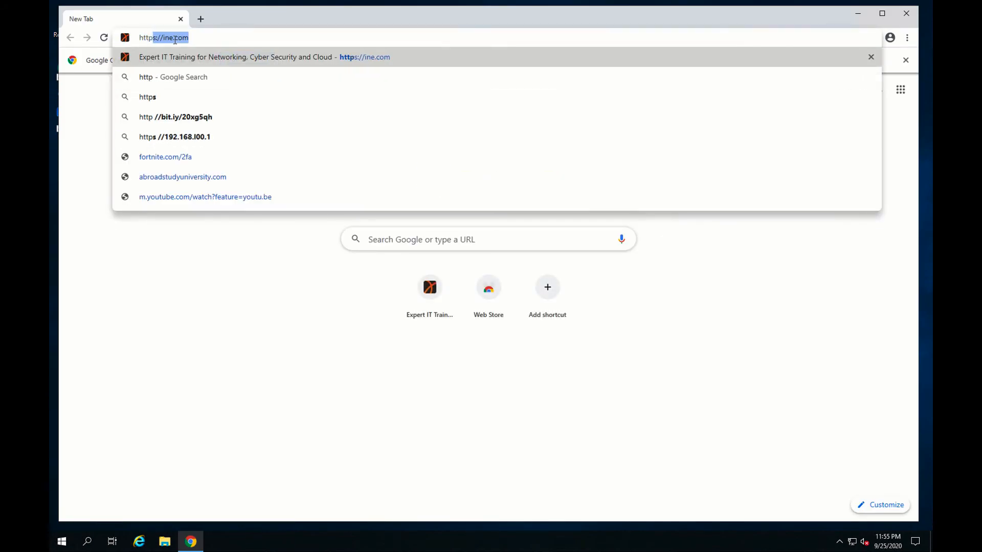
pyautogui.write('s://')
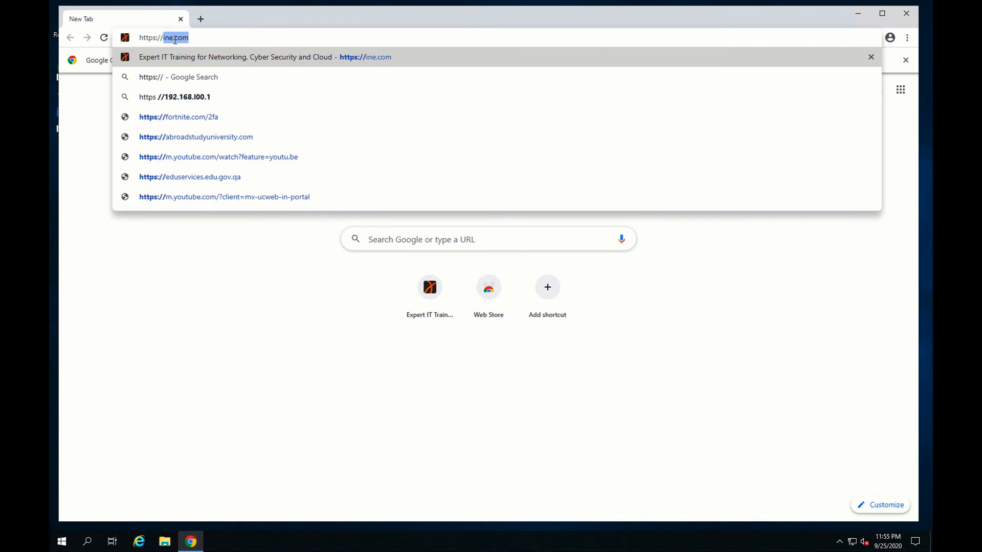
pyautogui.write('209')
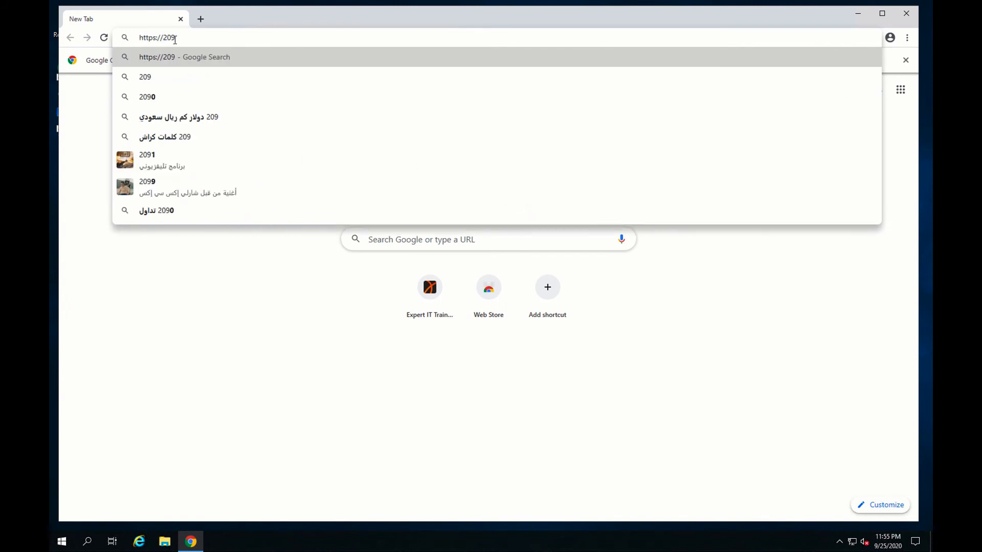
pyautogui.write('.165.')
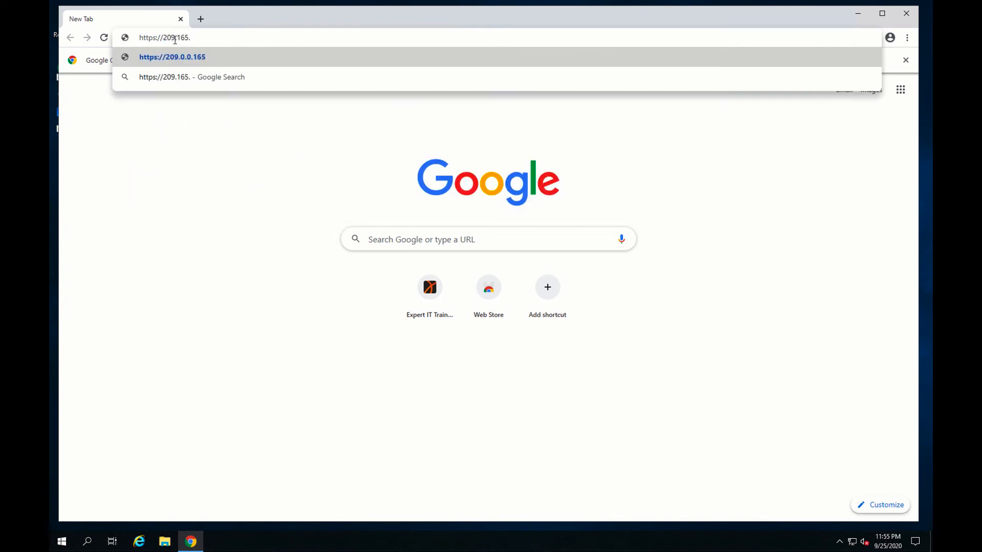
pyautogui.write('10.1')
pyautogui.press('Return')
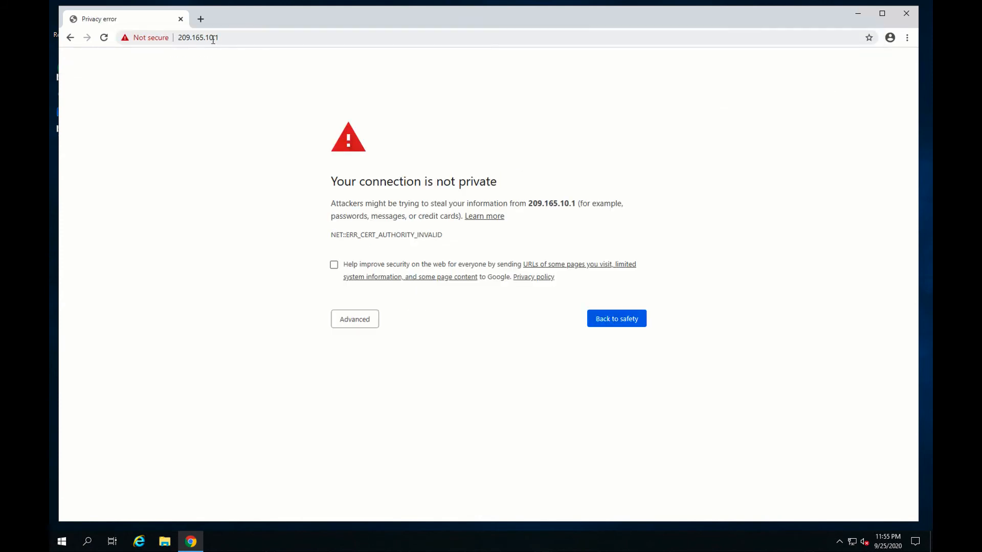
pyautogui.click(359, 322)
pyautogui.click(402, 406)
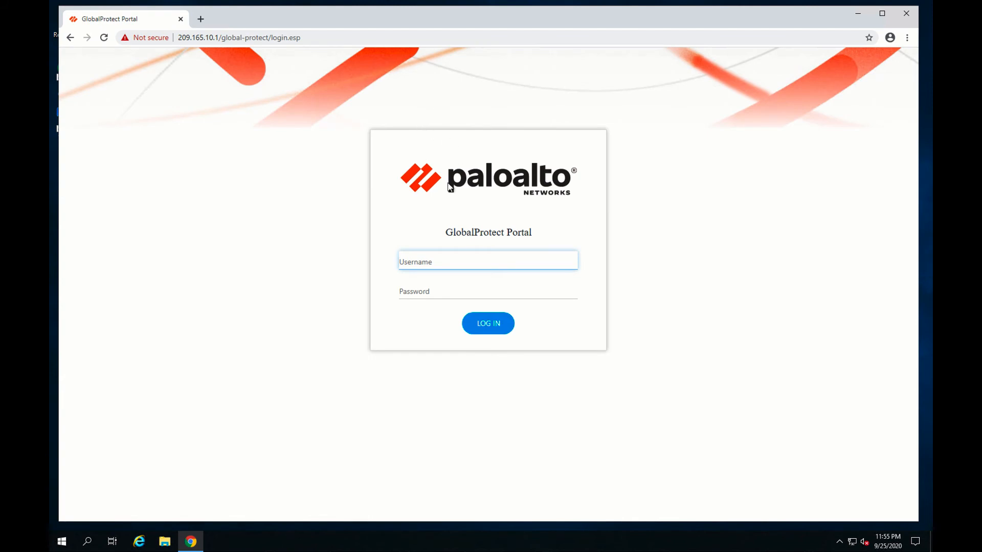
# Log in to the GlobalProtect portal with the username and password, then close Chrome.
pyautogui.write('u')
pyautogui.press('BackSpace')
pyautogui.write('u')
pyautogui.click(442, 289)
pyautogui.write('Pal0Alt0')
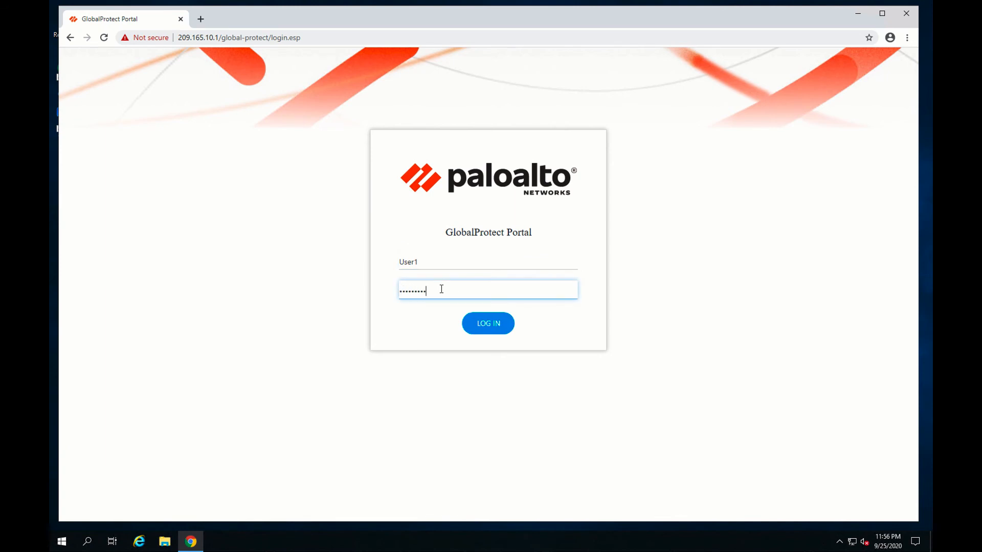
pyautogui.press('Return')
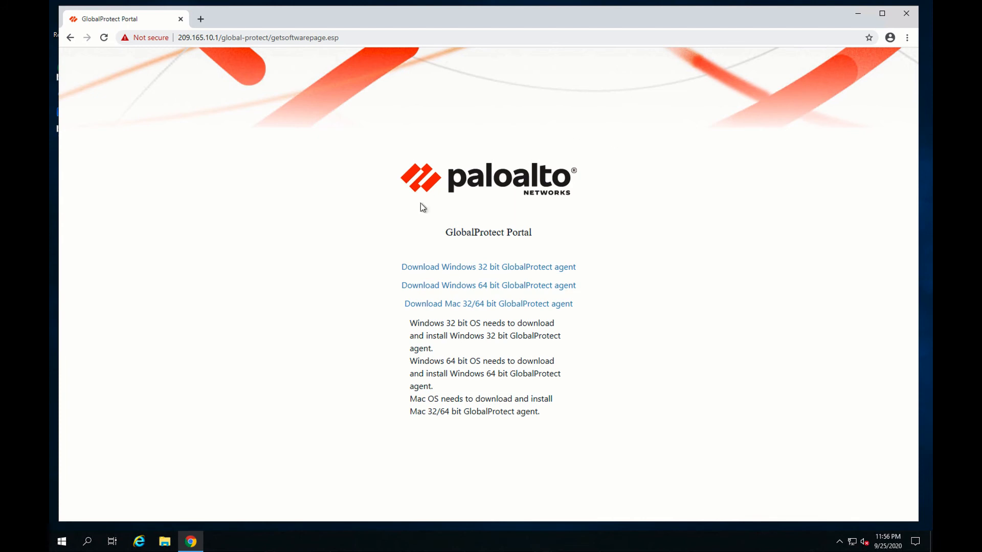
pyautogui.click(906, 15)
# In GlobalProtect Settings, add 209.165.10.1 as a new portal alongside 1.1.1.2.
pyautogui.click(840, 542)
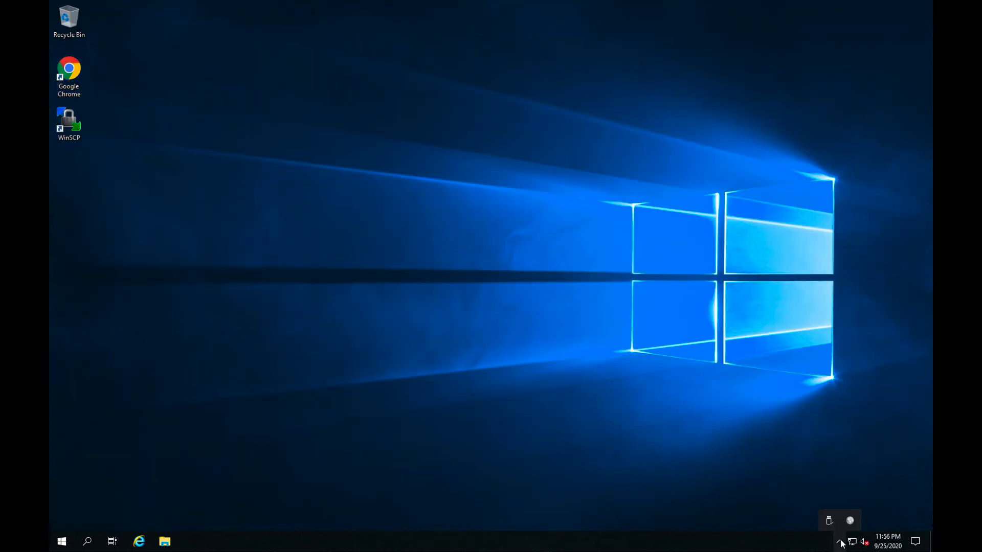
pyautogui.click(850, 519)
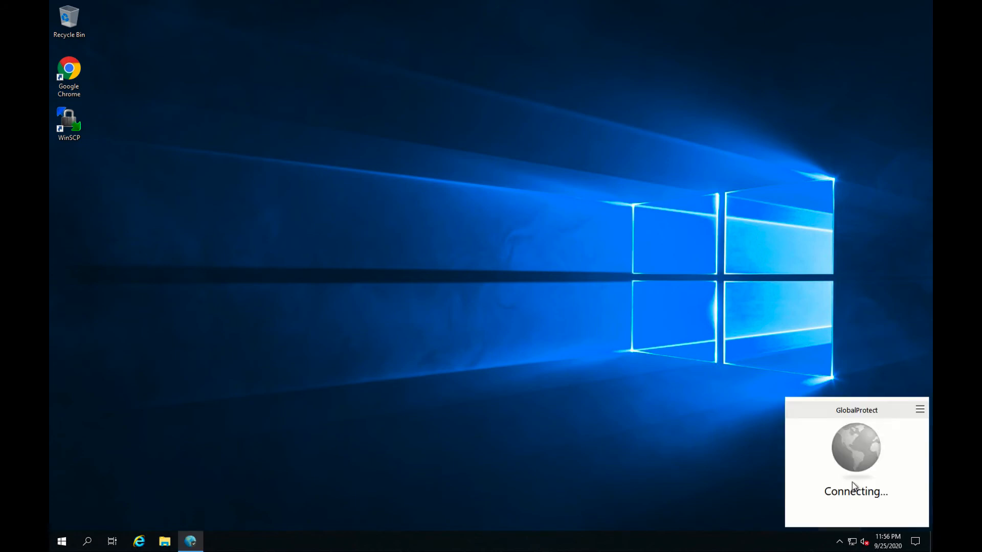
pyautogui.click(920, 409)
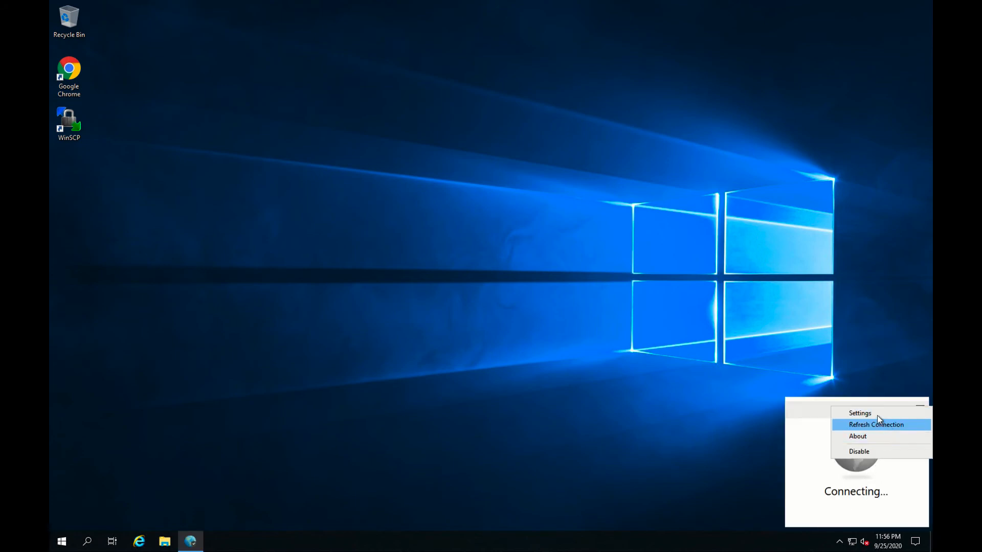
pyautogui.click(876, 415)
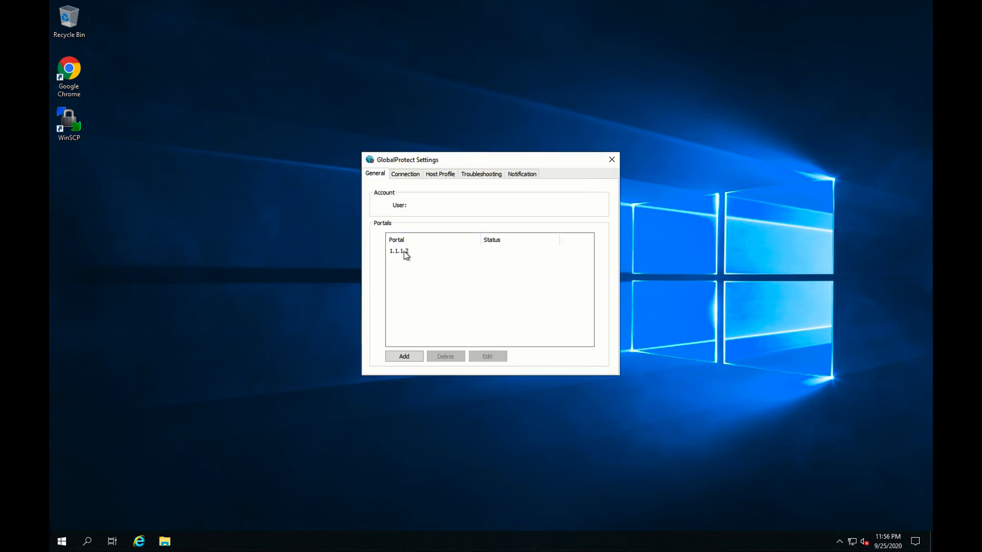
pyautogui.click(406, 175)
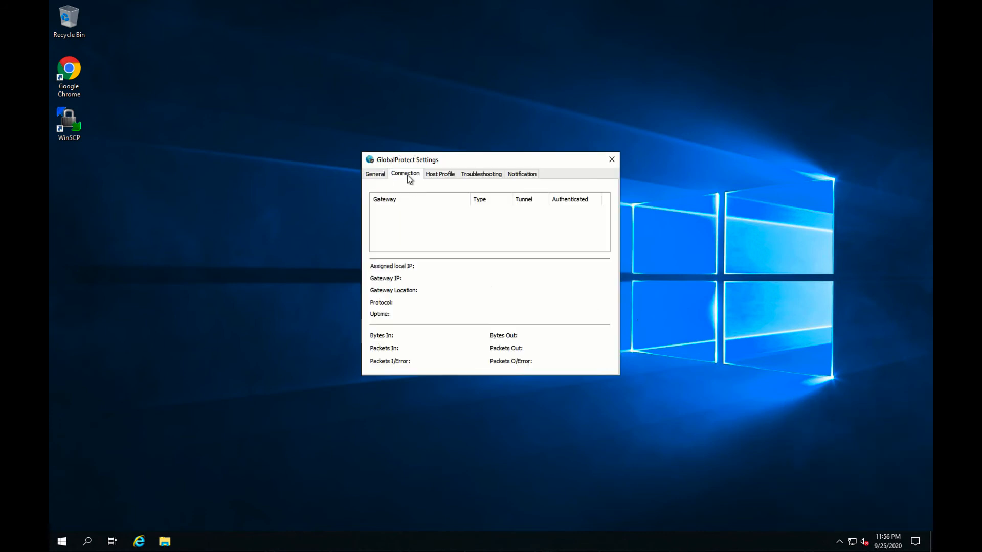
pyautogui.click(377, 175)
pyautogui.click(405, 257)
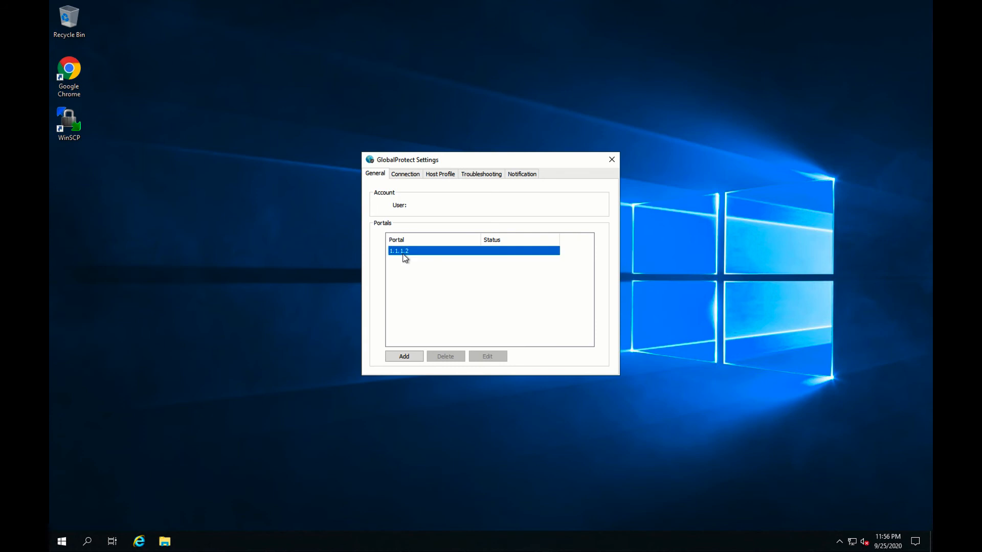
pyautogui.click(404, 356)
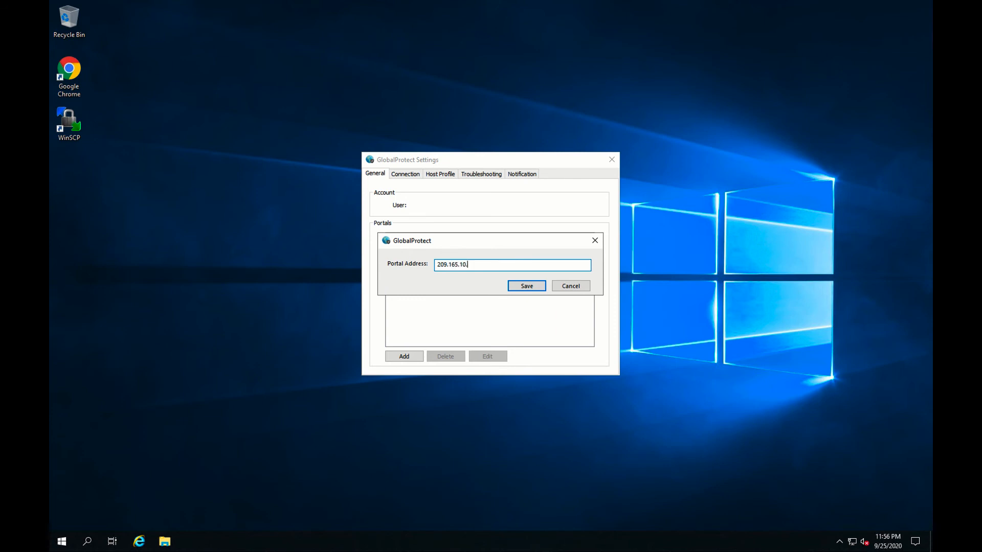
pyautogui.click(527, 285)
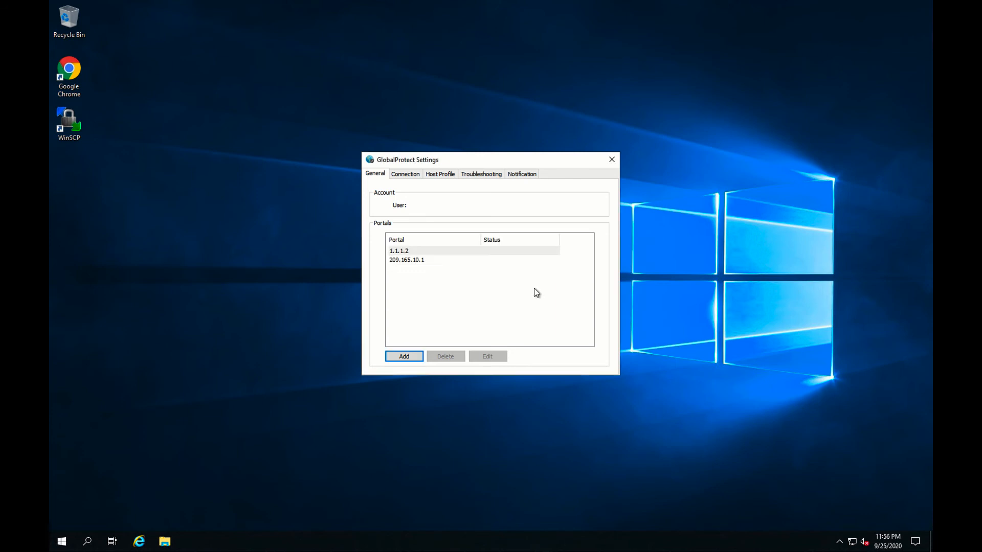
# Review the 1.1.1.2 and 209.165.10.1 portal entries, then close the settings window.
pyautogui.click(416, 259)
pyautogui.click(406, 251)
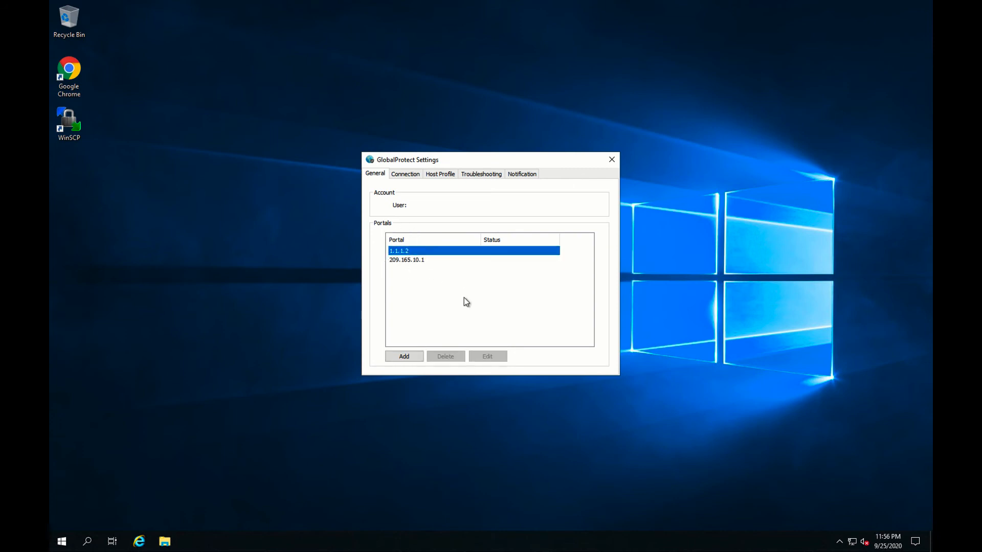
pyautogui.click(408, 259)
pyautogui.click(407, 250)
pyautogui.click(407, 259)
pyautogui.click(405, 251)
pyautogui.click(612, 159)
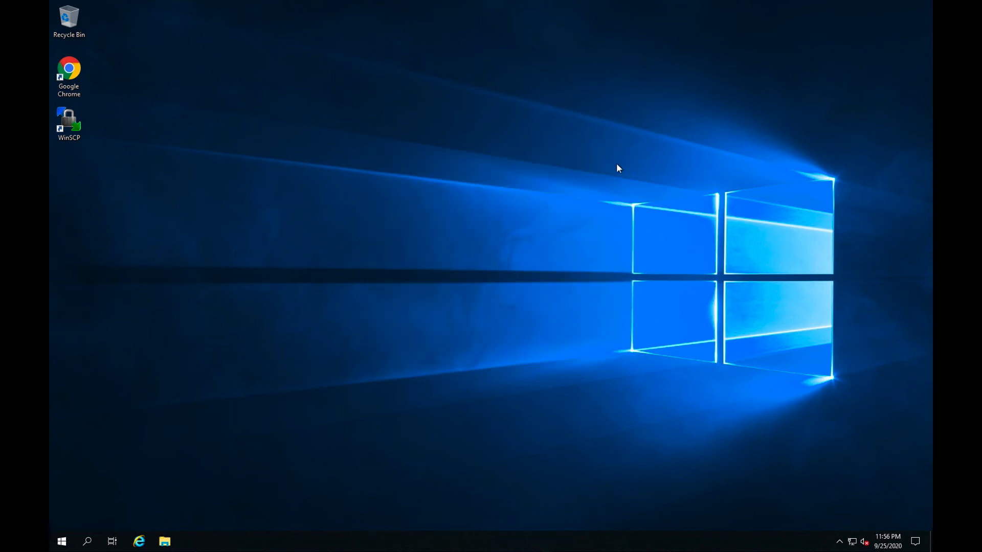
# Switch the GlobalProtect portal selection to 209.165.10.1.
pyautogui.click(839, 542)
pyautogui.click(850, 519)
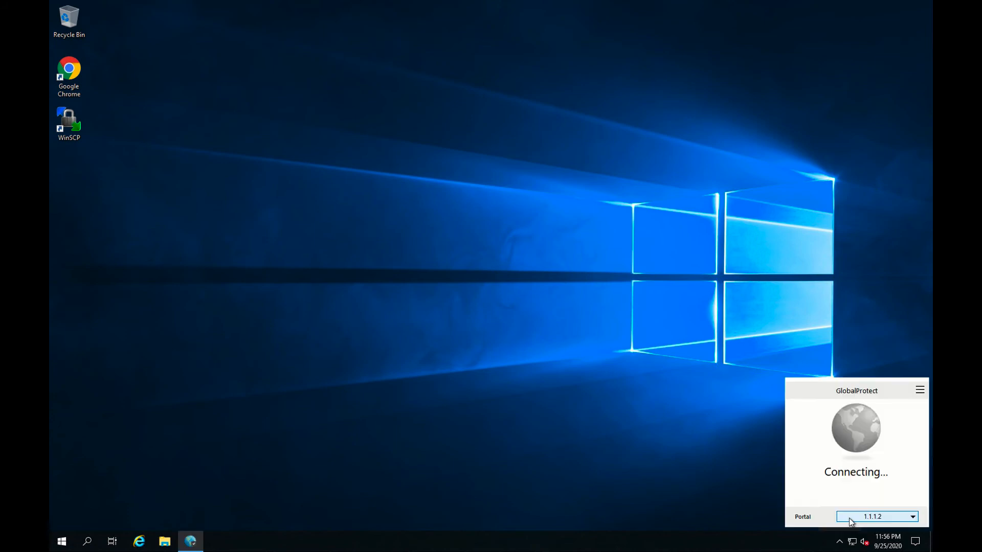
pyautogui.click(915, 516)
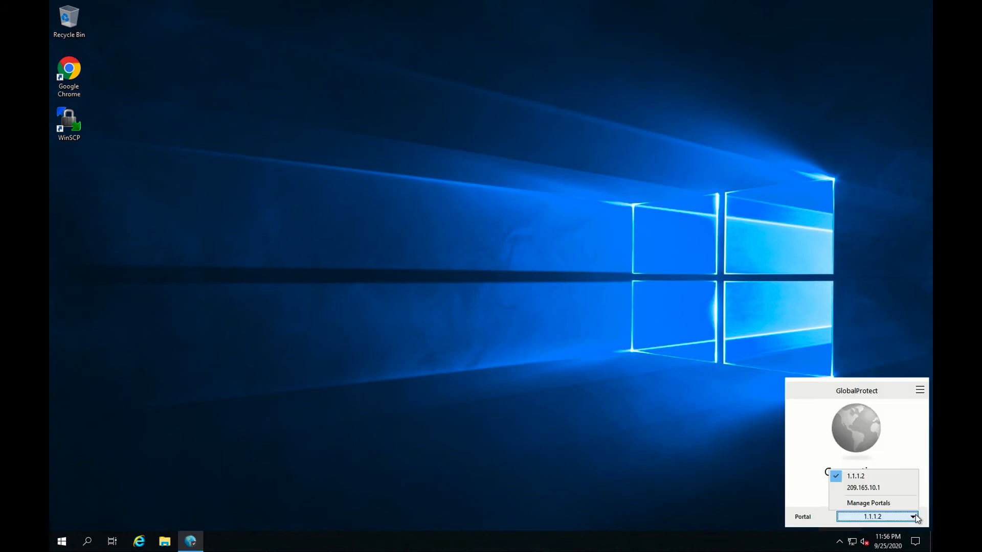
pyautogui.click(883, 488)
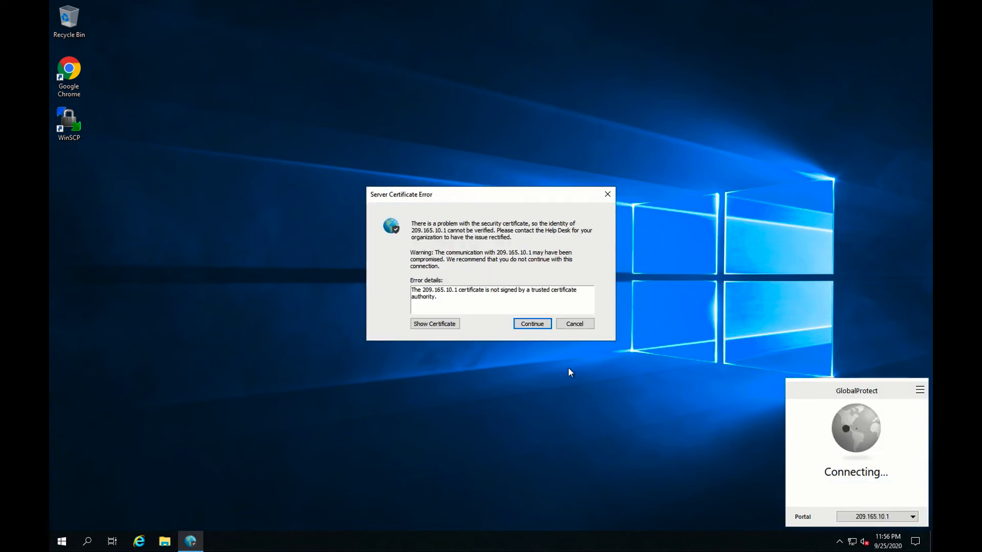
# Import the portal's server certificate with automatic store selection, then dismiss the certificate warning.
pyautogui.click(438, 324)
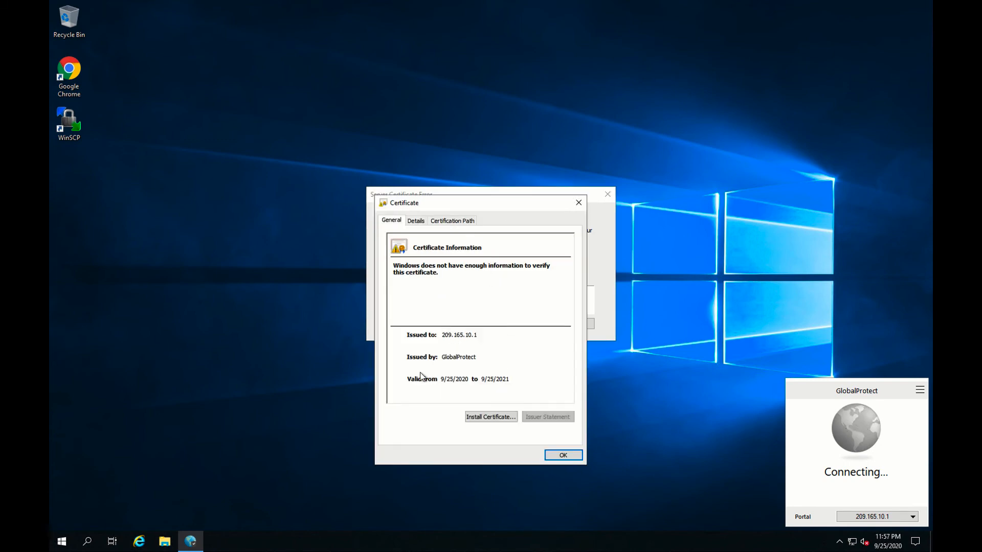
pyautogui.click(492, 417)
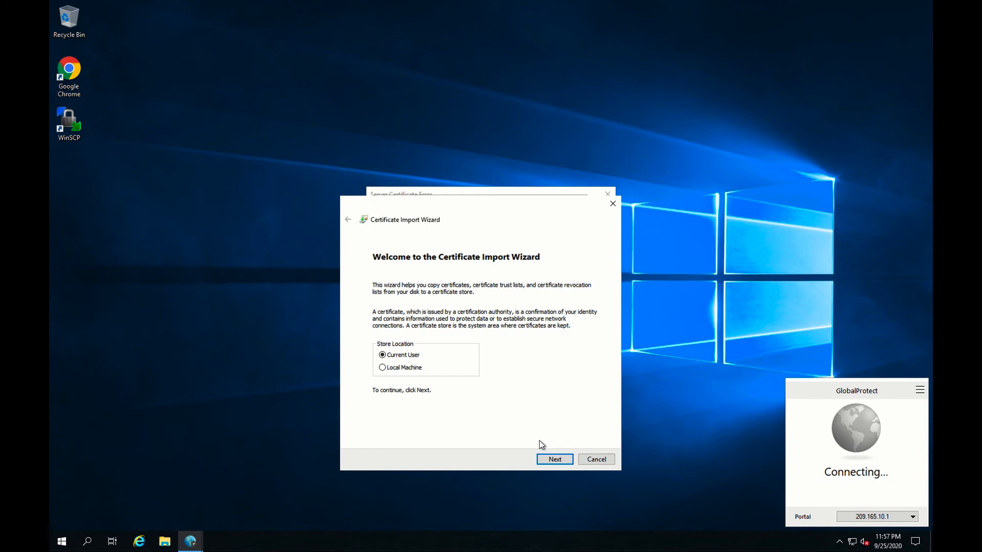
pyautogui.click(550, 459)
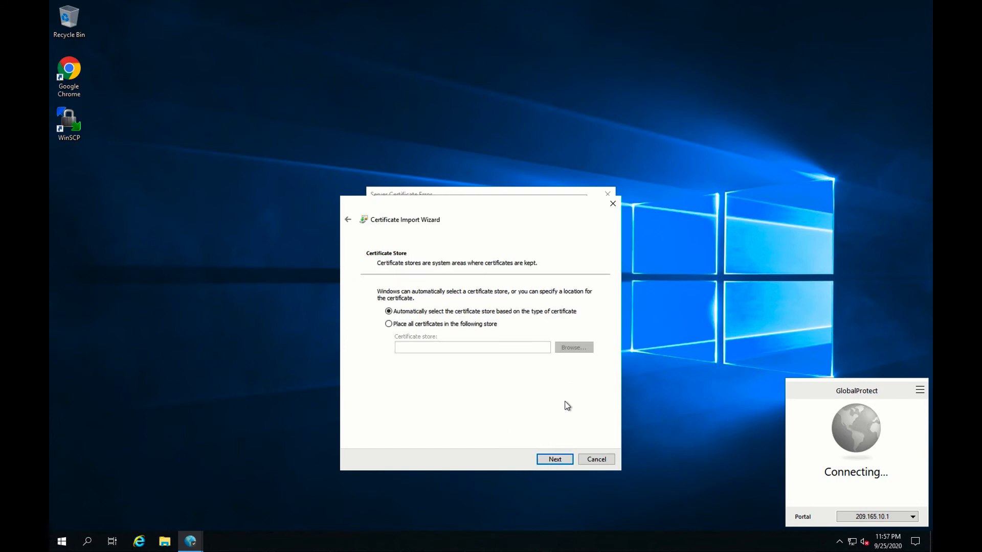
pyautogui.click(554, 457)
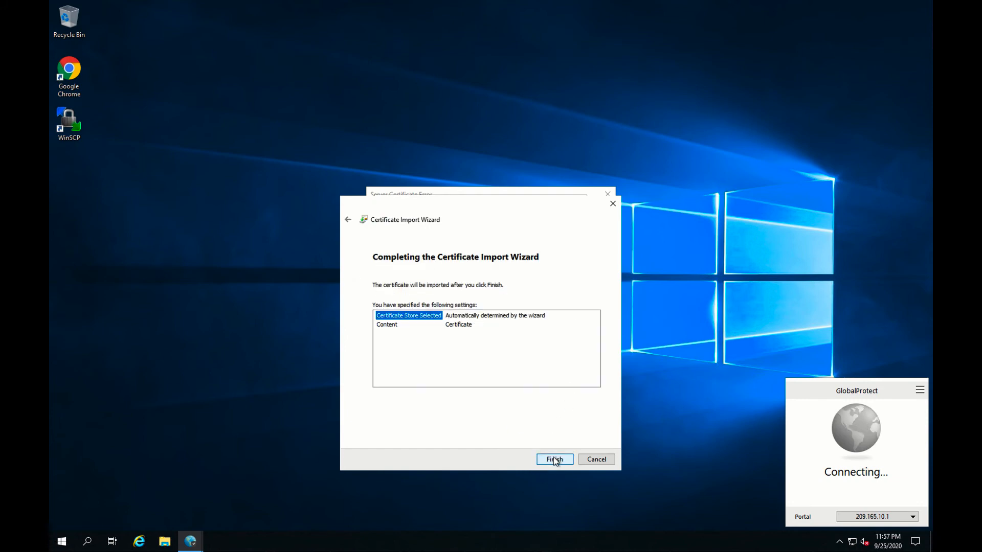
pyautogui.click(556, 459)
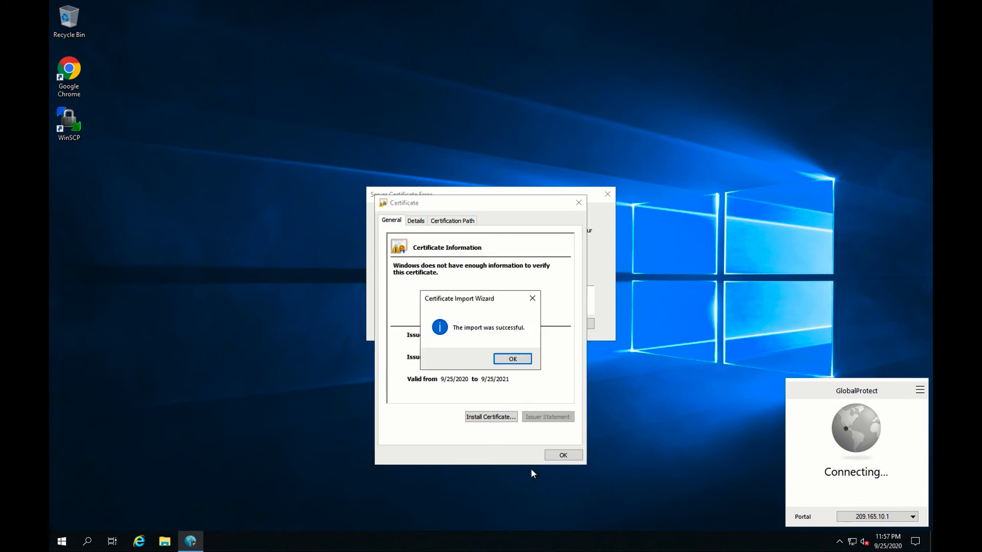
pyautogui.click(522, 359)
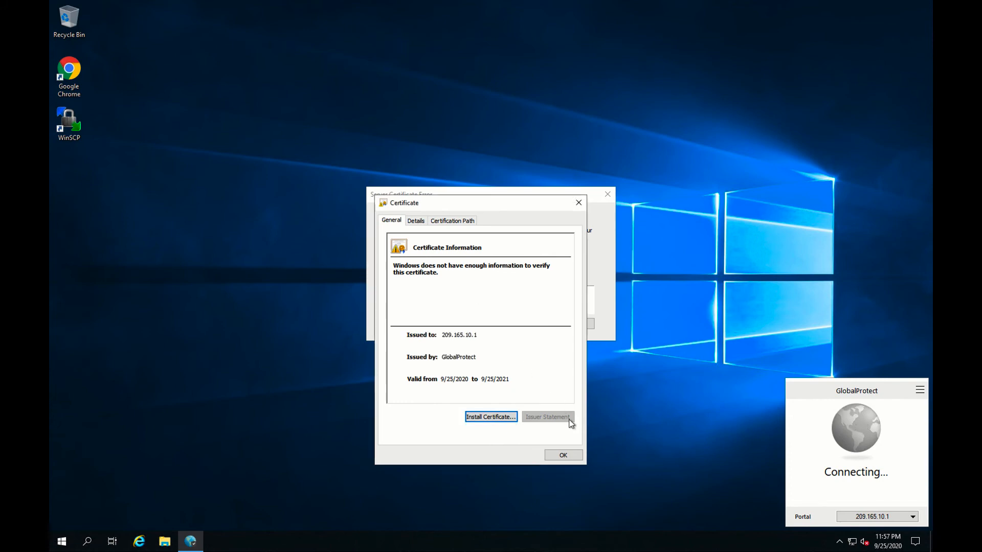
pyautogui.click(567, 454)
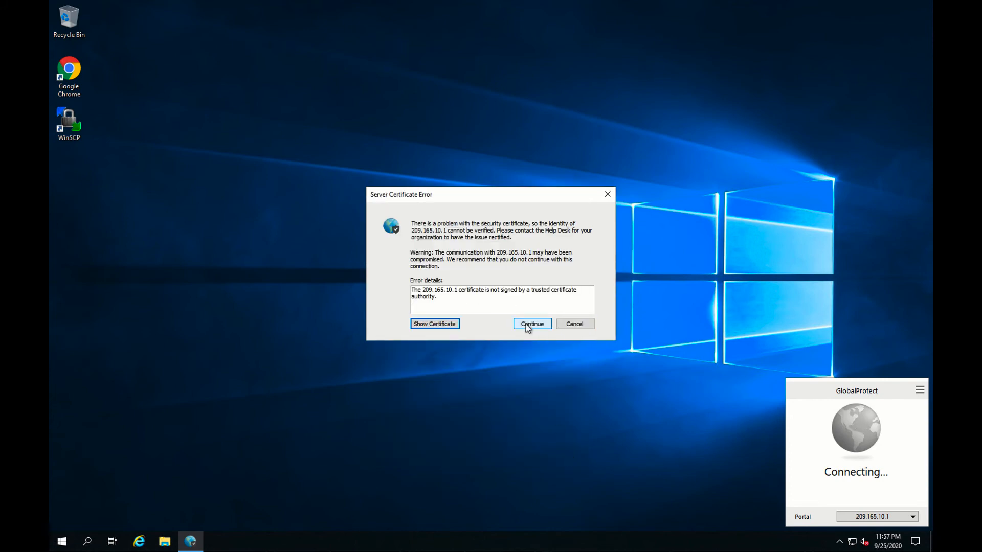
pyautogui.click(575, 324)
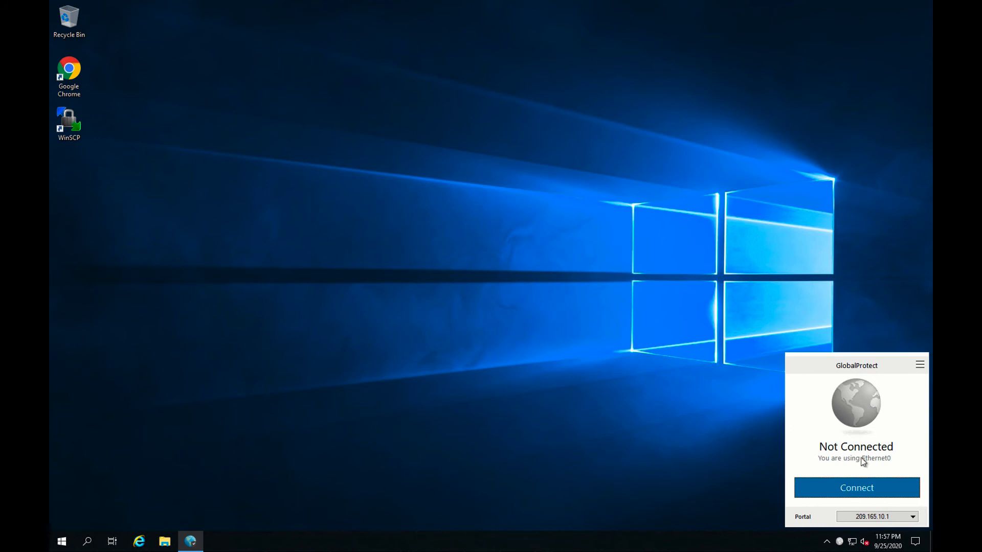
# Connect to 209.165.10.1, accept the certificate warning, and submit a username and password.
pyautogui.click(861, 486)
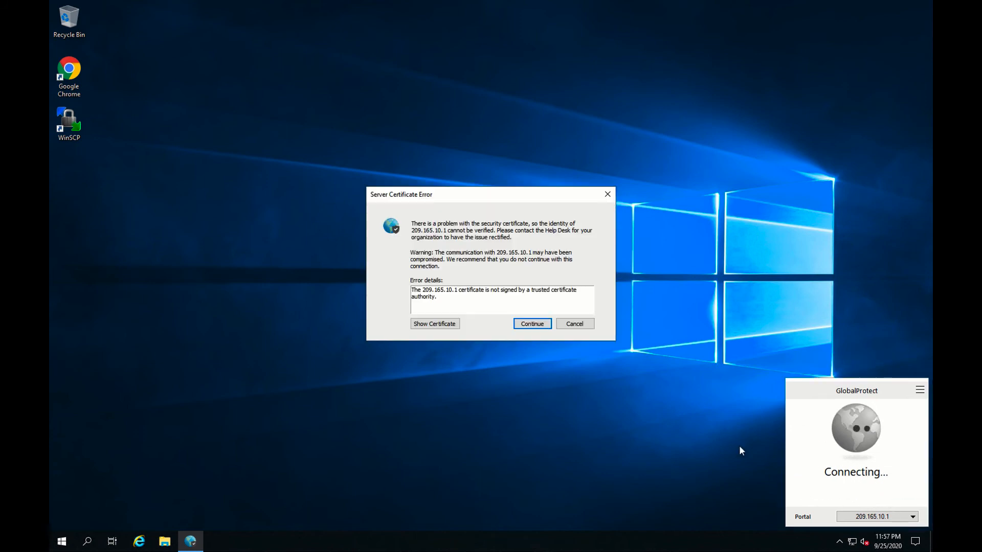
pyautogui.click(531, 326)
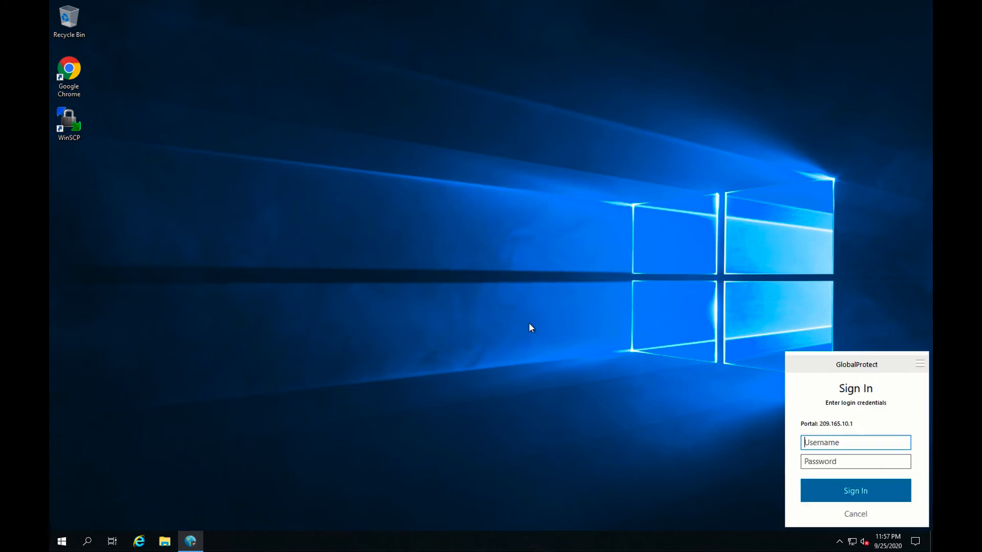
pyautogui.write('user')
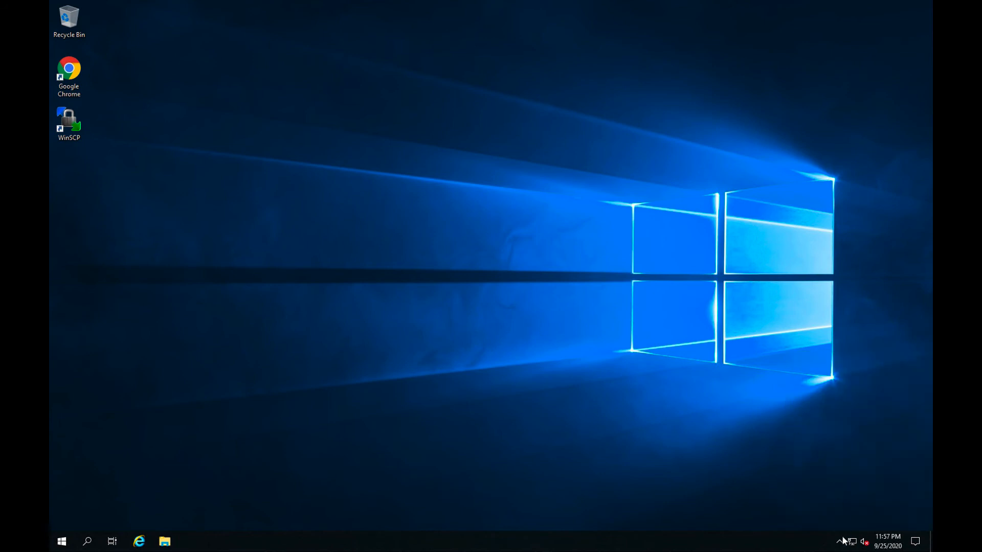
pyautogui.click(840, 541)
pyautogui.click(856, 520)
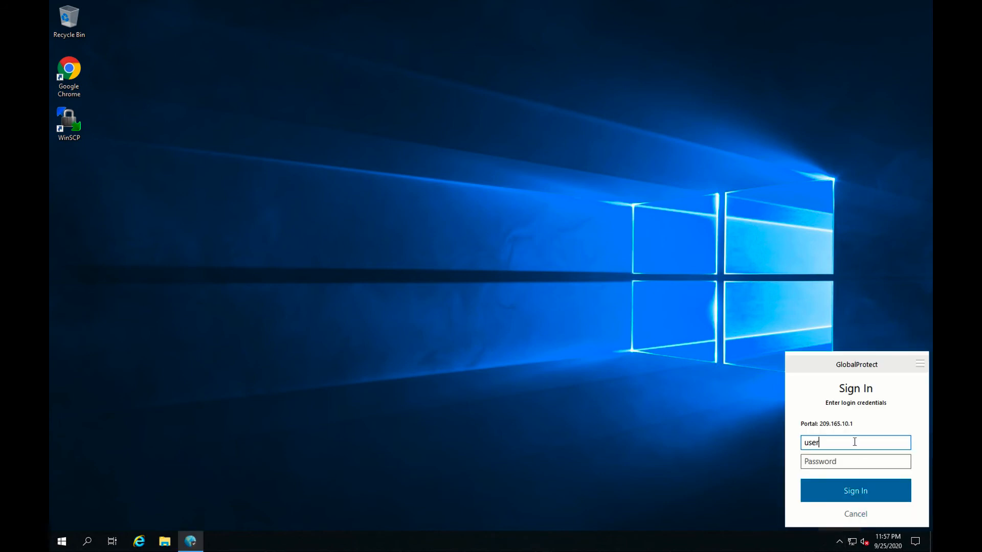
pyautogui.write('2')
pyautogui.click(829, 462)
pyautogui.write('paloalto')
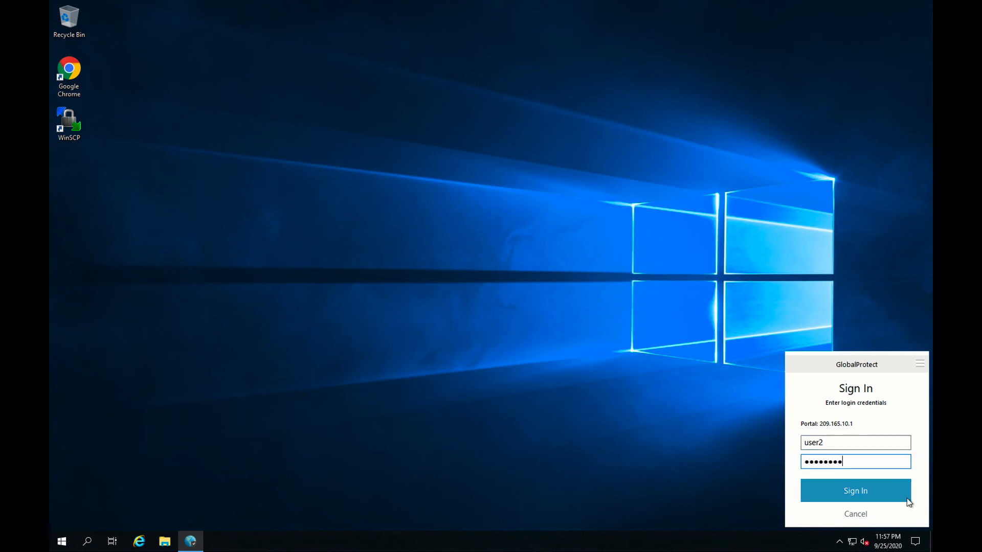
pyautogui.click(906, 499)
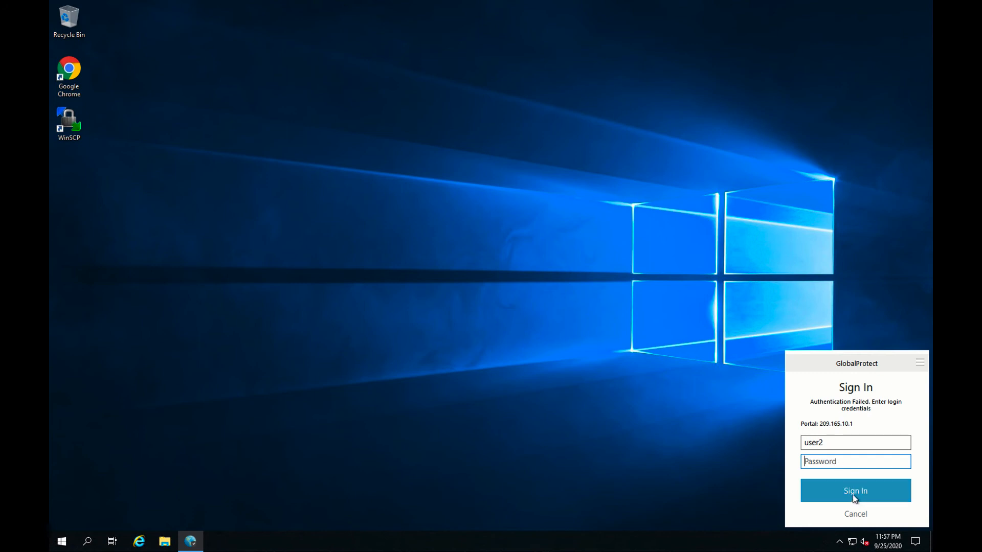
# Retry the sign-in with a different username and password after authentication fails.
pyautogui.doubleClick(813, 442)
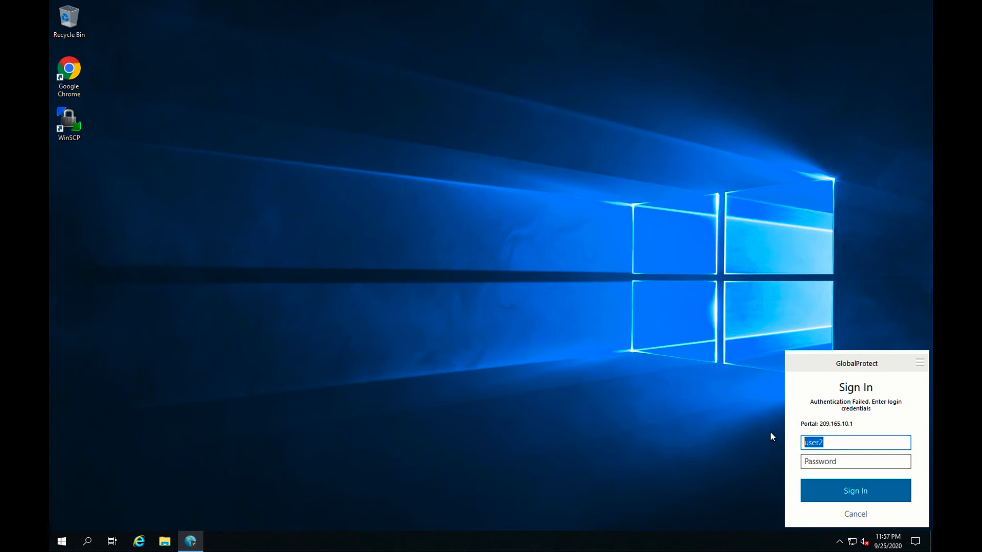
pyautogui.write('User1')
pyautogui.press('Tab')
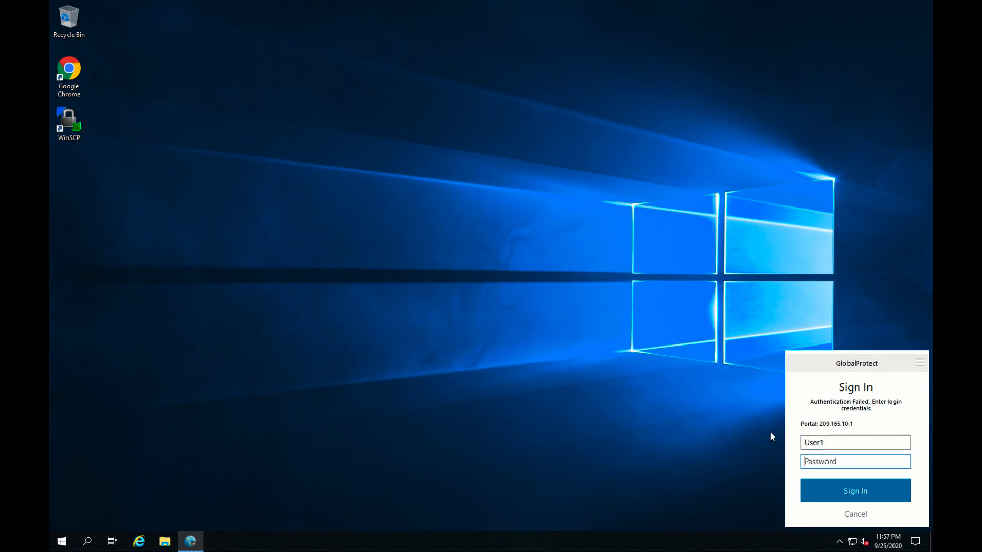
pyautogui.write('password12')
pyautogui.press('Return')
# Cancel the failed sign-in and delete the 1.1.1.2 portal in Manage Portals.
pyautogui.click(860, 514)
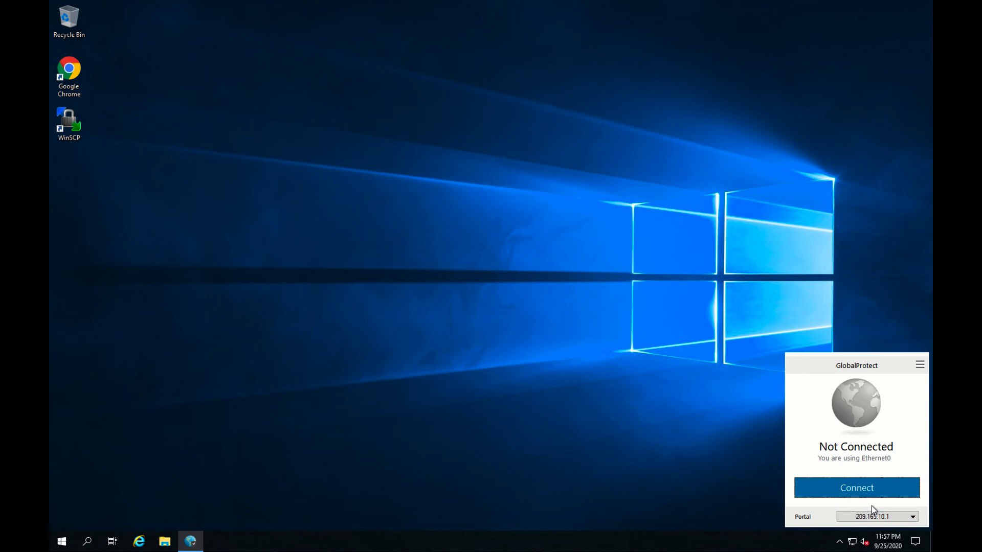
pyautogui.click(896, 517)
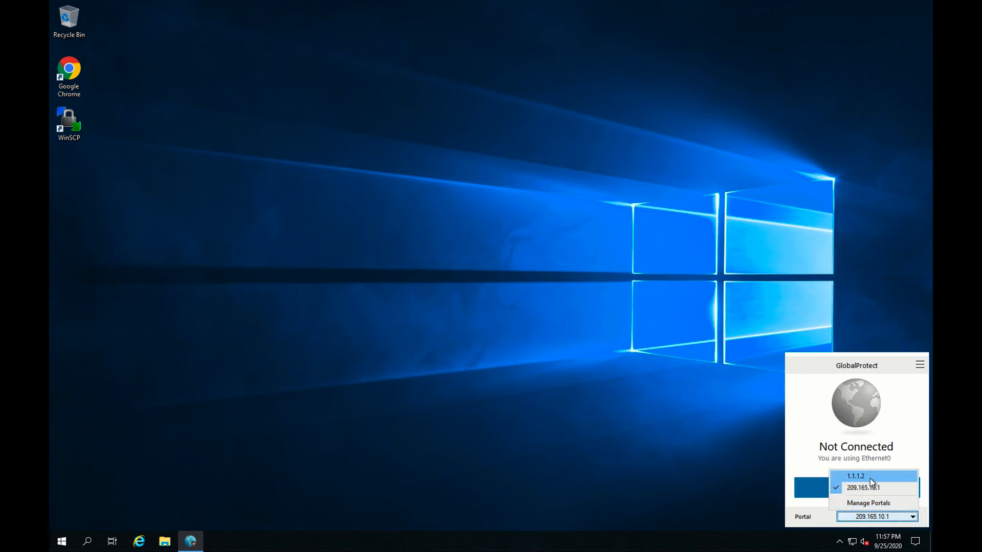
pyautogui.click(885, 504)
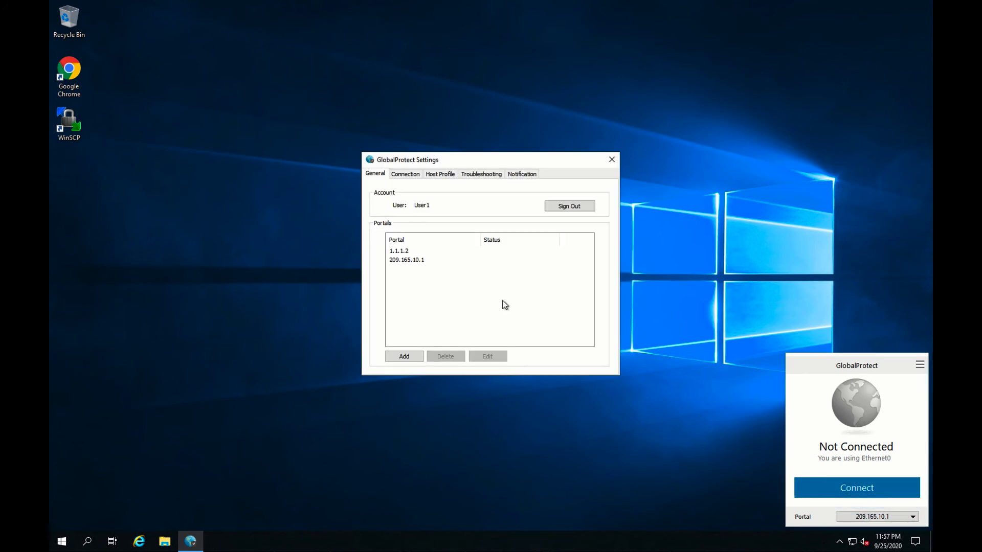
pyautogui.click(410, 252)
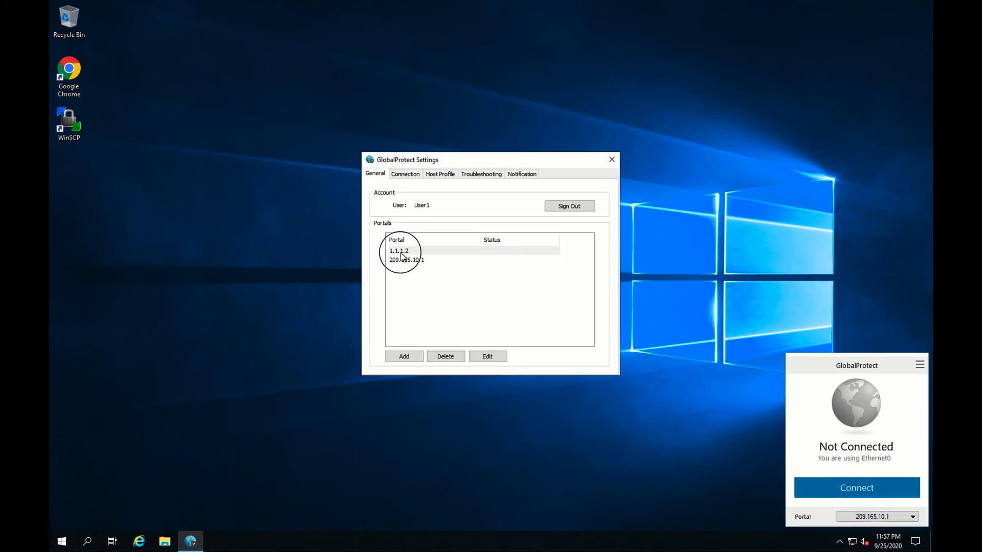
pyautogui.click(449, 356)
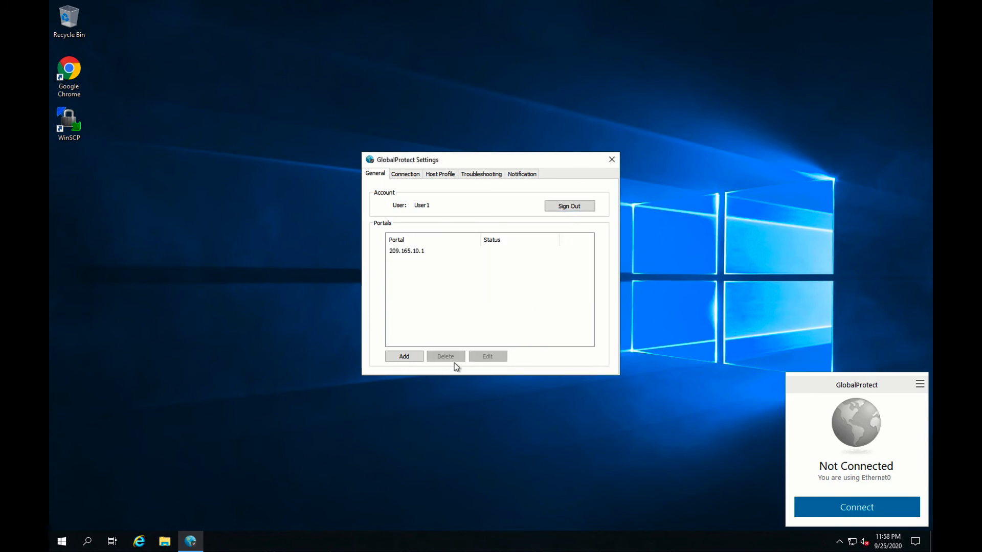
pyautogui.click(611, 160)
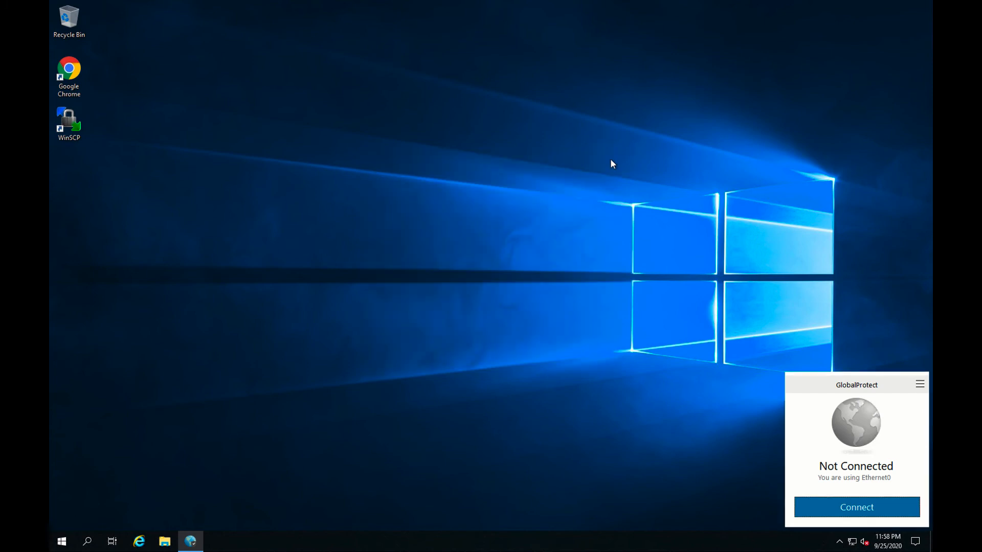
# Connect to 209.165.10.1 and sign in with the password.
pyautogui.click(873, 507)
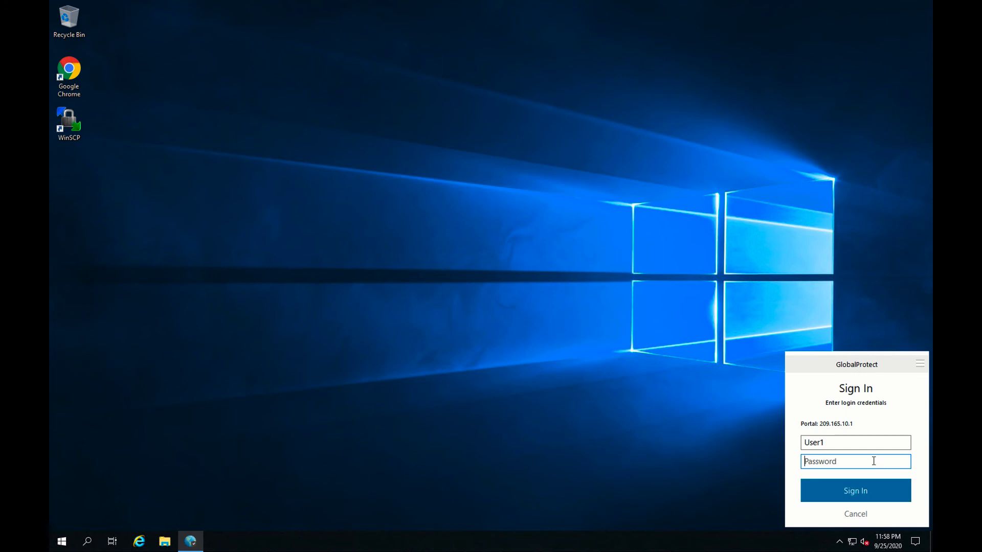
pyautogui.write('•••••••••••')
pyautogui.press('Return')
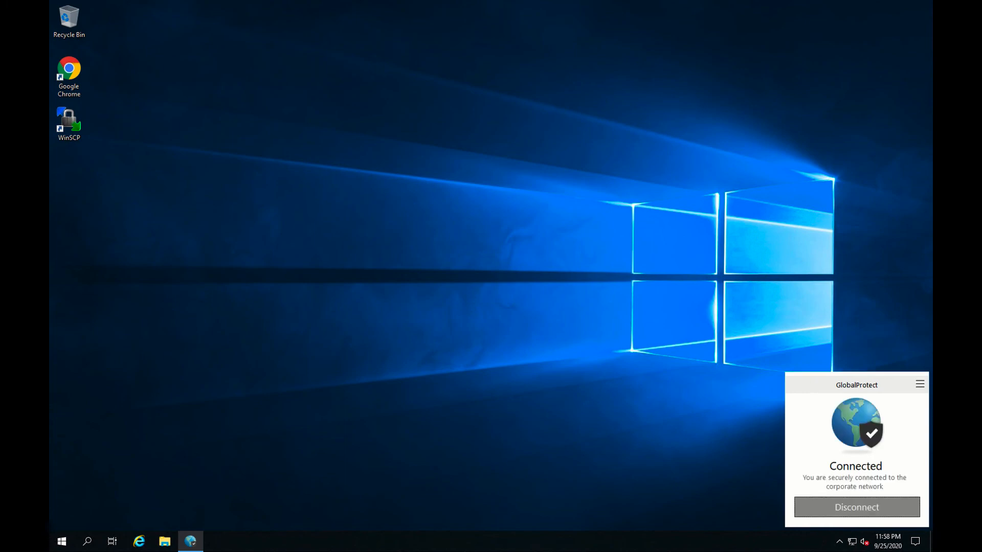
# Launch Command Prompt from a Start-menu search for 'cmd' and start typing 'pin'.
pyautogui.click(64, 544)
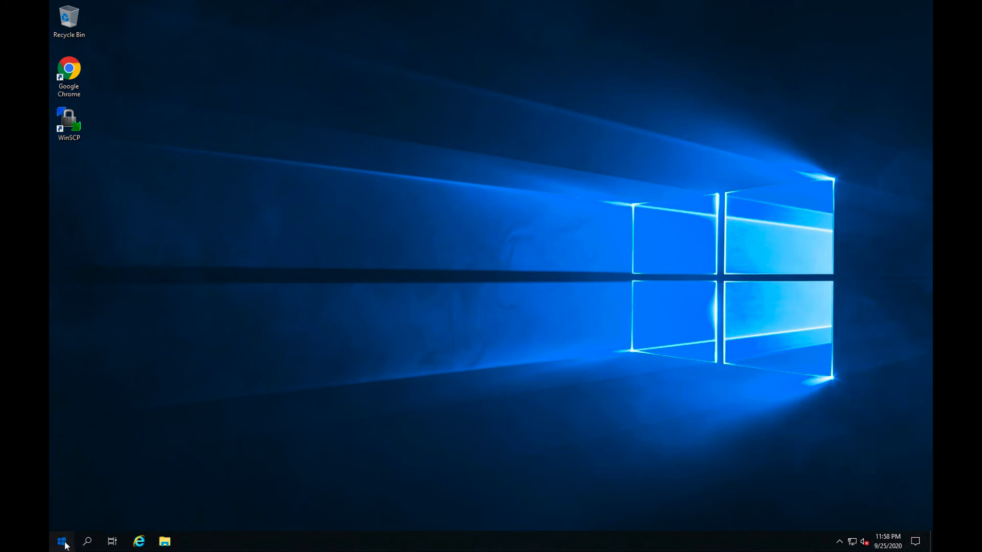
pyautogui.write('cmd')
pyautogui.click(138, 290)
pyautogui.write('ping 172.16.10.')
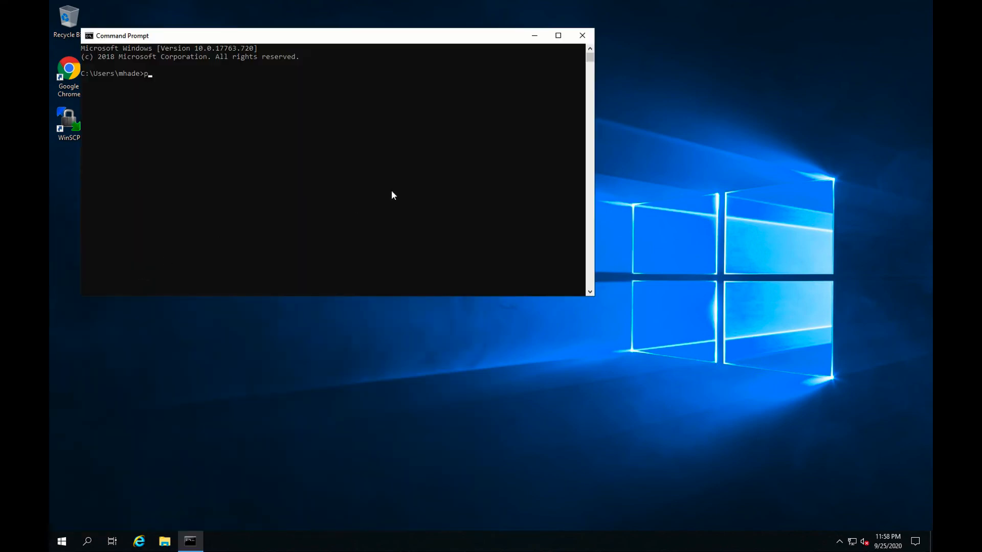
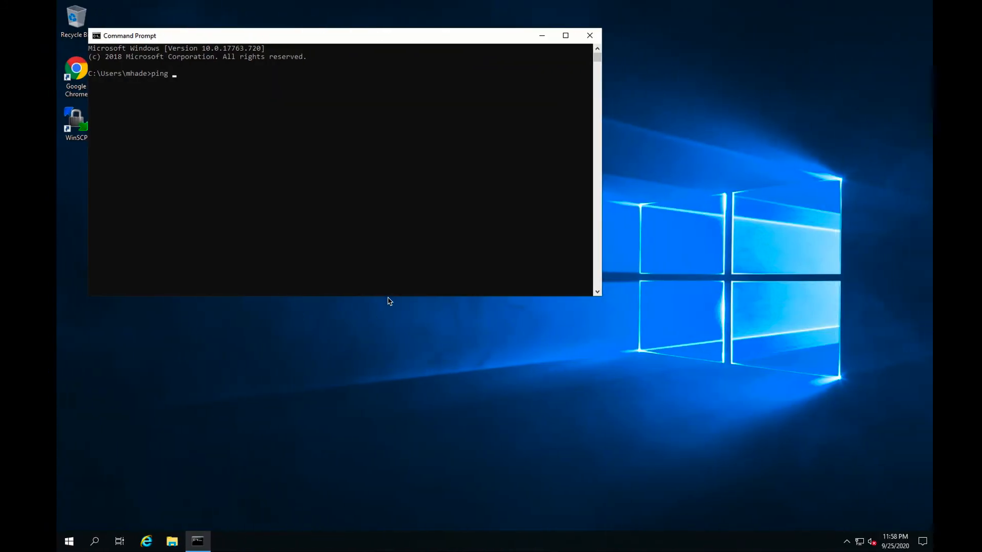
# Ping 172.16.1.10, then 172.16.1.11, over the VPN; each gets 3 of 4 replies.
pyautogui.write('172')
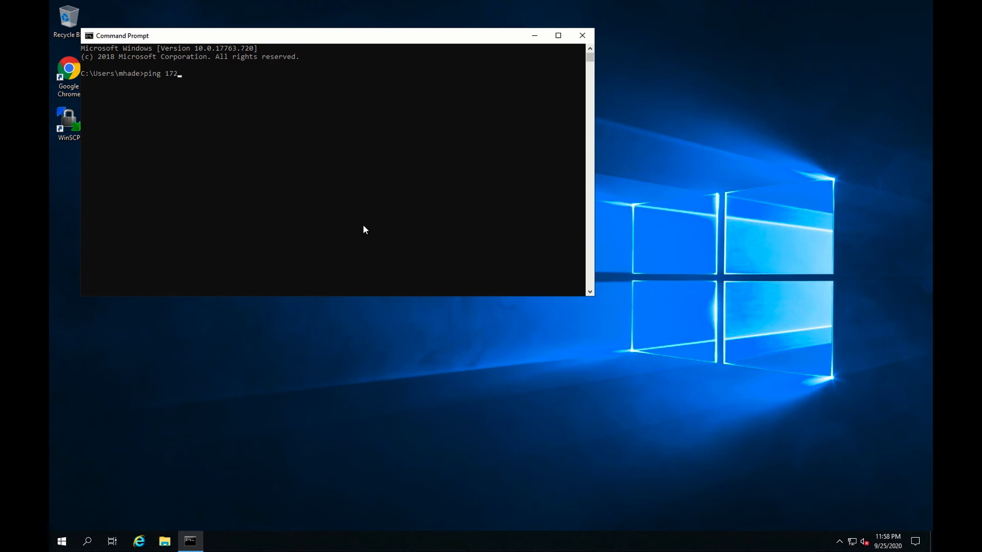
pyautogui.write('.16.1.10')
pyautogui.press('Return')
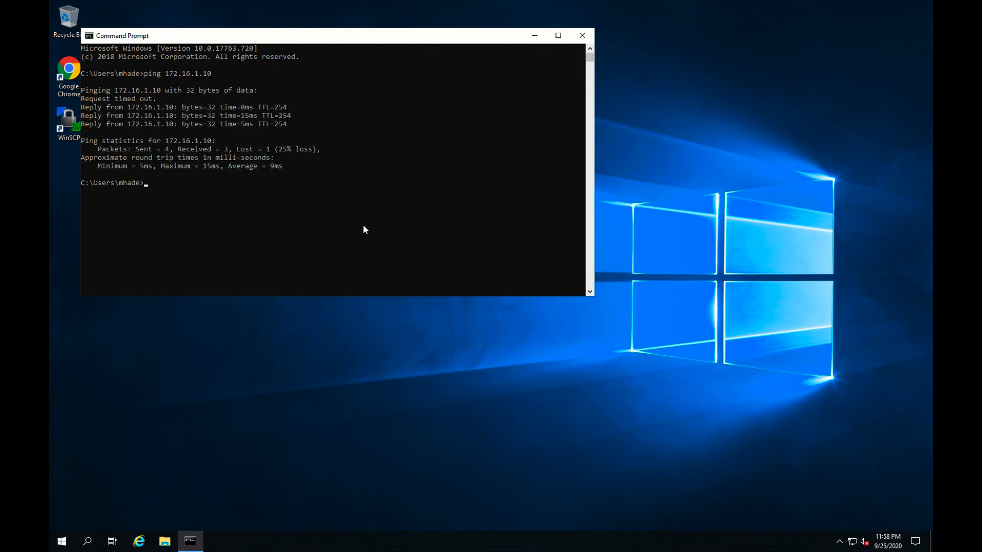
pyautogui.press('Up')
pyautogui.press('BackSpace')
pyautogui.write('172.16.1.1')
pyautogui.press('Return')
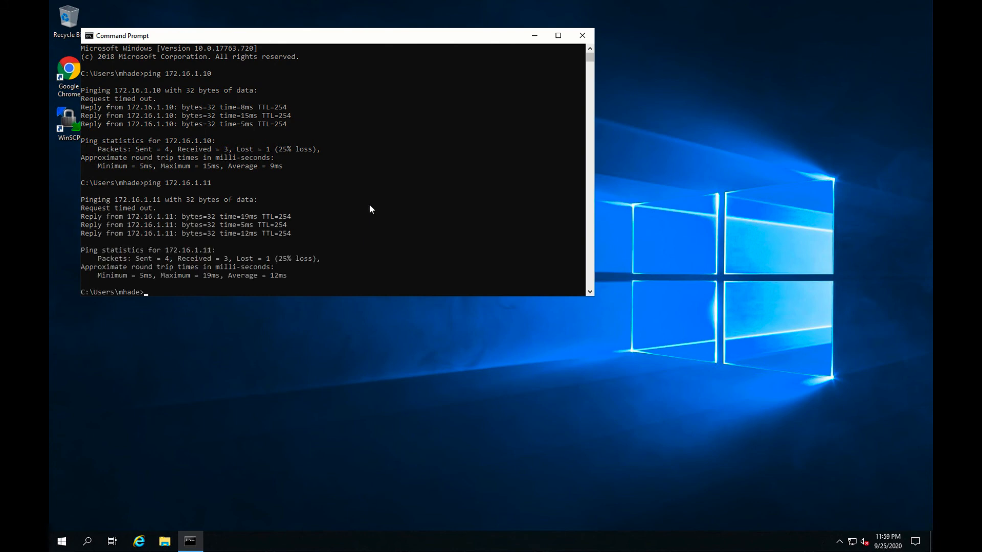
# Close Command Prompt and disconnect the GlobalProtect VPN from the system tray.
pyautogui.click(582, 37)
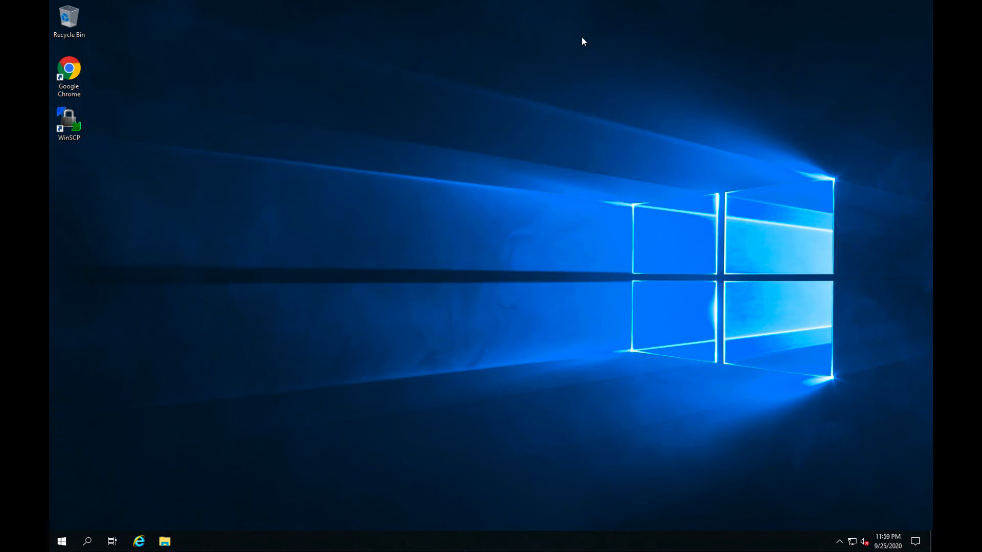
pyautogui.click(838, 542)
pyautogui.click(830, 521)
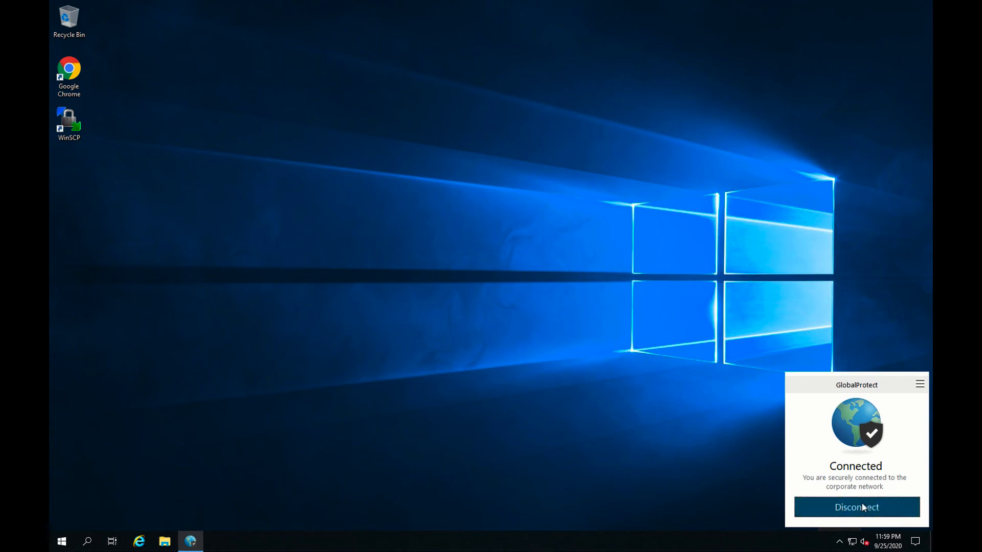
pyautogui.click(862, 504)
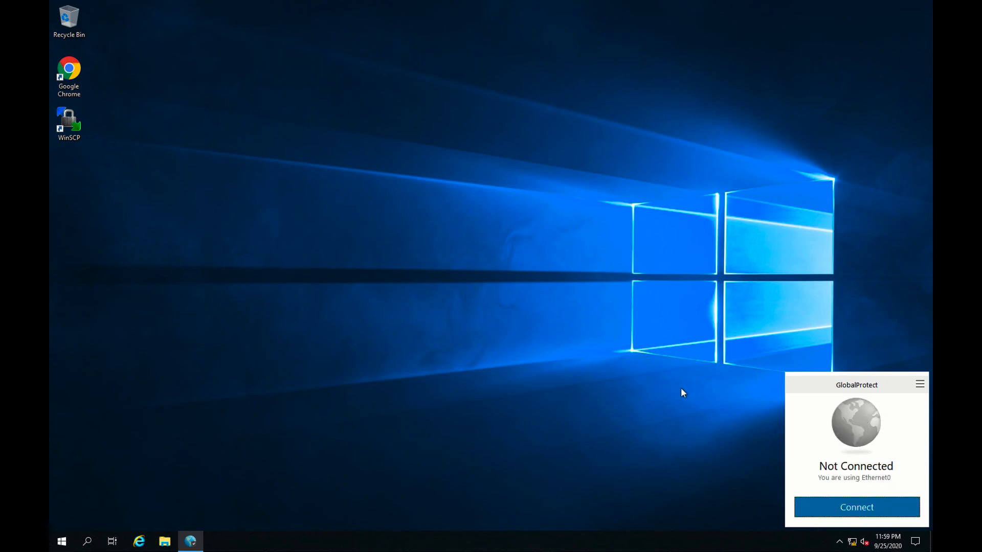
pyautogui.click(651, 382)
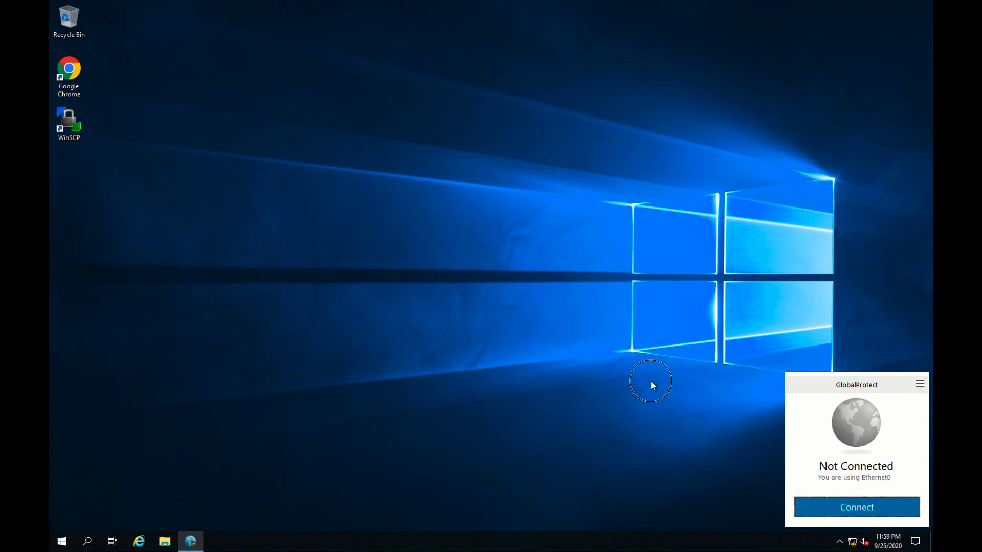
# In a new Command Prompt, ping 172.16.1.10 and confirm it times out.
pyautogui.click(87, 542)
pyautogui.write('c')
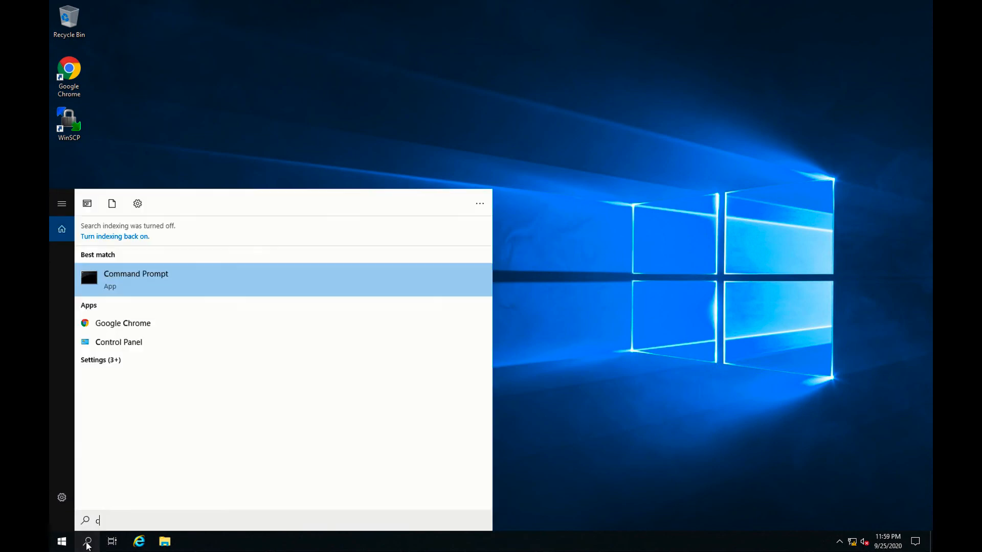
pyautogui.write('md')
pyautogui.click(168, 278)
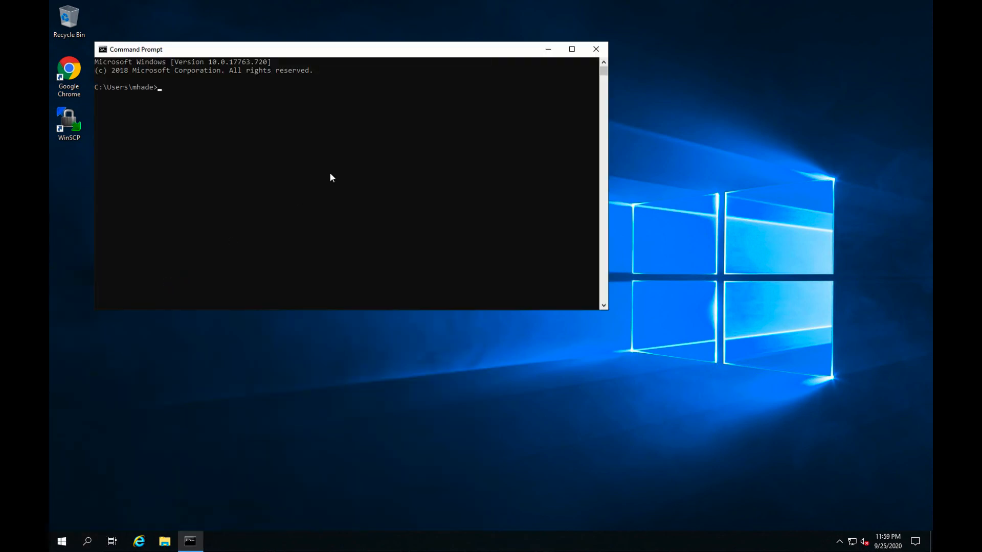
pyautogui.write('ping 172.16.1.10')
pyautogui.press('Return')
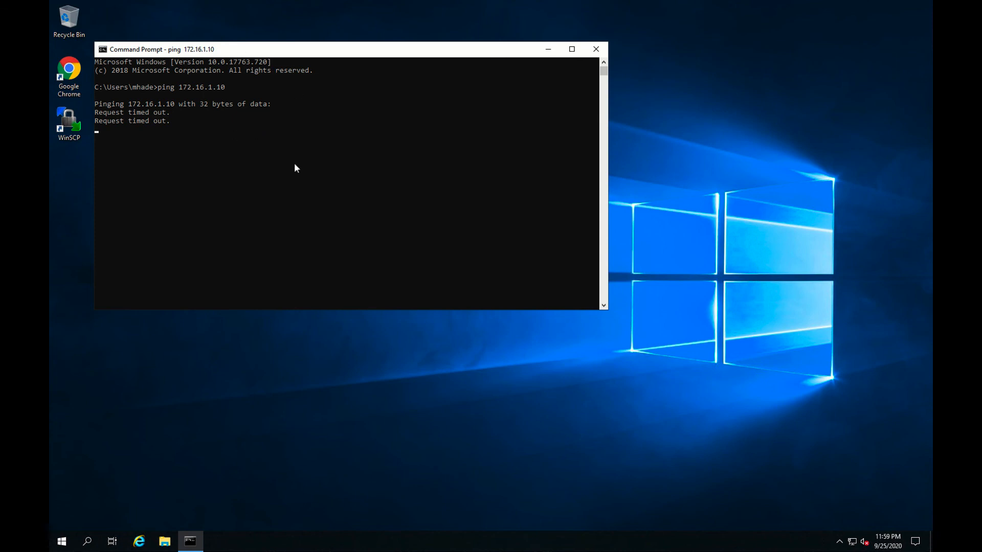
pyautogui.hotkey('ctrl', 'c')
# Ping 172.16.1.11 to confirm it fails, then start a continuous ping to it with -t.
pyautogui.press('Up')
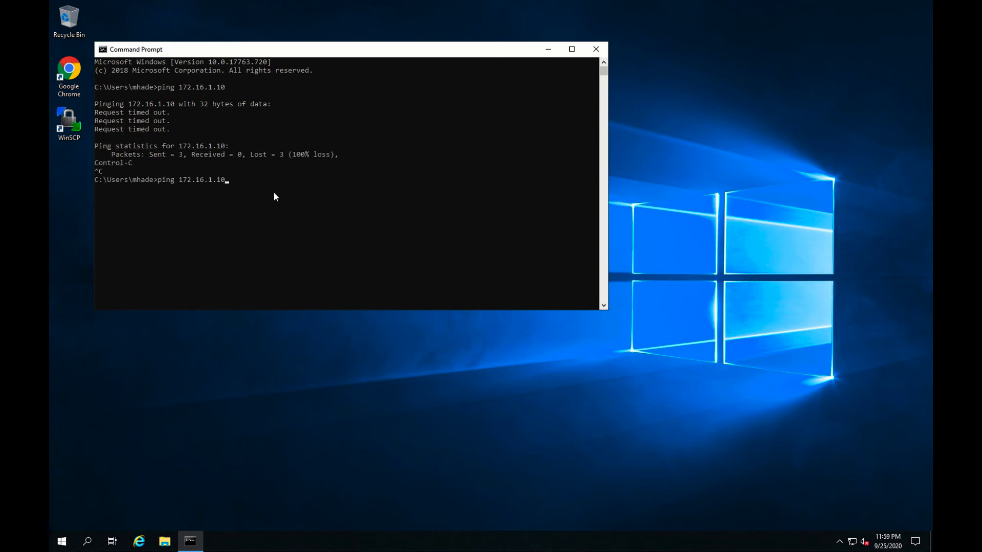
pyautogui.press('BackSpace')
pyautogui.write('1')
pyautogui.press('Return')
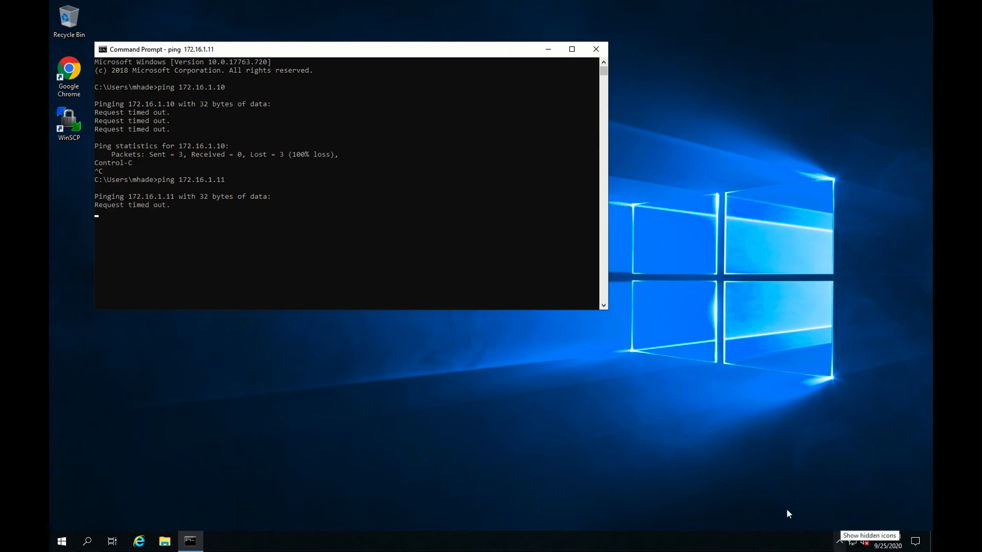
pyautogui.hotkey('ctrl', 'c')
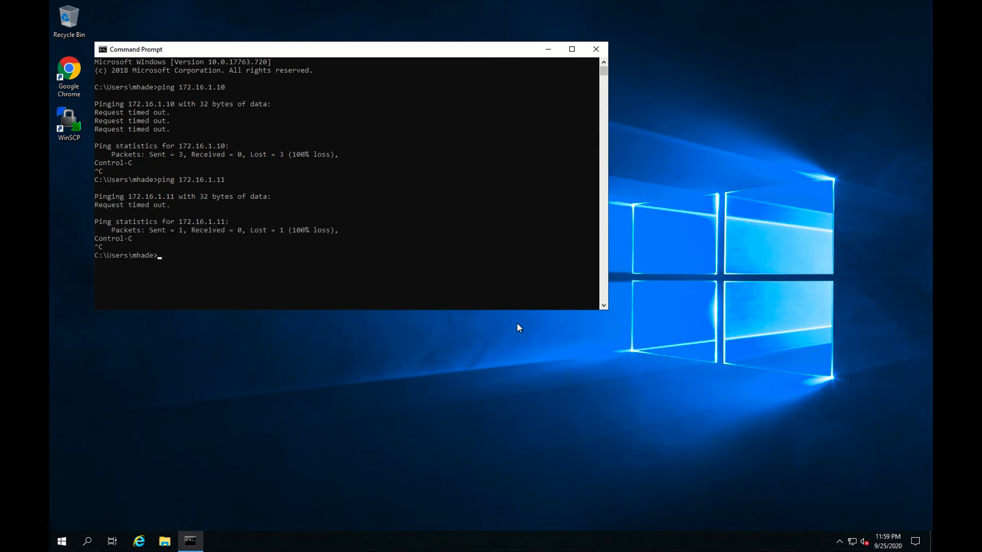
pyautogui.press('Up')
pyautogui.write('-t')
pyautogui.press('Return')
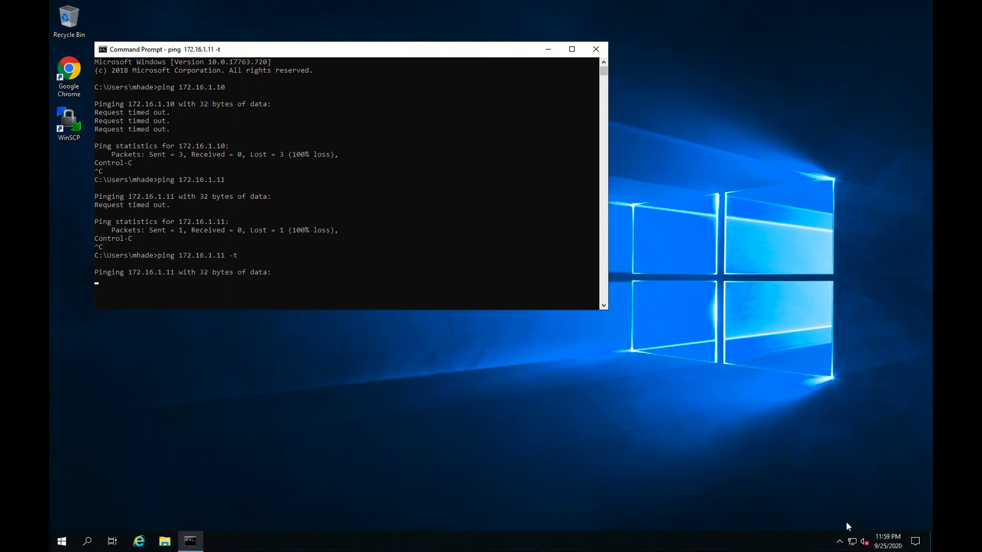
# Reconnect GlobalProtect from the tray and return to the continuous ping output for 172.16.1.11.
pyautogui.click(840, 545)
pyautogui.click(848, 517)
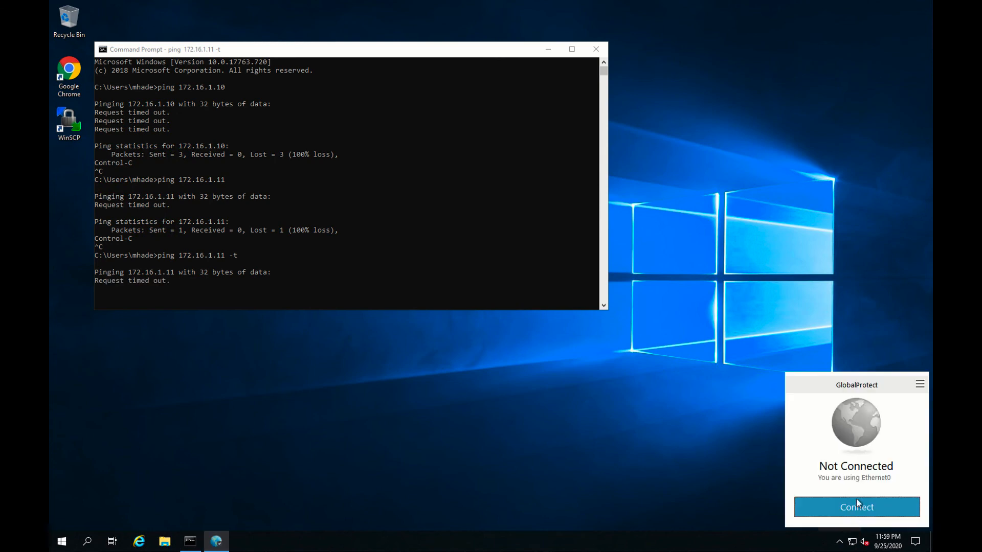
pyautogui.click(865, 509)
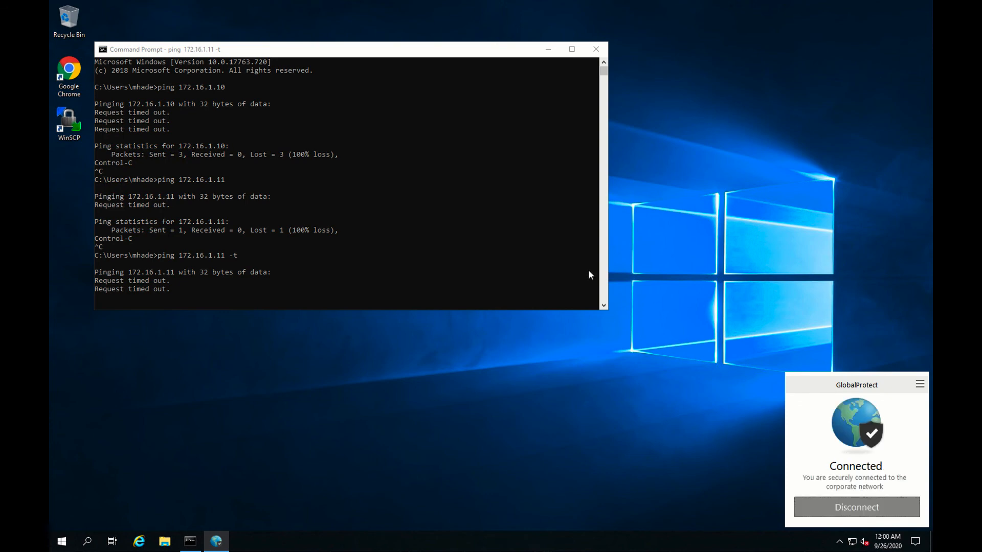
pyautogui.click(500, 263)
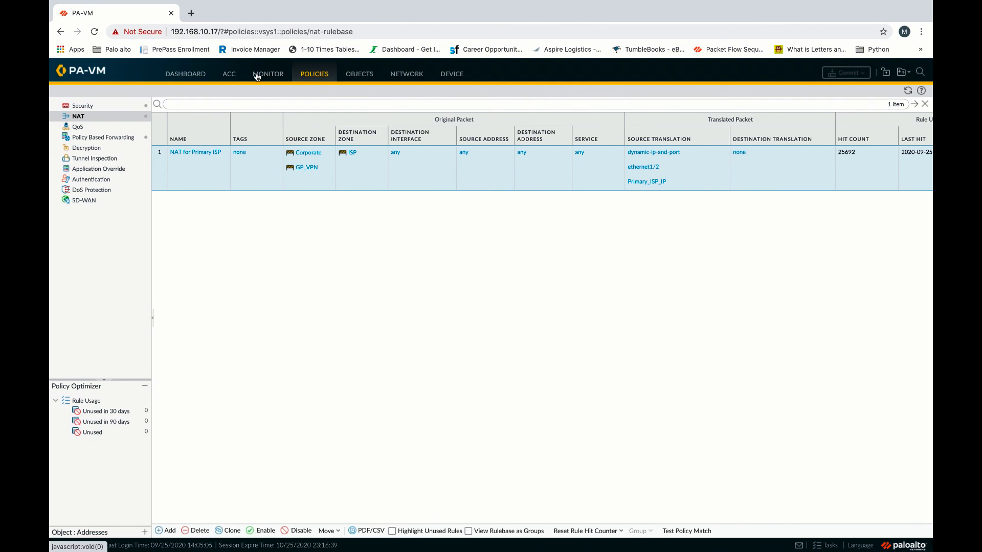
# Check the Monitor traffic logs for GP_VPN pings to 172.16.1.10 and 172.16.1.11, then the GlobalProtect logs.
pyautogui.click(258, 77)
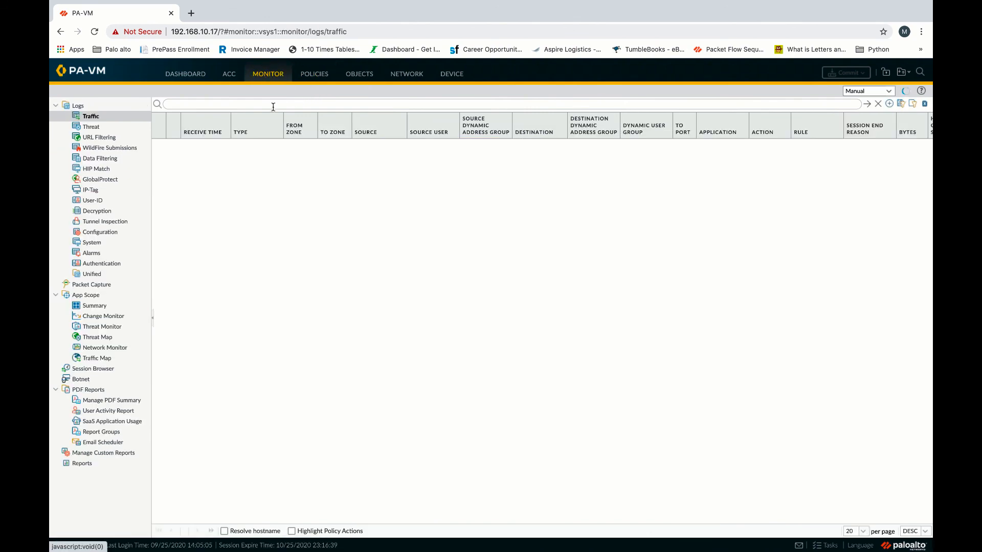
pyautogui.click(108, 180)
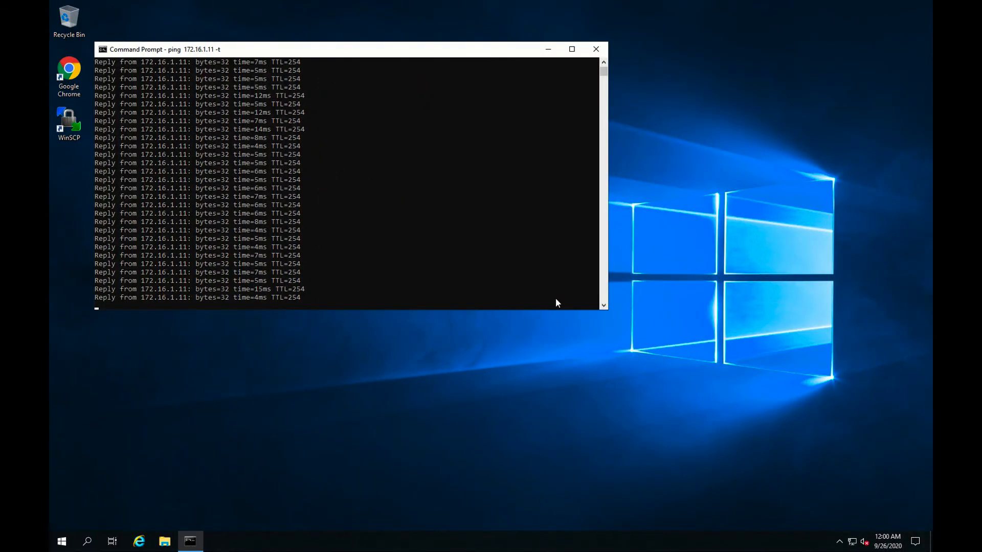
# Stop the continuous ping and disconnect the GlobalProtect VPN.
pyautogui.hotkey('ctrl', 'c')
pyautogui.click(852, 542)
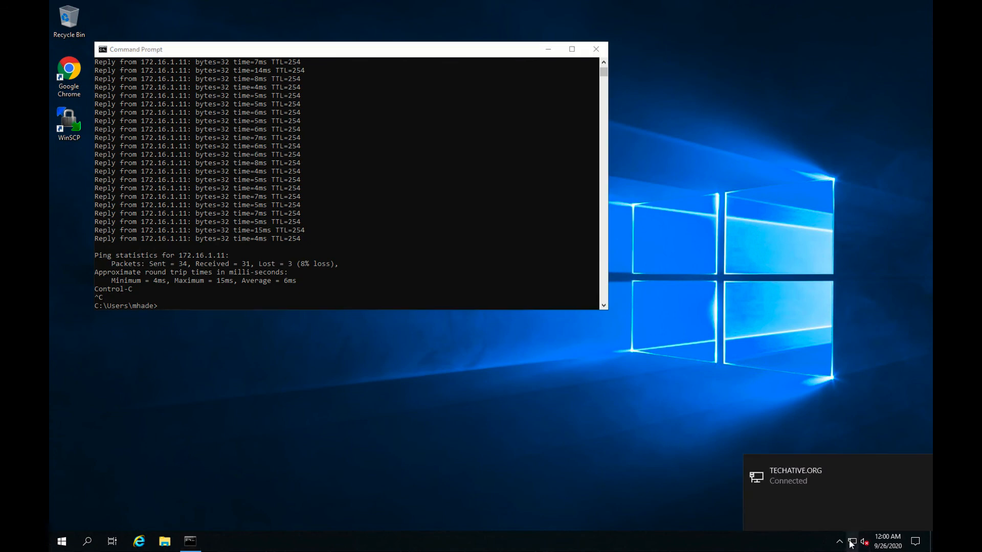
pyautogui.click(682, 490)
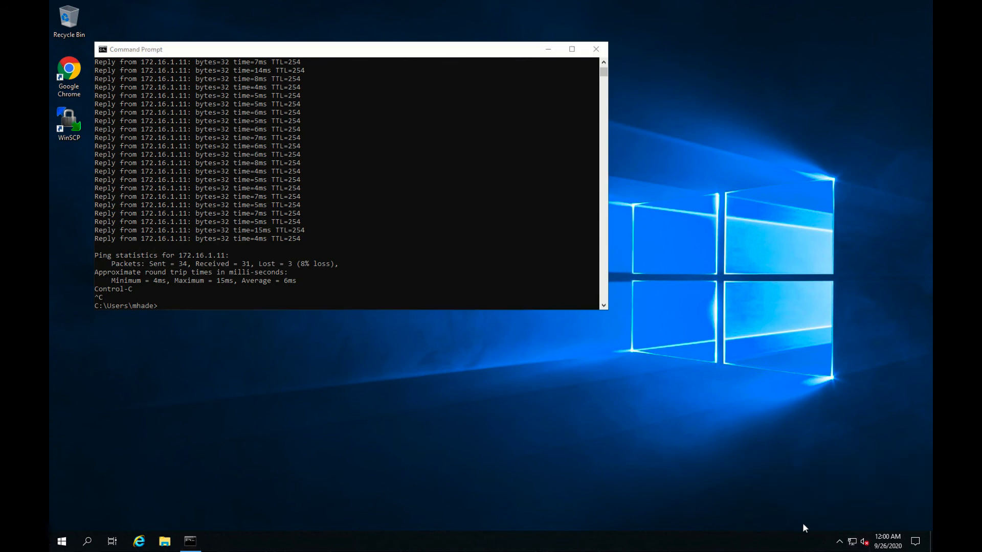
pyautogui.click(839, 542)
pyautogui.click(854, 521)
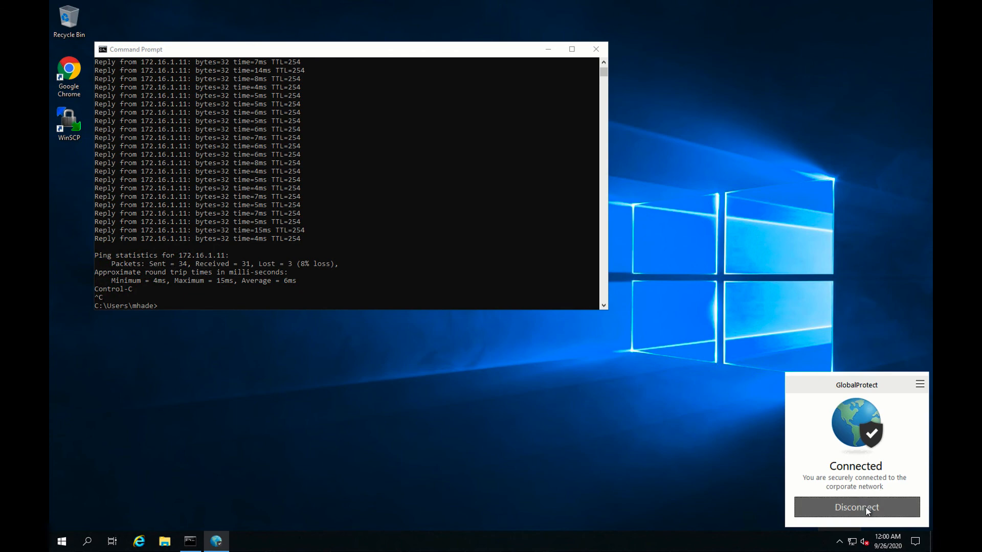
pyautogui.click(867, 514)
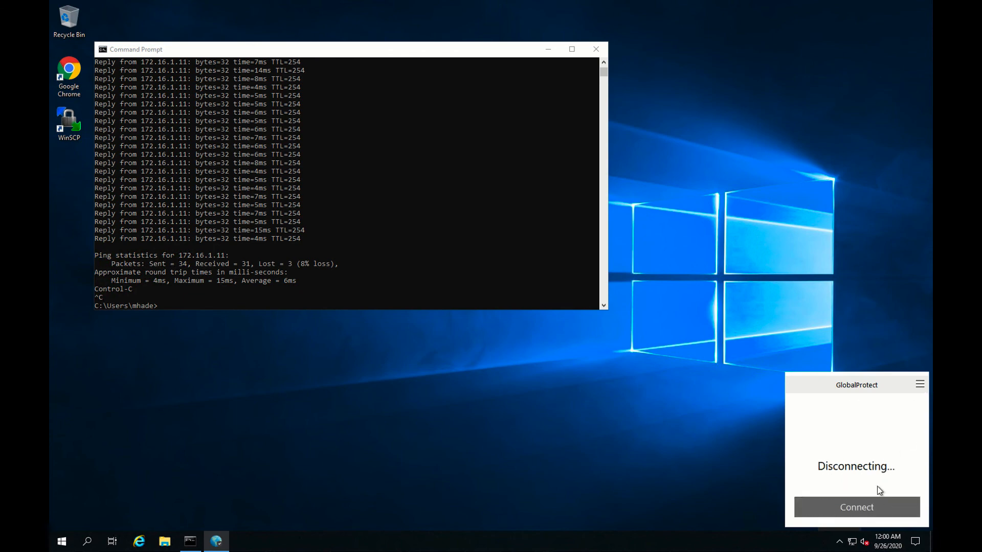
# In GlobalProtect Settings, sign out of portal 209.165.10.1 to clear the saved credentials.
pyautogui.click(920, 384)
pyautogui.click(915, 392)
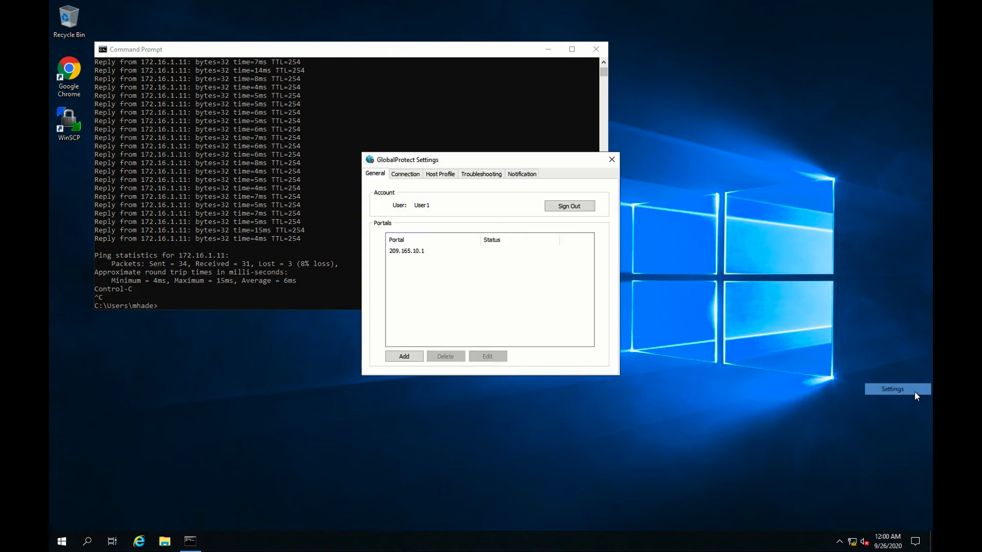
pyautogui.click(408, 250)
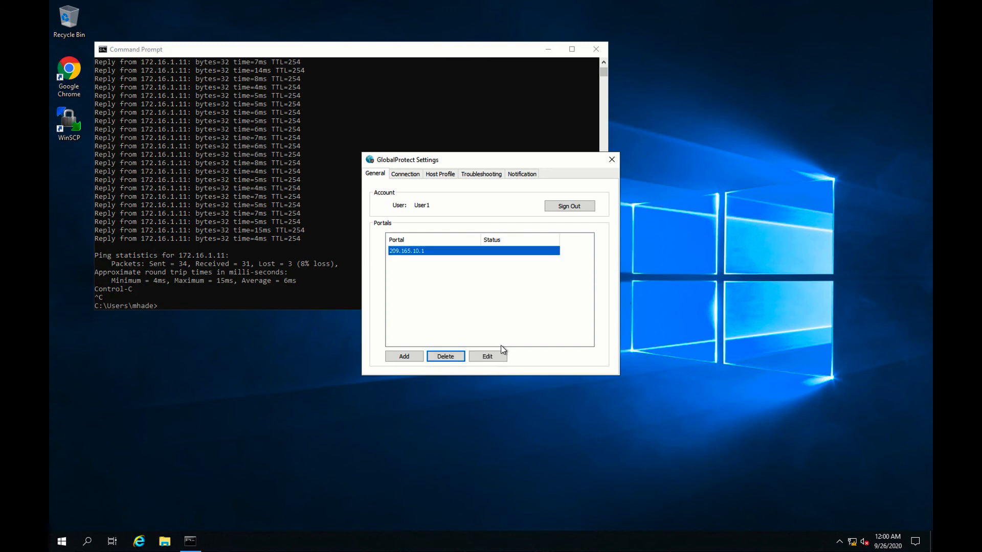
pyautogui.click(493, 357)
pyautogui.click(569, 285)
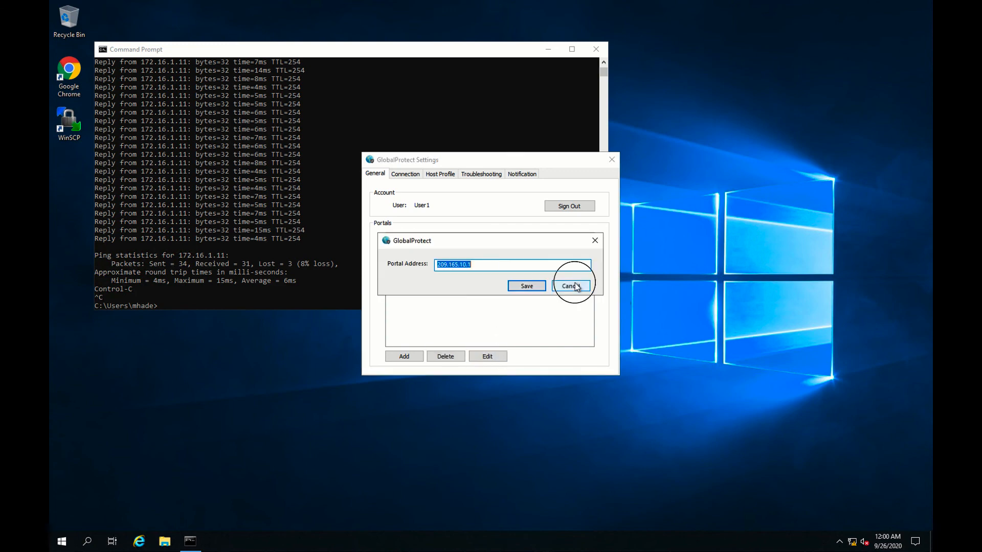
pyautogui.click(569, 206)
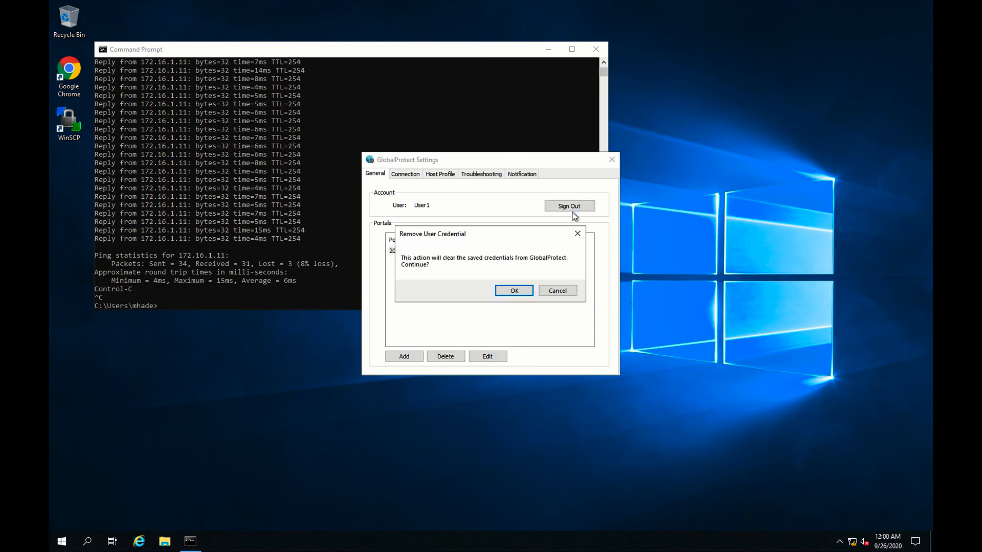
pyautogui.click(514, 290)
# Reconnect GlobalProtect, signing in with the second test user's username and password.
pyautogui.click(840, 541)
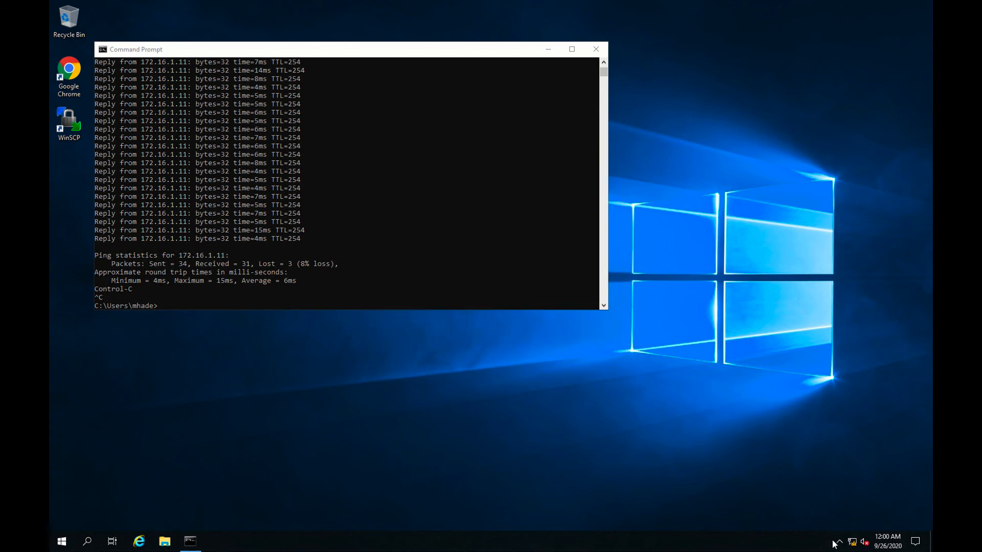
pyautogui.click(855, 517)
pyautogui.click(876, 506)
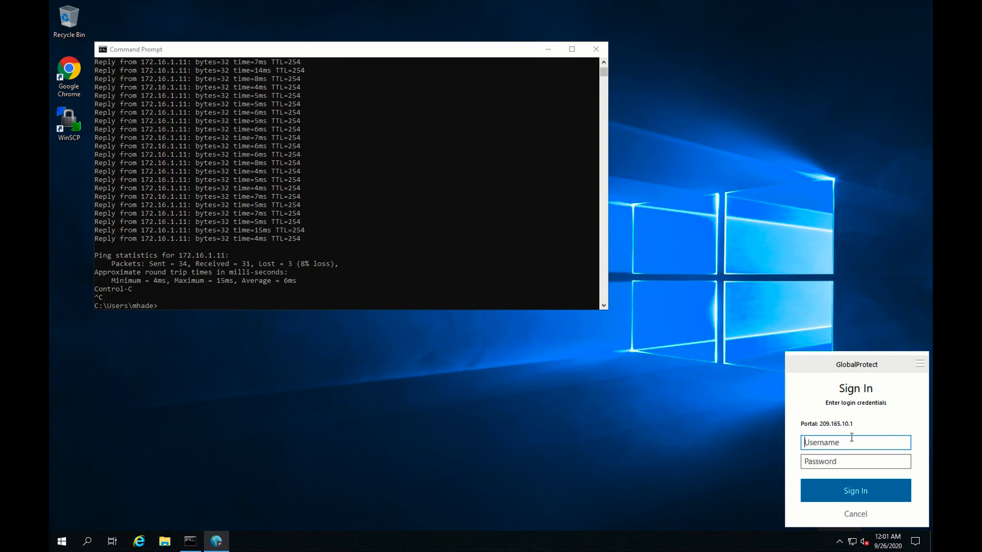
pyautogui.write('User2')
pyautogui.click(872, 463)
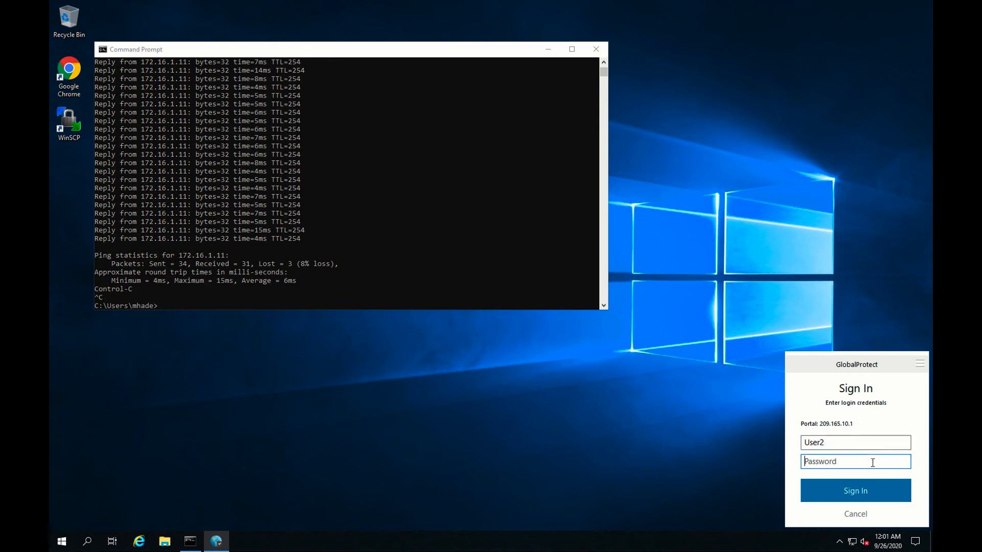
pyautogui.write('***********')
pyautogui.press('Return')
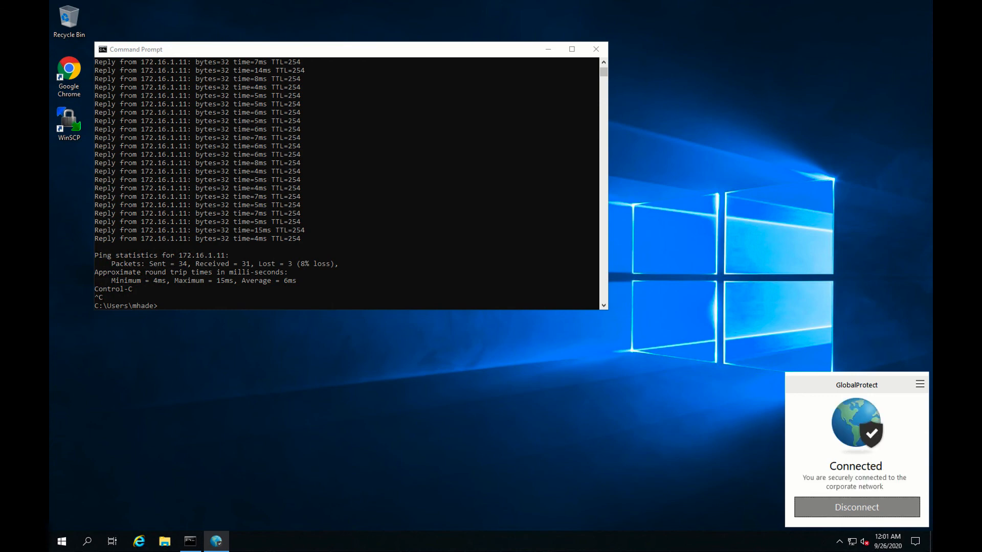
# Ping 8.8.8.8 from Command Prompt, receiving 4 of 4 replies.
pyautogui.click(440, 256)
pyautogui.write('ping ')
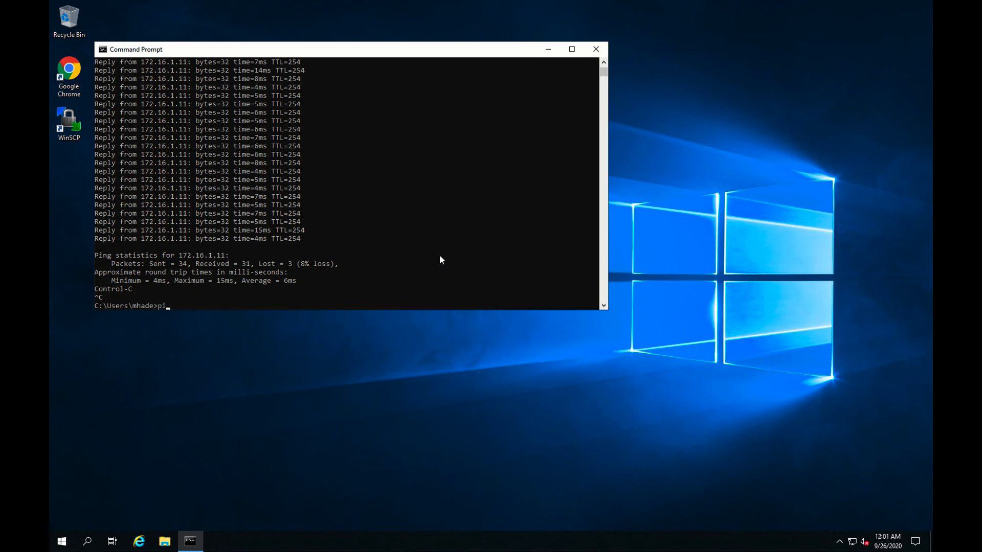
pyautogui.write('8.8.8.8')
pyautogui.press('Return')
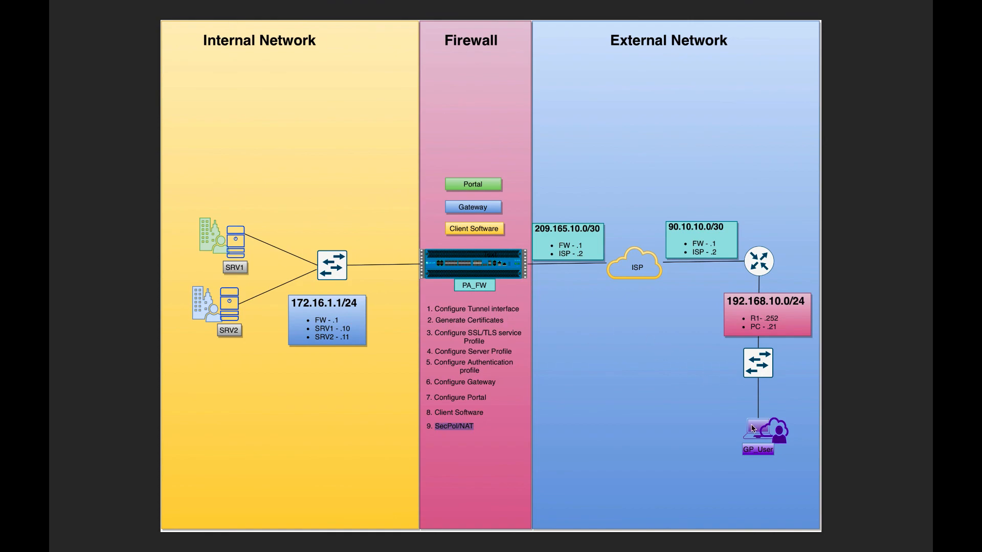
# Refresh PA-VM's GlobalProtect logs to see the new user's login events, then view the Traffic log.
pyautogui.hotkey('ctrl', 'Left')
pyautogui.hotkey('ctrl', 'Left')
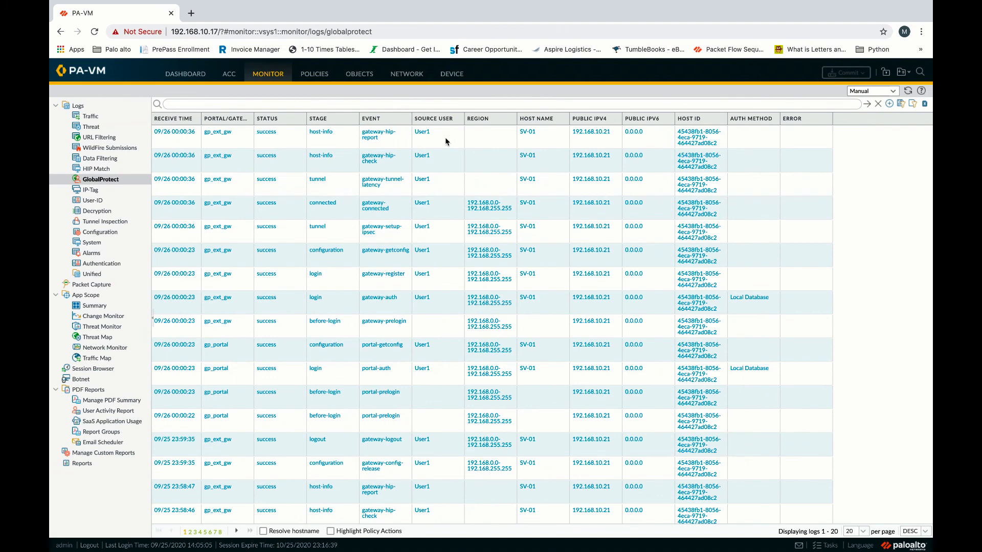
pyautogui.click(109, 180)
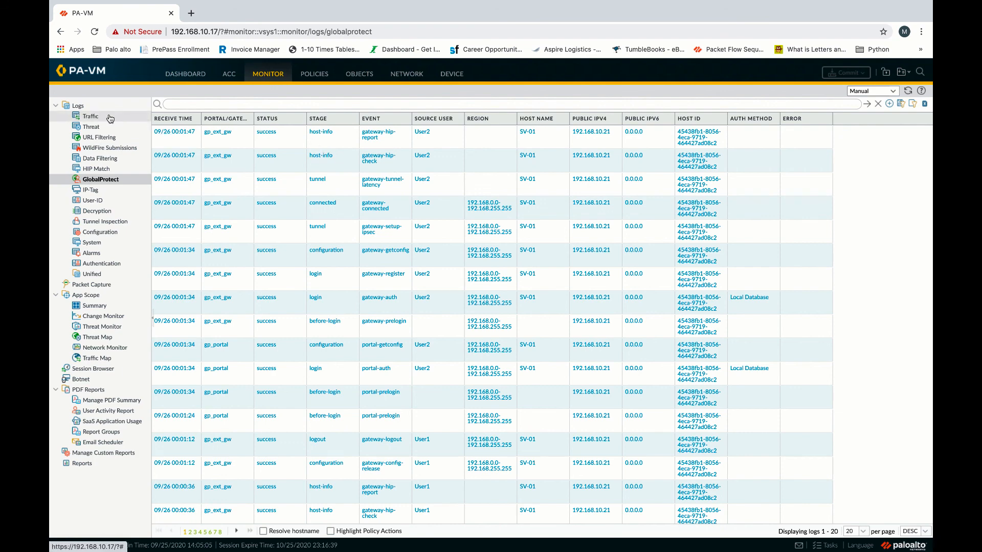
pyautogui.click(90, 116)
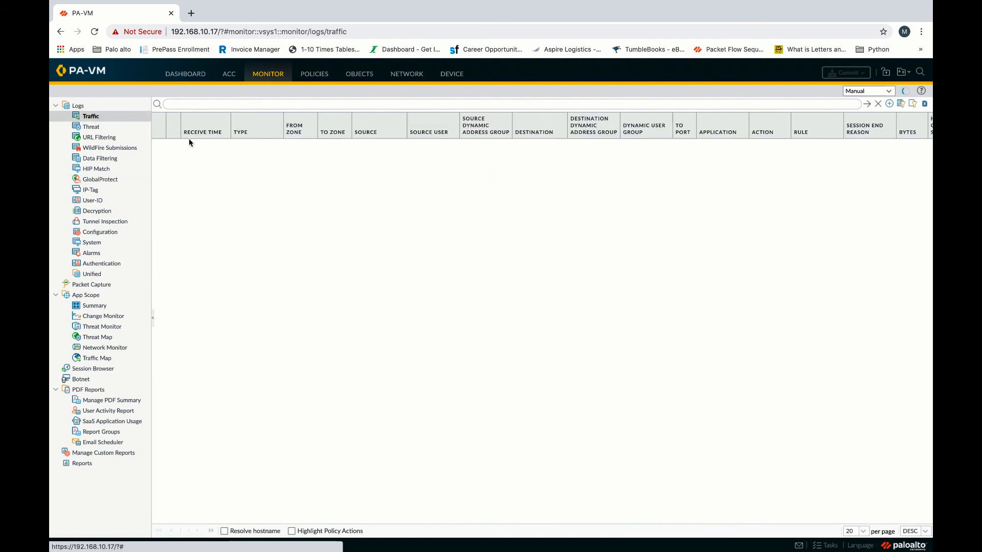